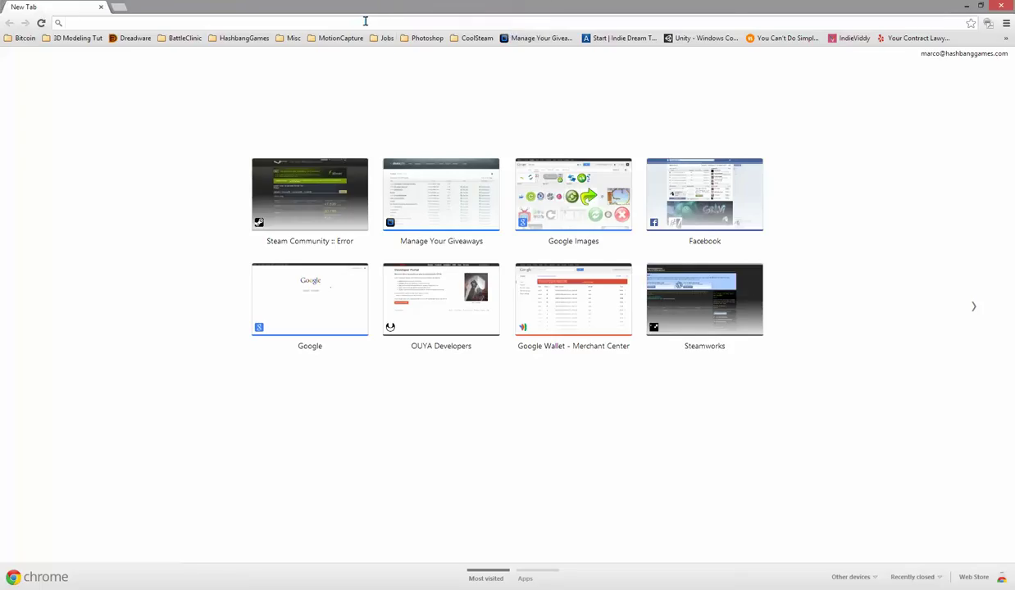
Load assetstore.unity3d.com and search the Asset Store for 'lusodity'.
type("assetstore.unity3d.com")
key("Return")
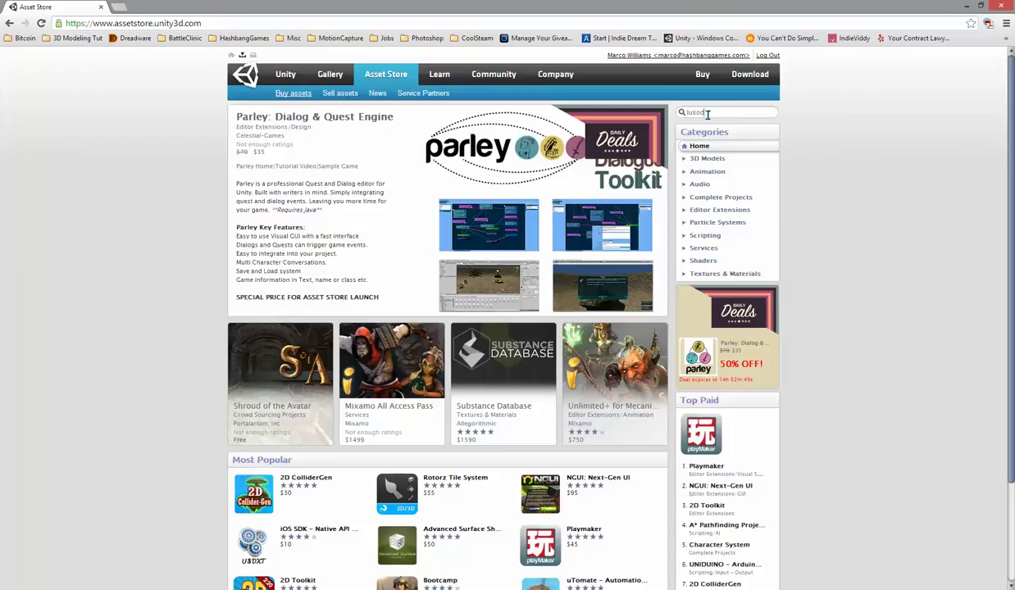
key("Return")
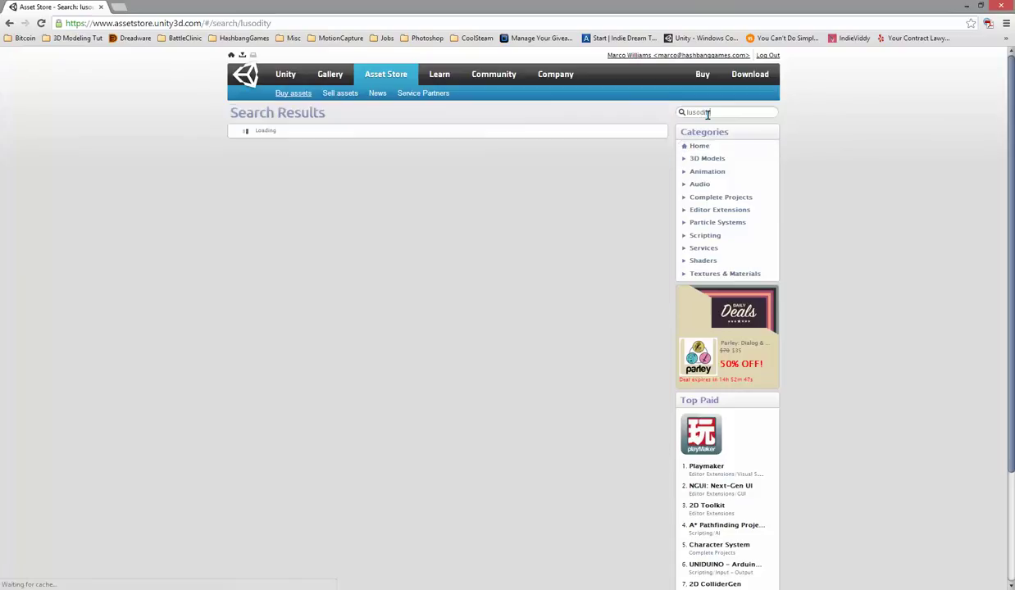
Replace the search query with 'steamworks' and run the search.
double_click(721, 112)
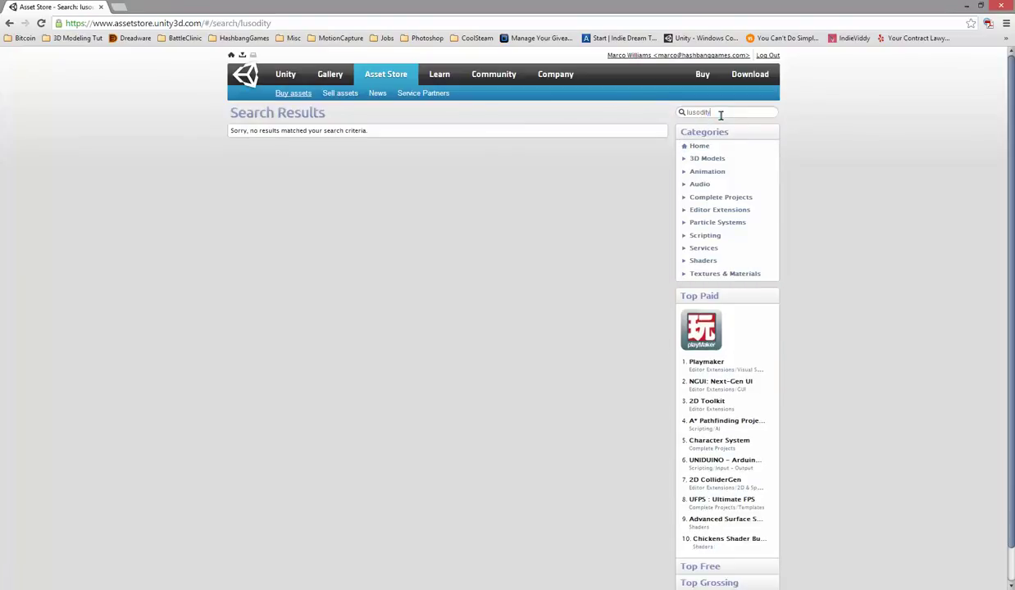
type("steamworks")
key("Return")
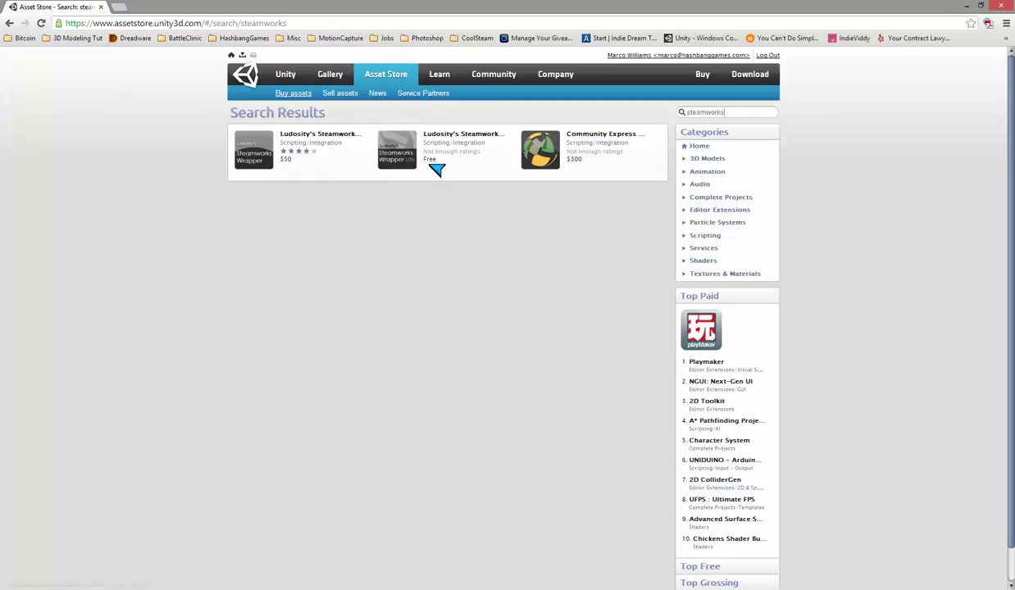
left_click(325, 167)
Review Ludosity's $50 Steamworks Wrapper page and its Package Contents, then minimize the browser.
double_click(574, 158)
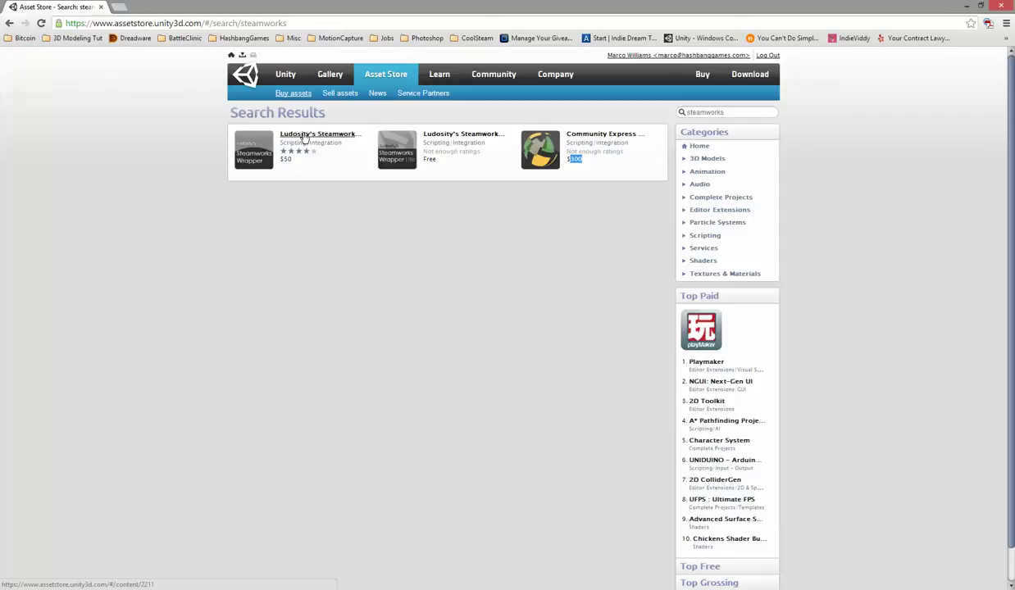
left_click(304, 135)
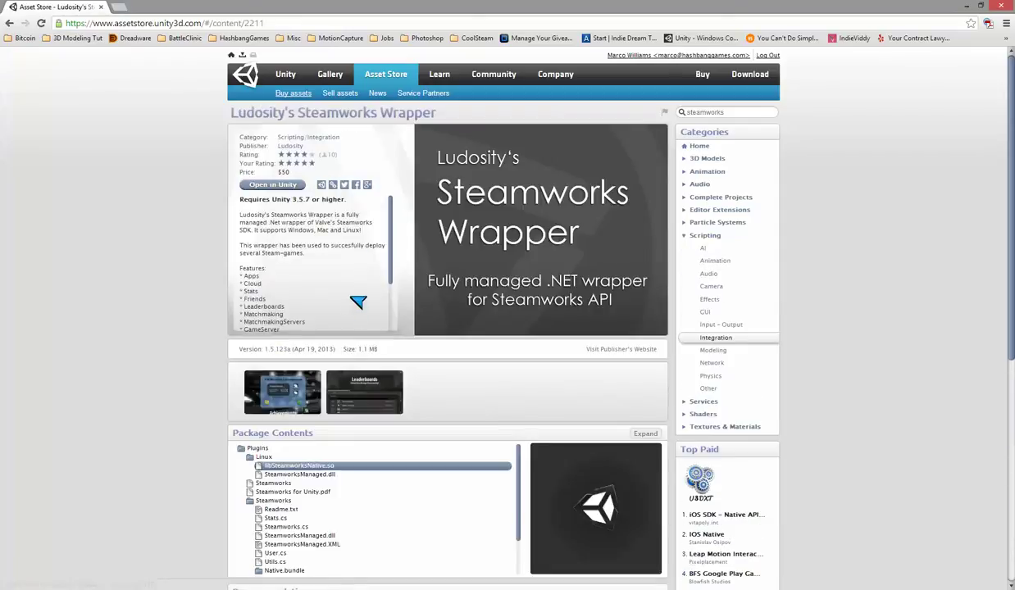
left_click_drag(390, 205, 390, 288)
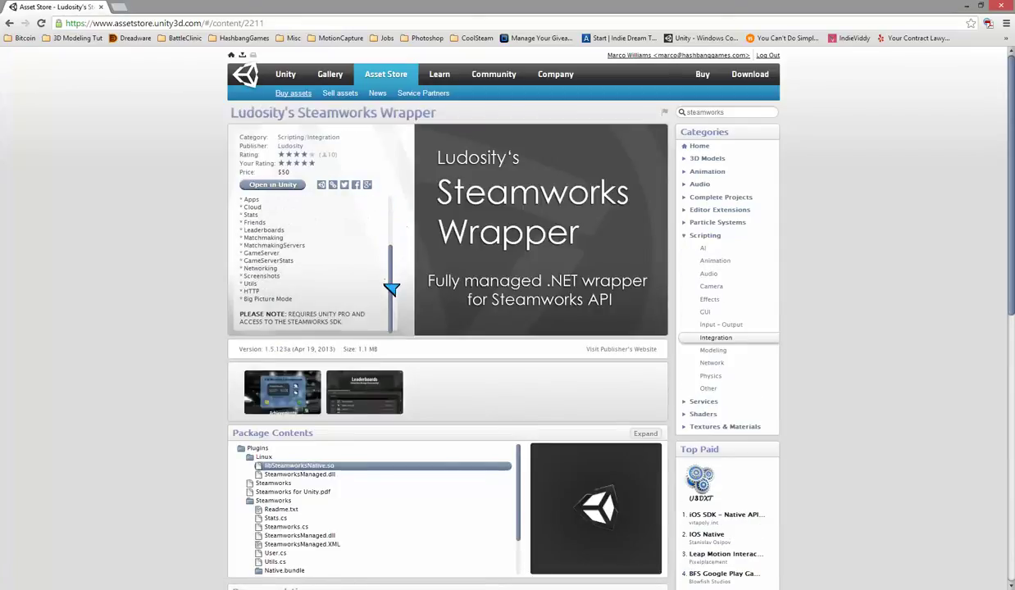
scroll(381, 262, "up", 2)
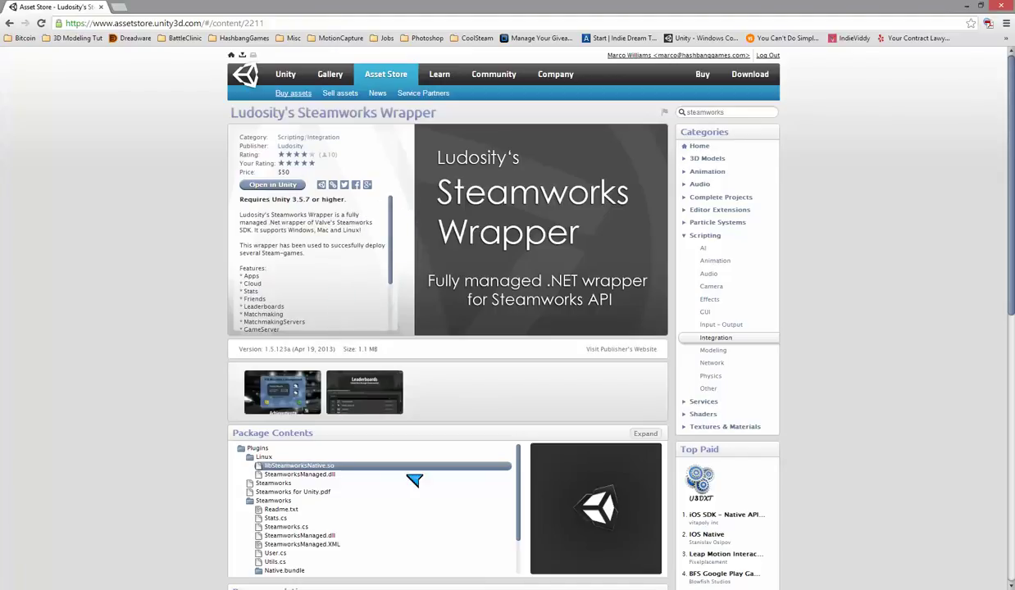
scroll(406, 463, "down", 5)
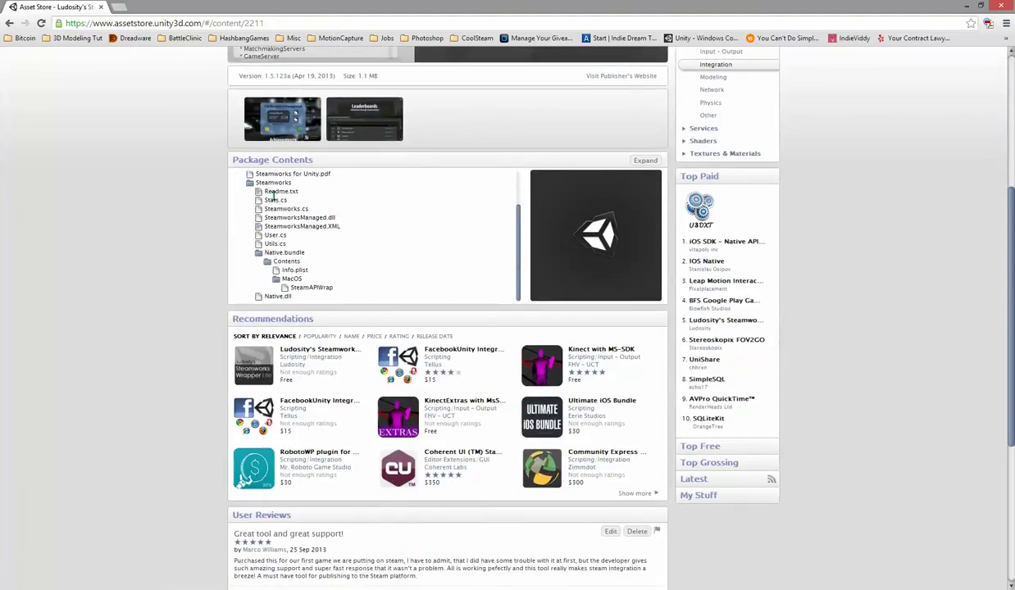
scroll(180, 263, "up", 5)
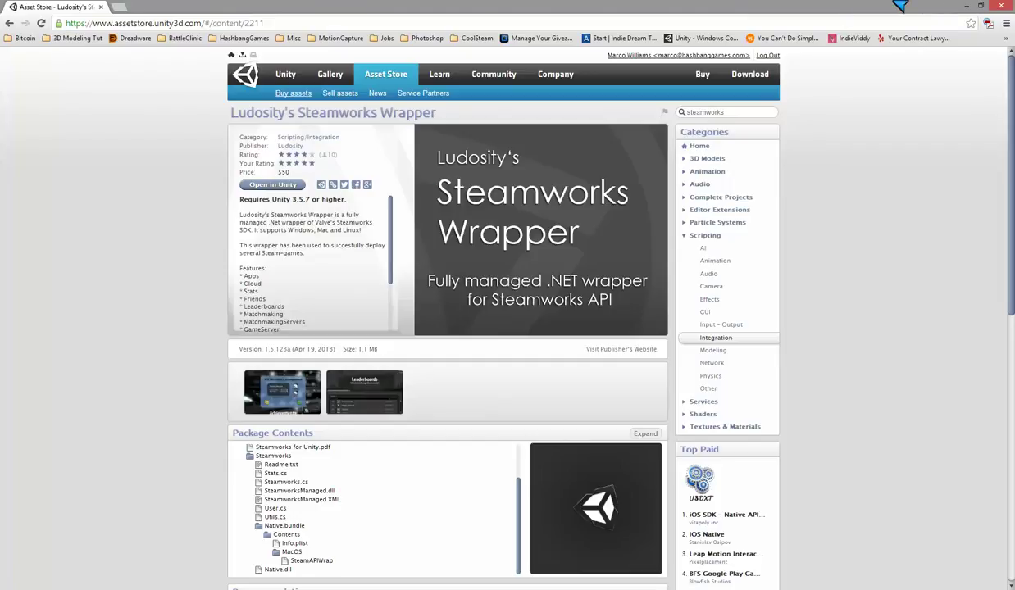
left_click(972, 7)
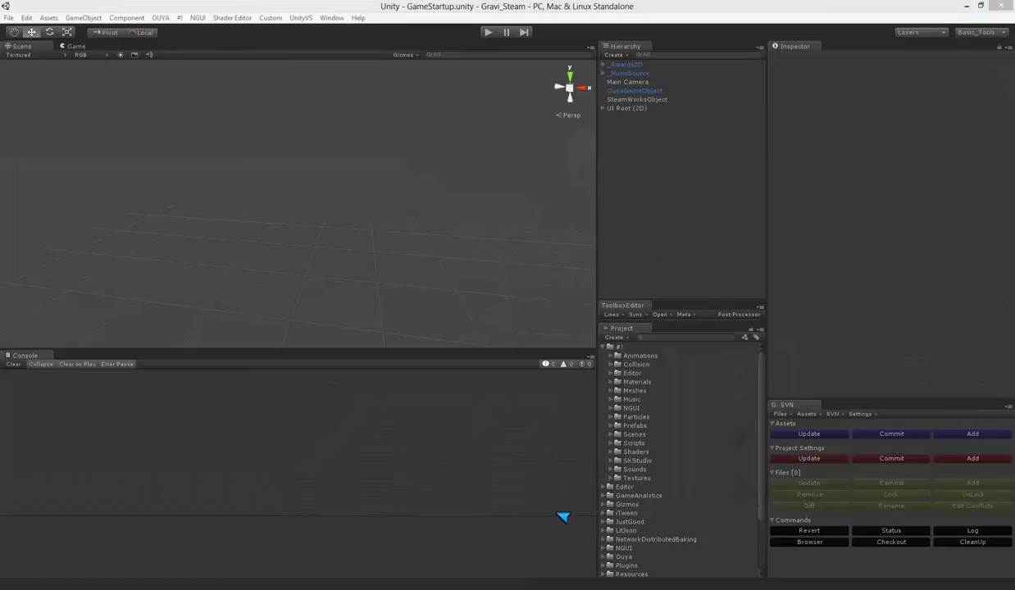
Expand Plugins in the Project panel and use Show in Explorer on the Steamworks folder.
left_click(653, 504)
scroll(659, 510, "down", 3)
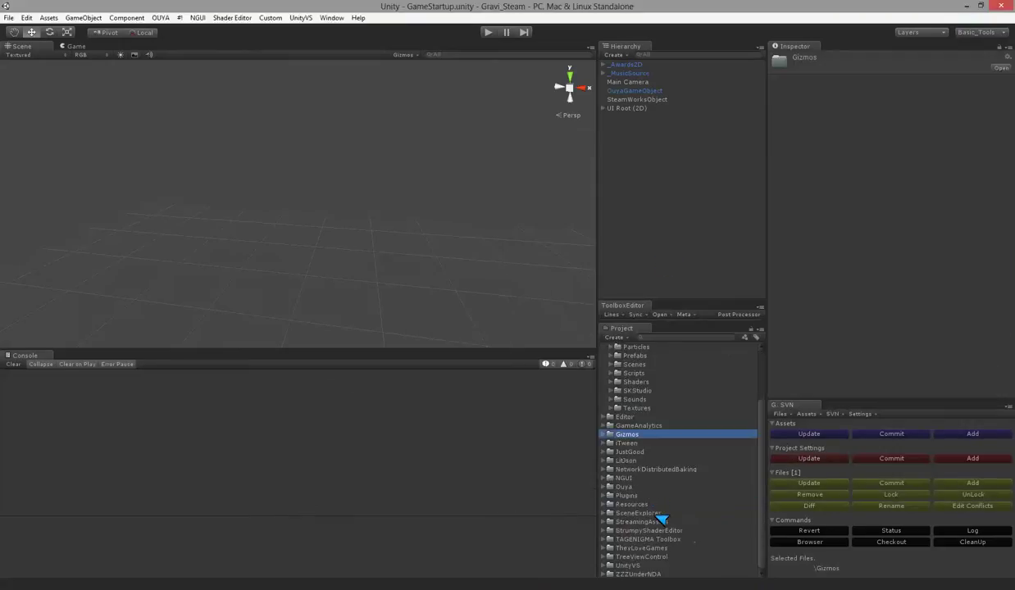
left_click(607, 495)
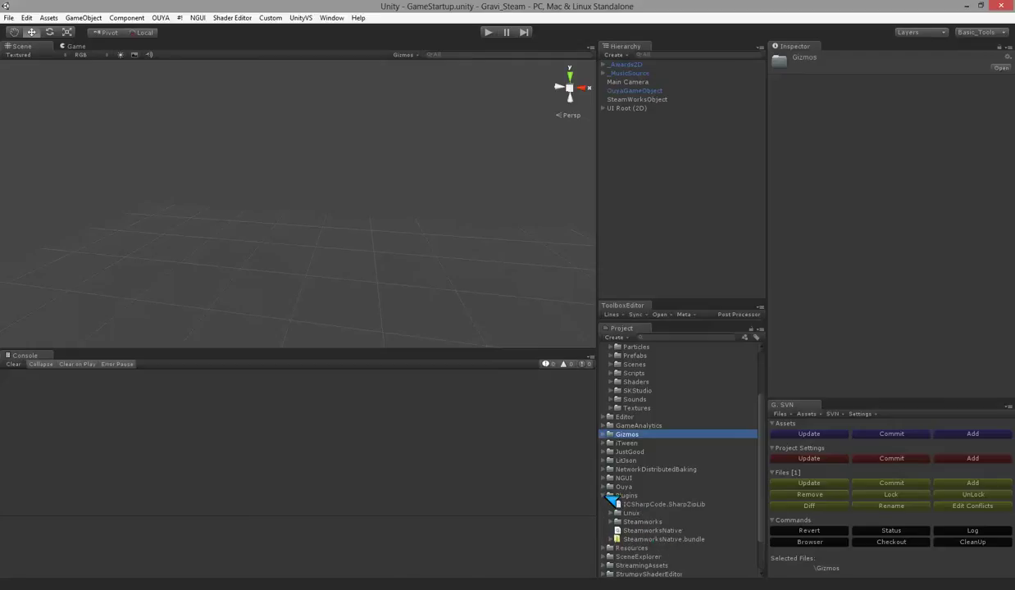
left_click(646, 522)
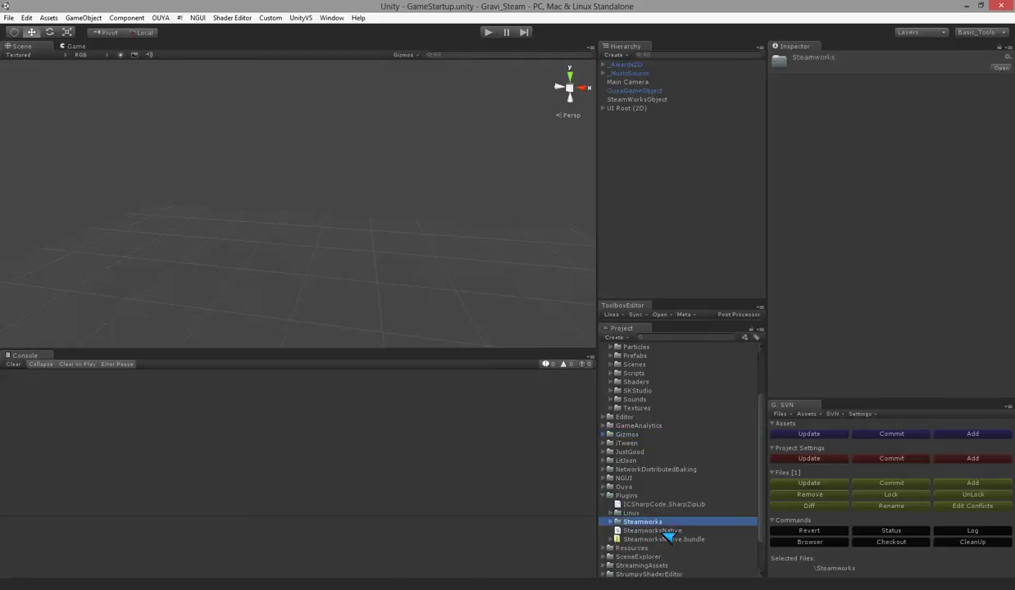
left_click(665, 531, "ctrl")
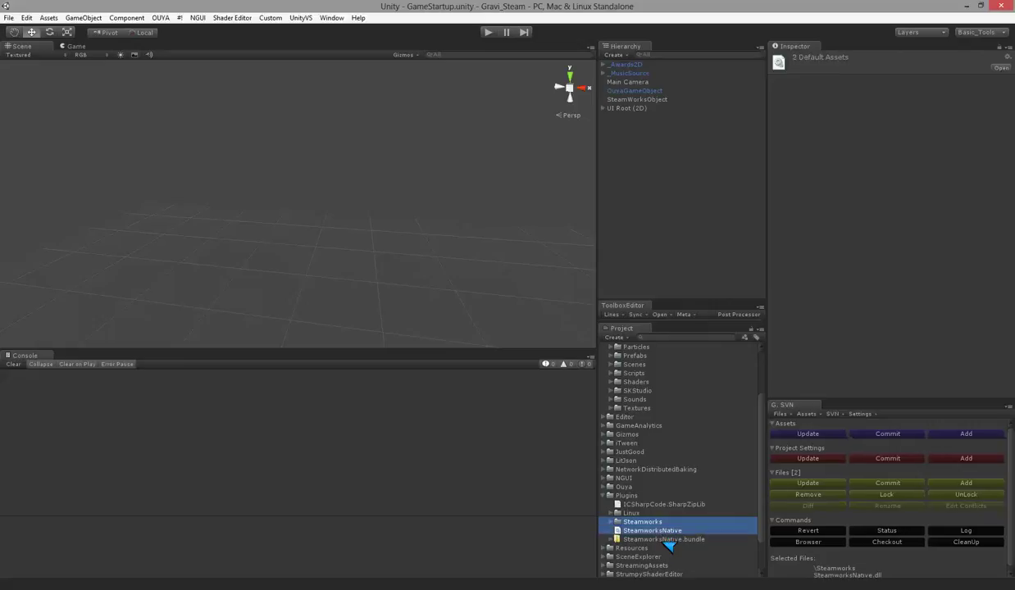
left_click(662, 540, "ctrl")
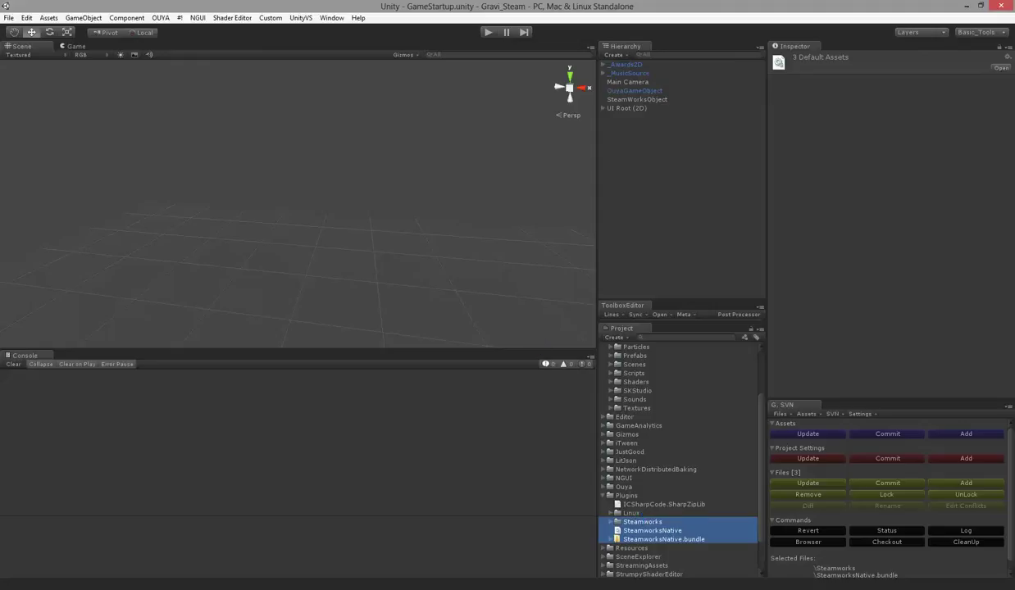
left_click(640, 521)
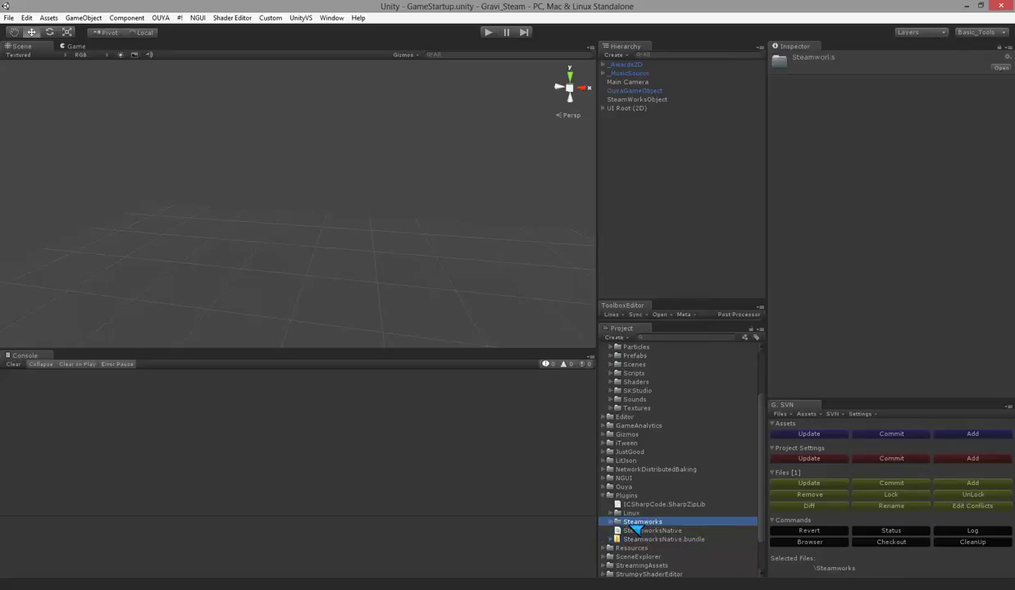
right_click(627, 521)
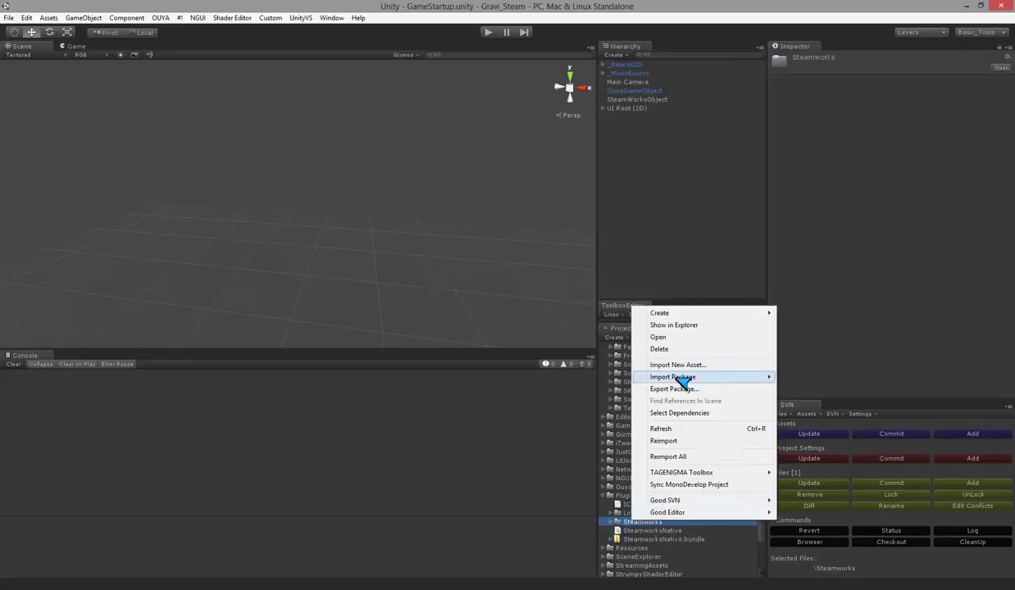
left_click(678, 325)
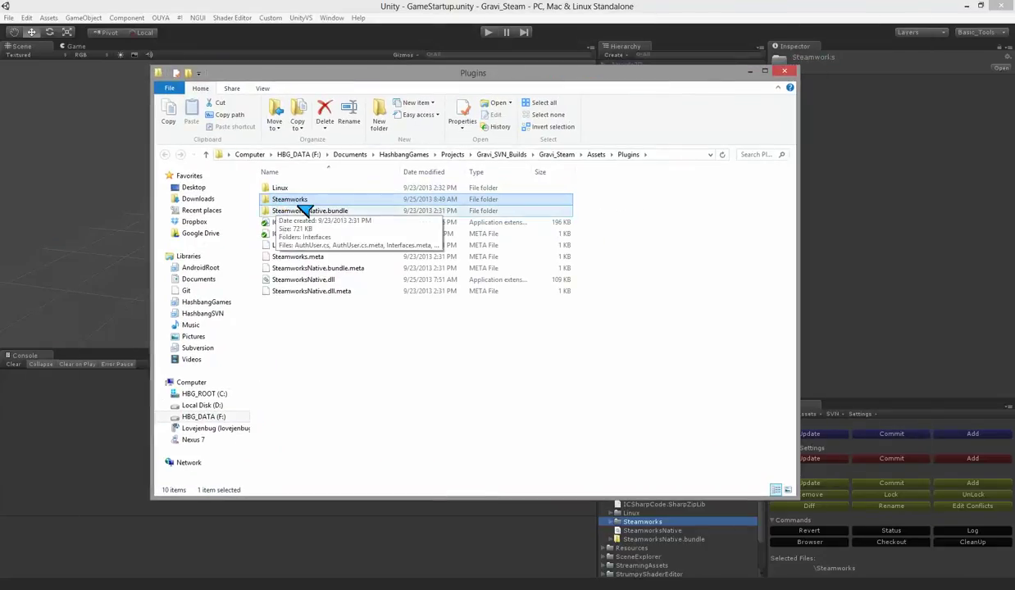
left_click(325, 281)
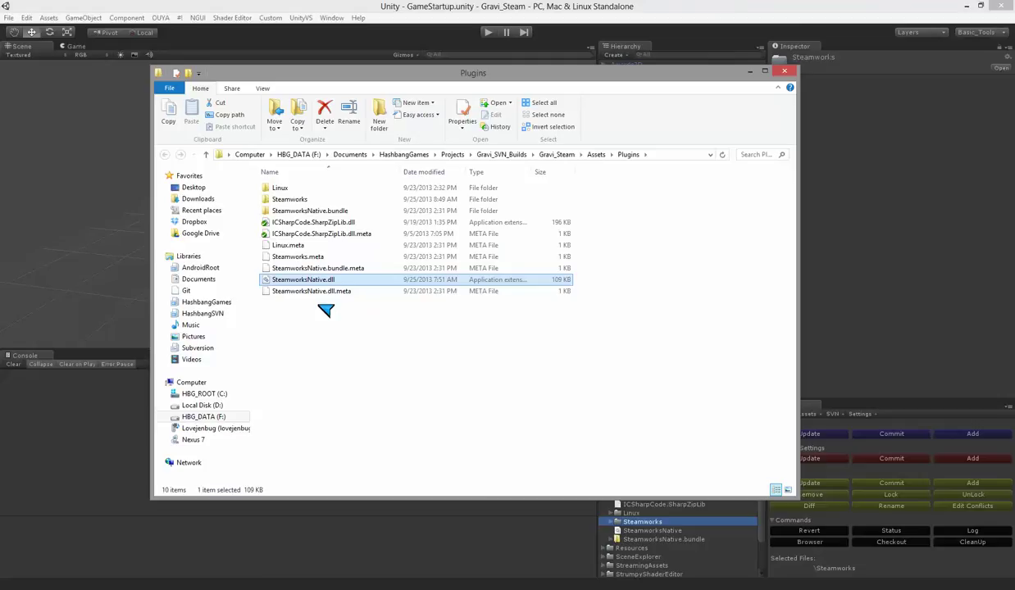
left_click(291, 202)
double_click(294, 201)
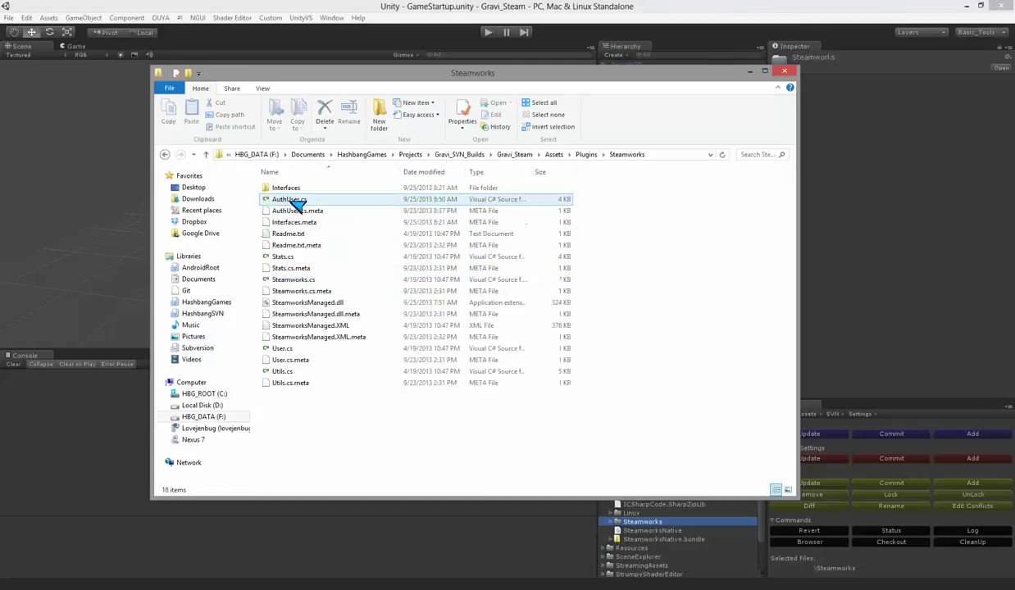
left_click(586, 154)
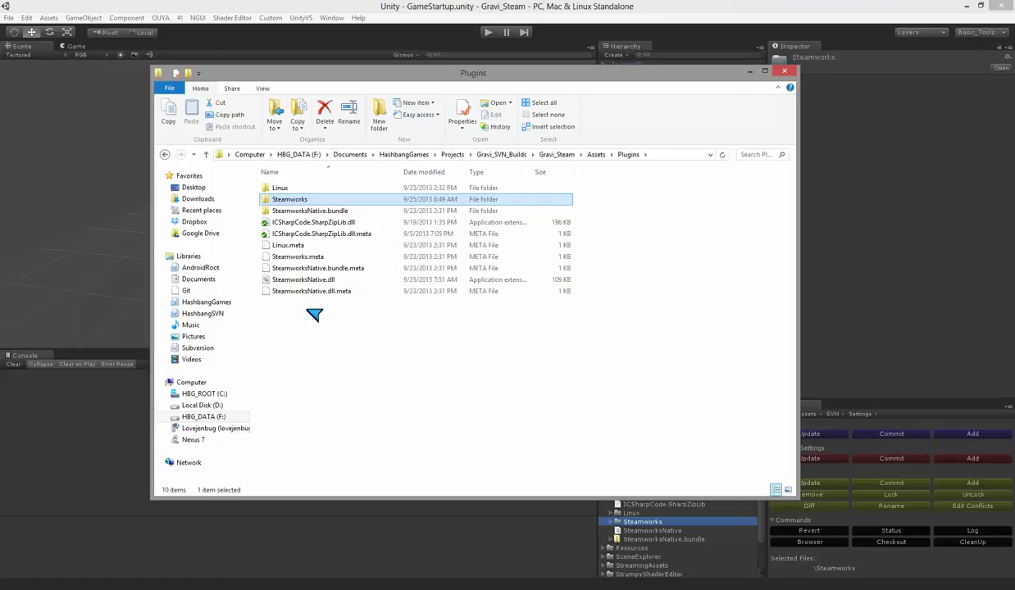
left_click(314, 314)
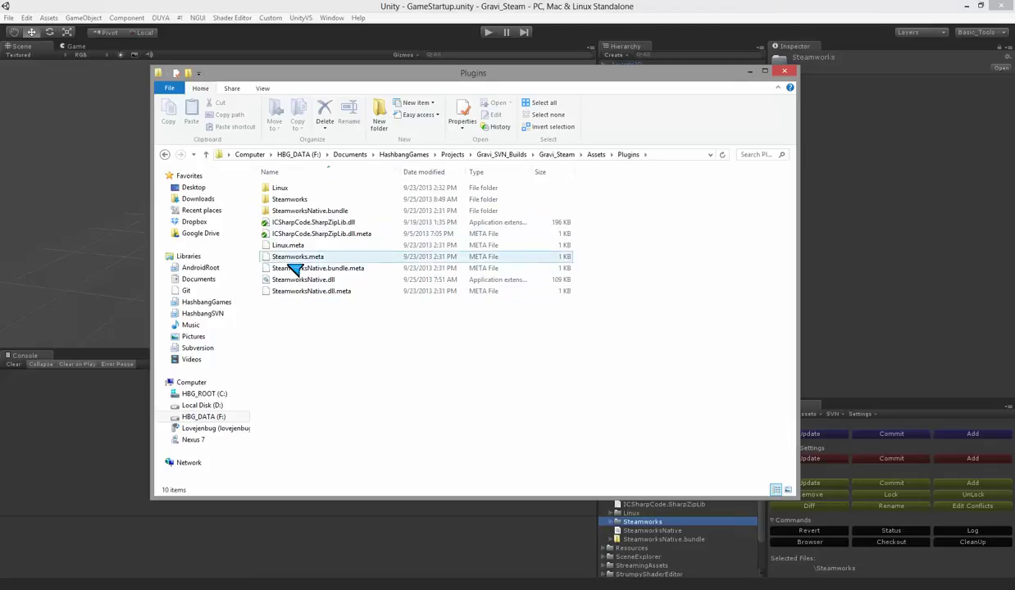
left_click(309, 203)
mouse_move(309, 202)
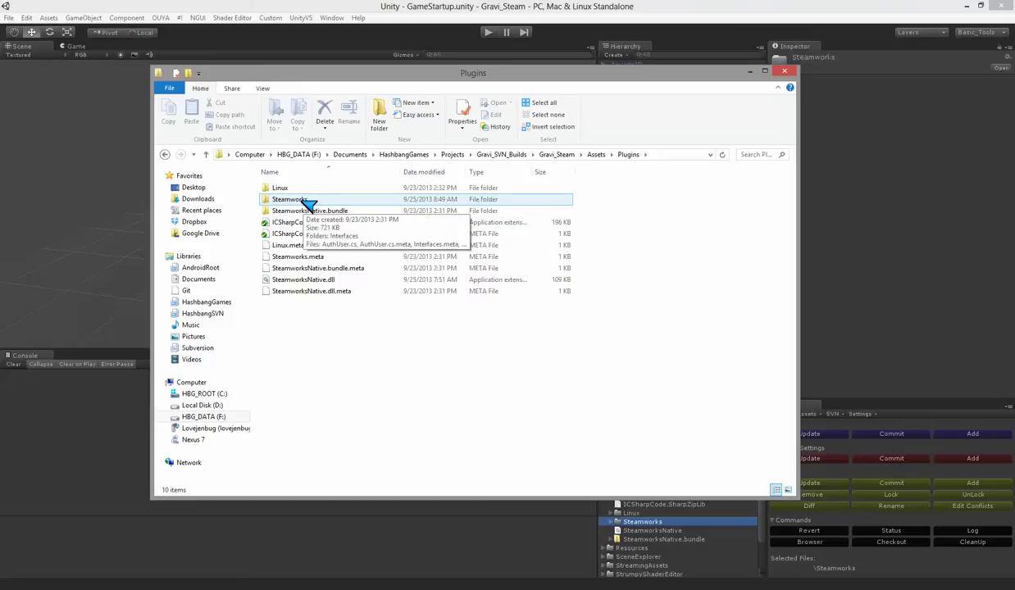
double_click(307, 202)
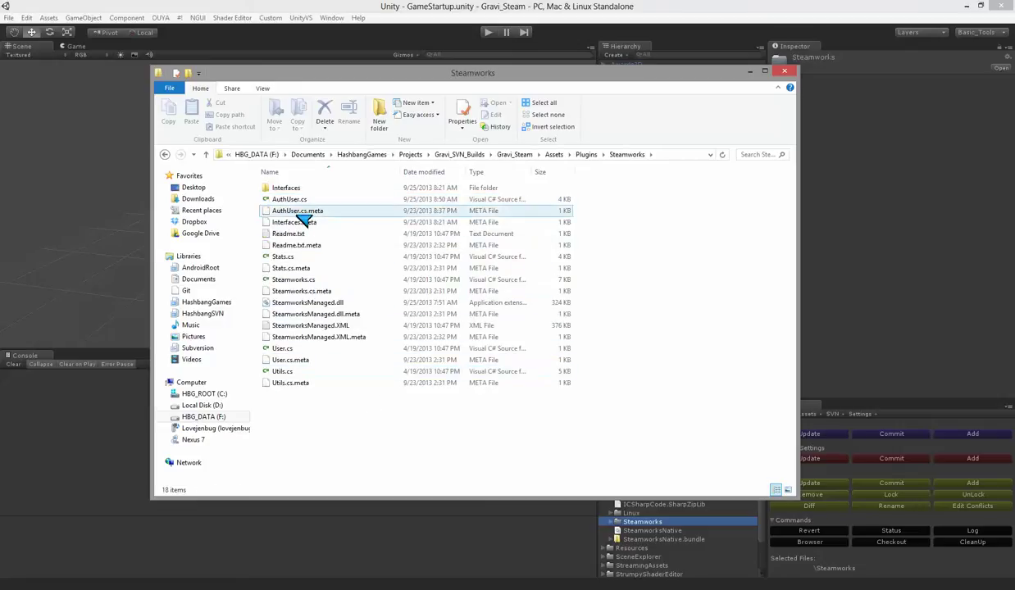
Inspect AuthUser.cs, Stats.cs, Utils.cs and SteamworksManaged.dll, then go up to the Assets folder.
left_click(298, 189)
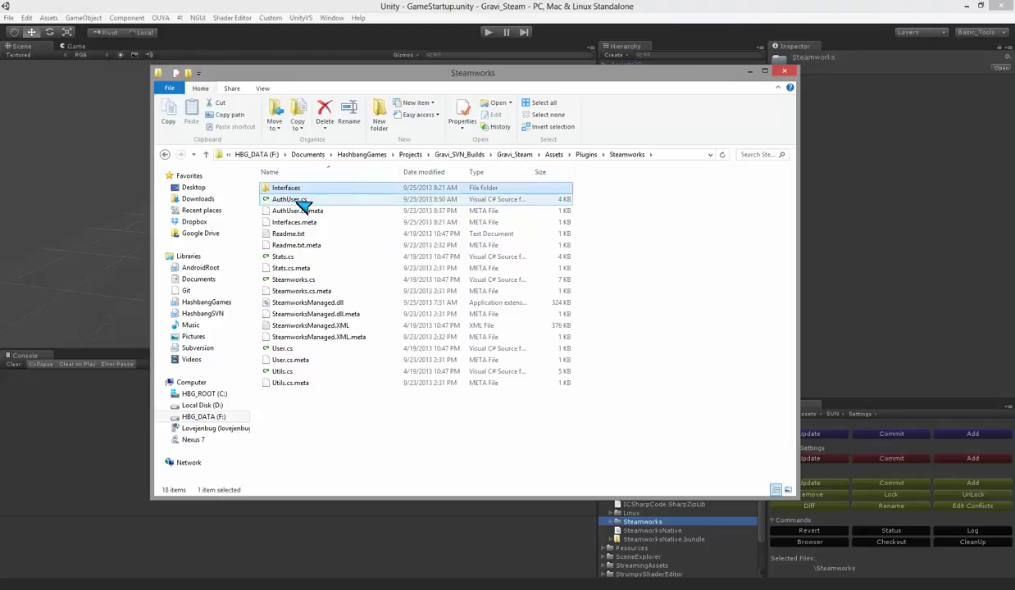
left_click(295, 200, "ctrl")
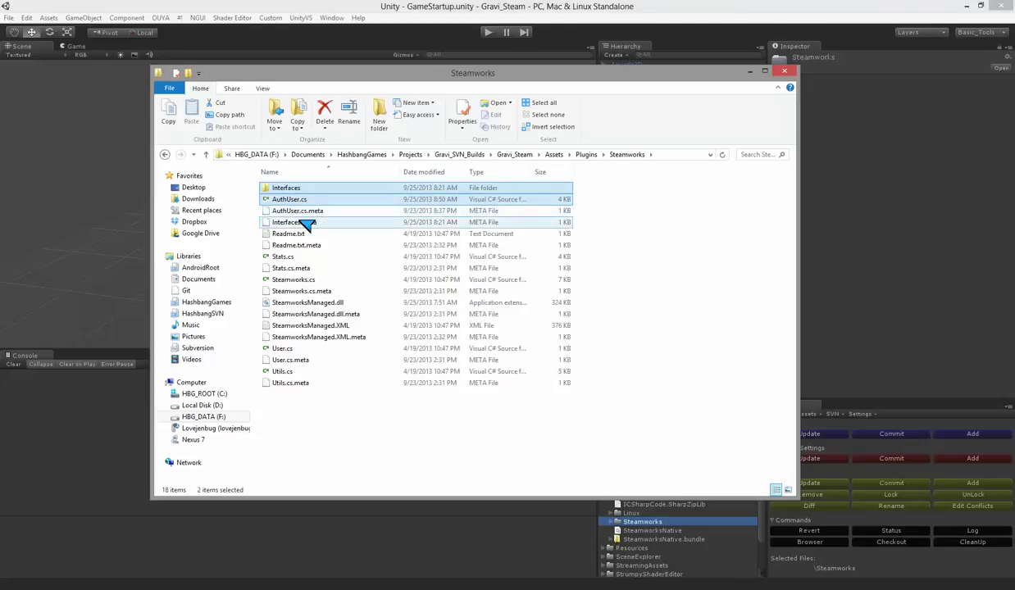
left_click(303, 424)
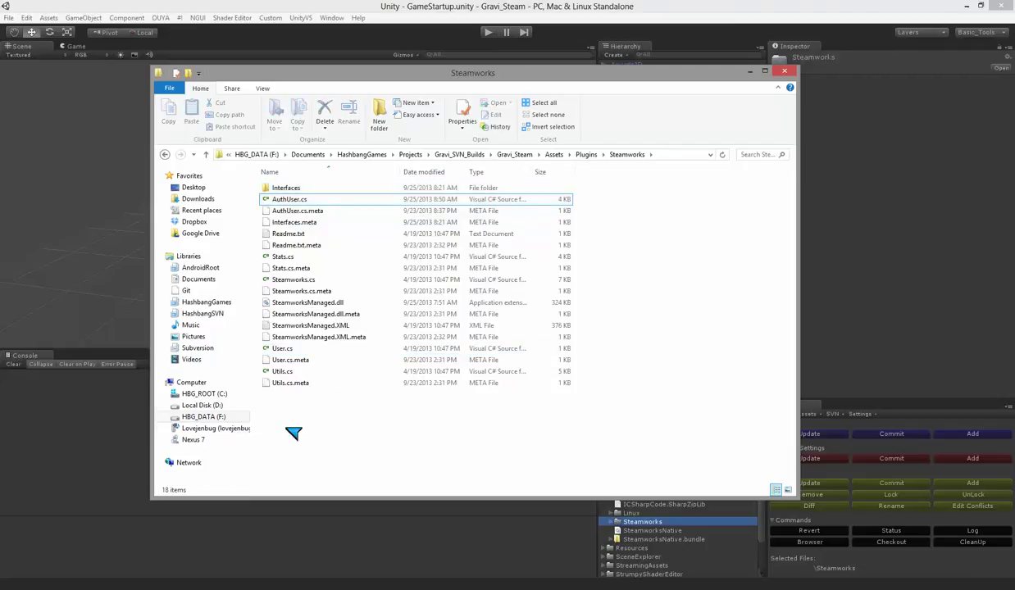
left_click(285, 258)
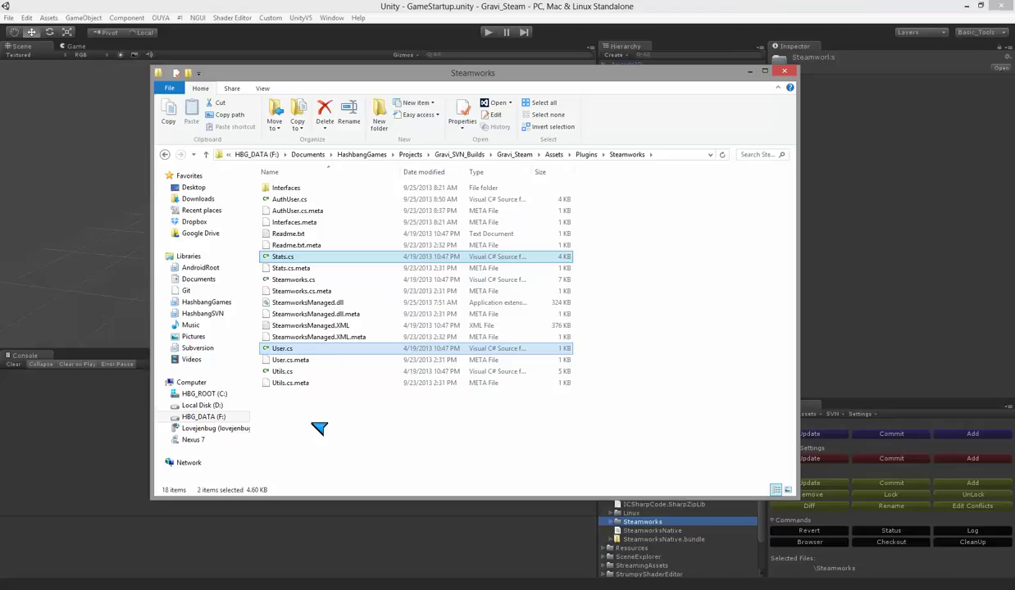
left_click(281, 373)
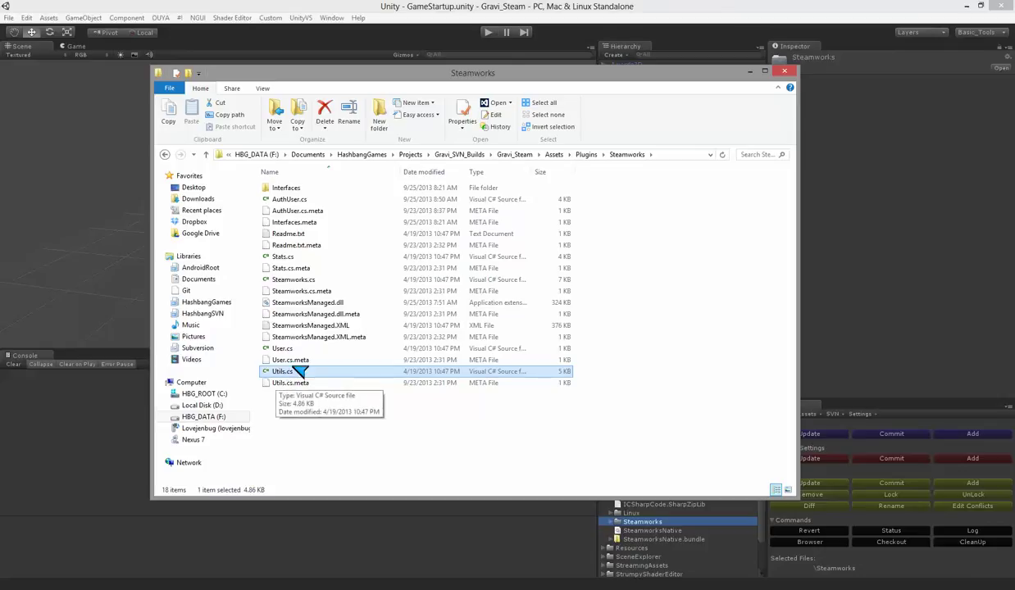
left_click(311, 302)
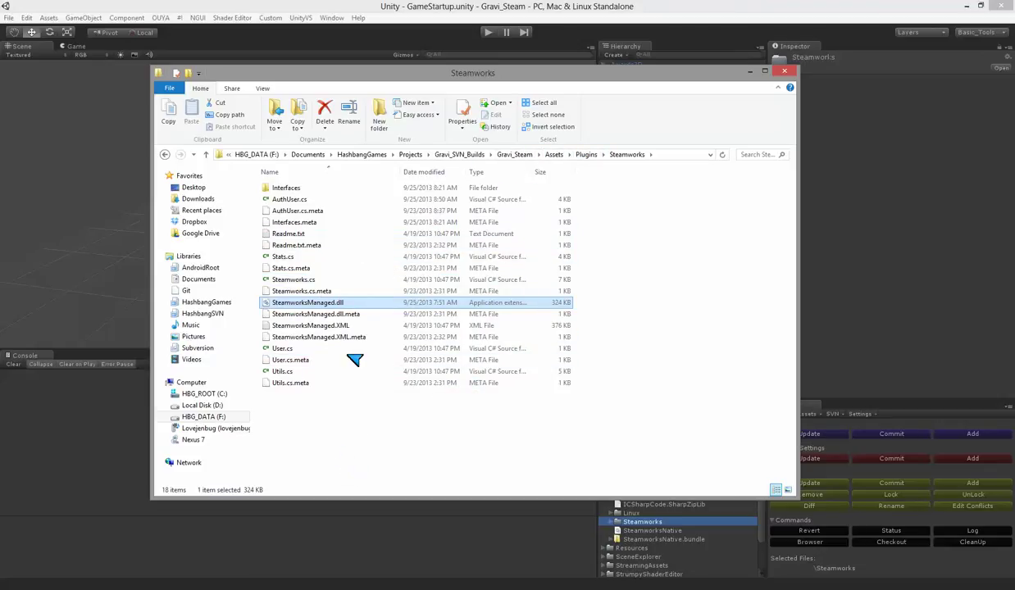
left_click(554, 155)
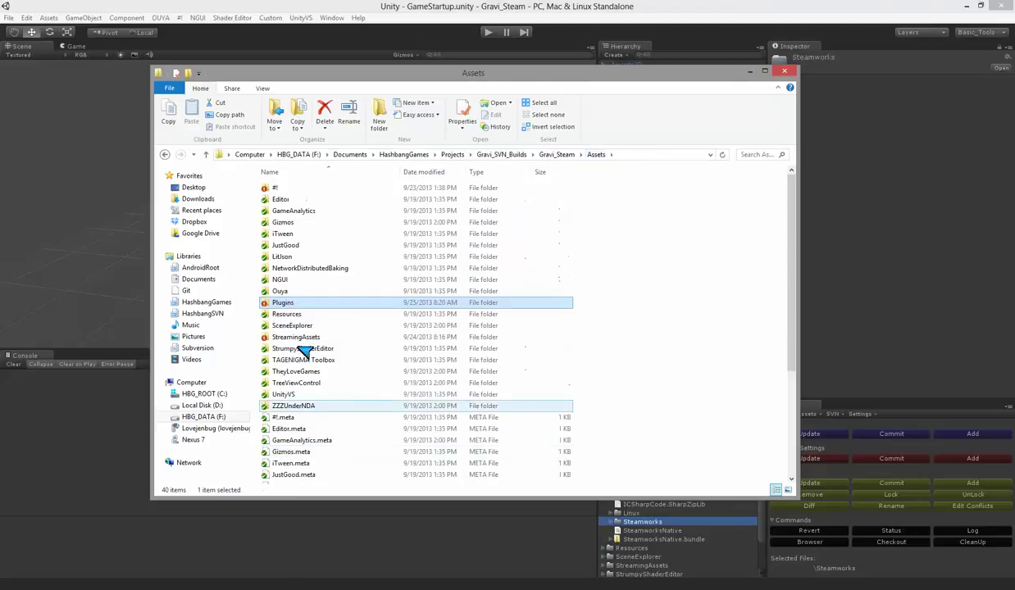
Go up to the Gravi_Steam project folder and look over Assets, Library, Temp and ProjectSettings.
scroll(344, 385, "down", 5)
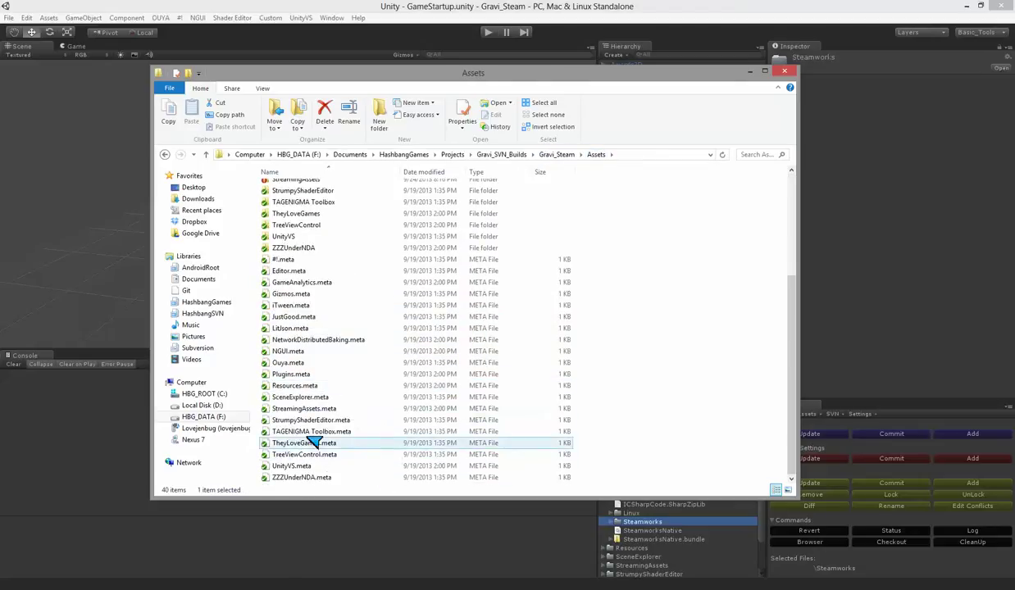
left_click(560, 155)
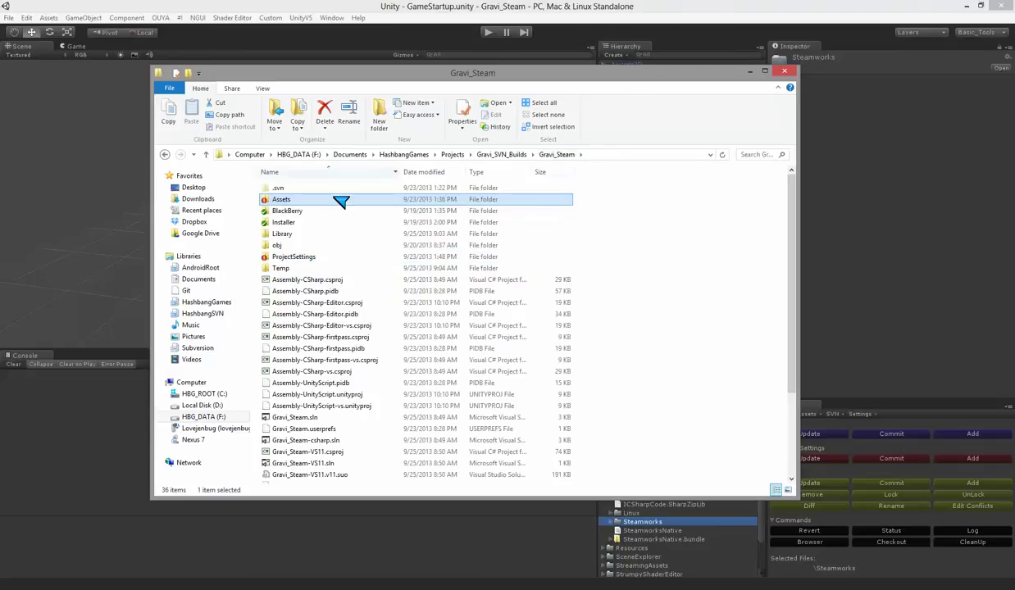
left_click(282, 199)
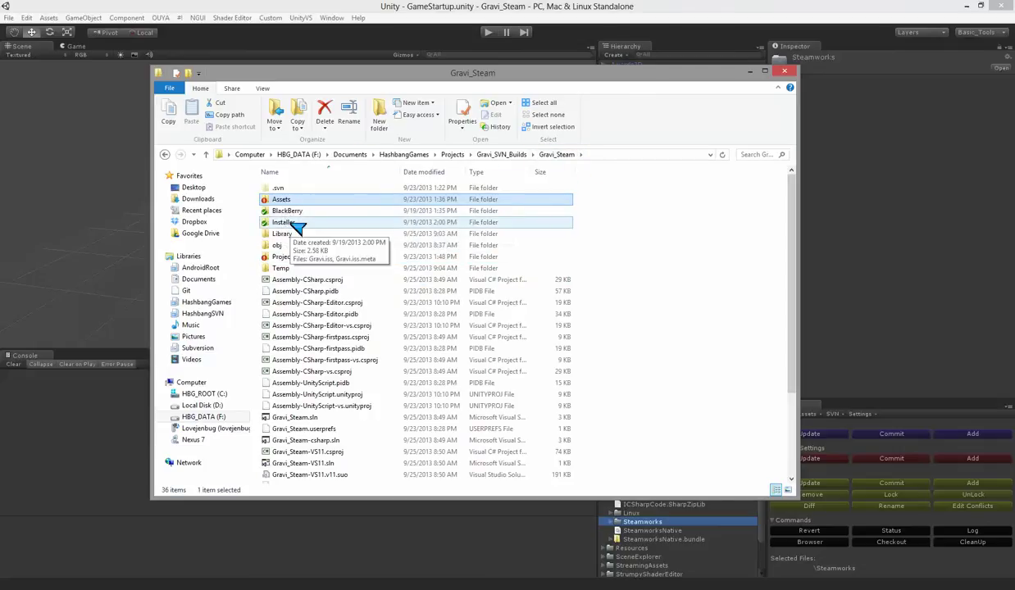
left_click(281, 234)
left_click(282, 269)
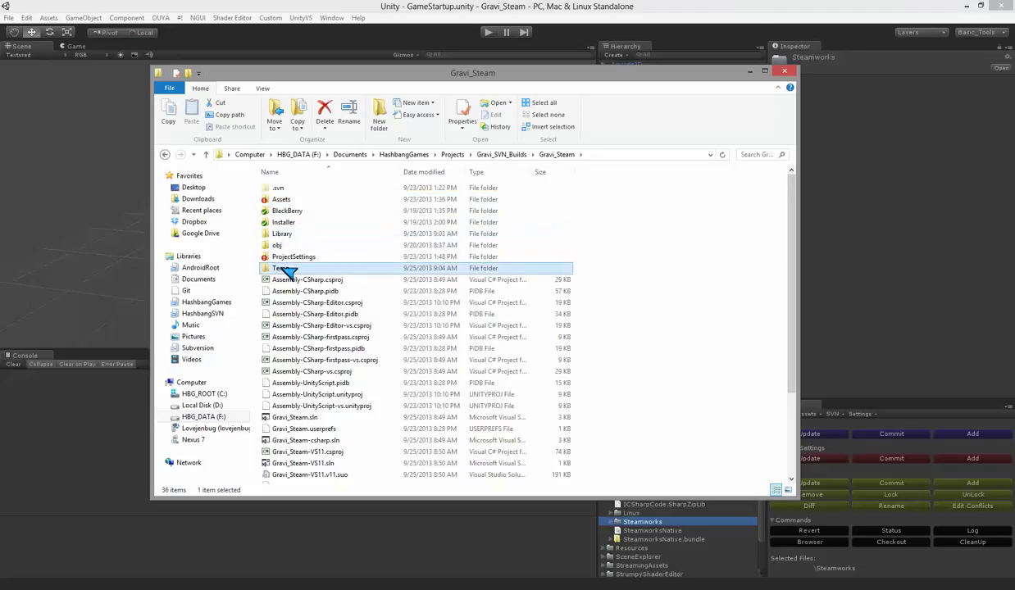
left_click(293, 256)
scroll(315, 278, "down", 3)
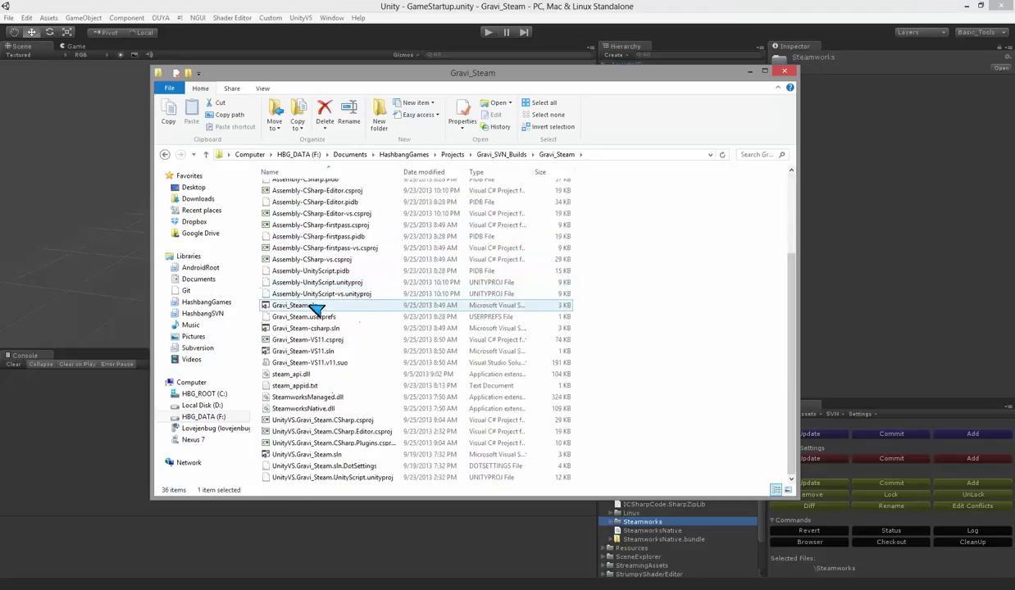
scroll(317, 280, "up", 3)
Find steam_appid.txt in the project root and open it to read the app id.
left_click(318, 280)
scroll(318, 283, "down", 3)
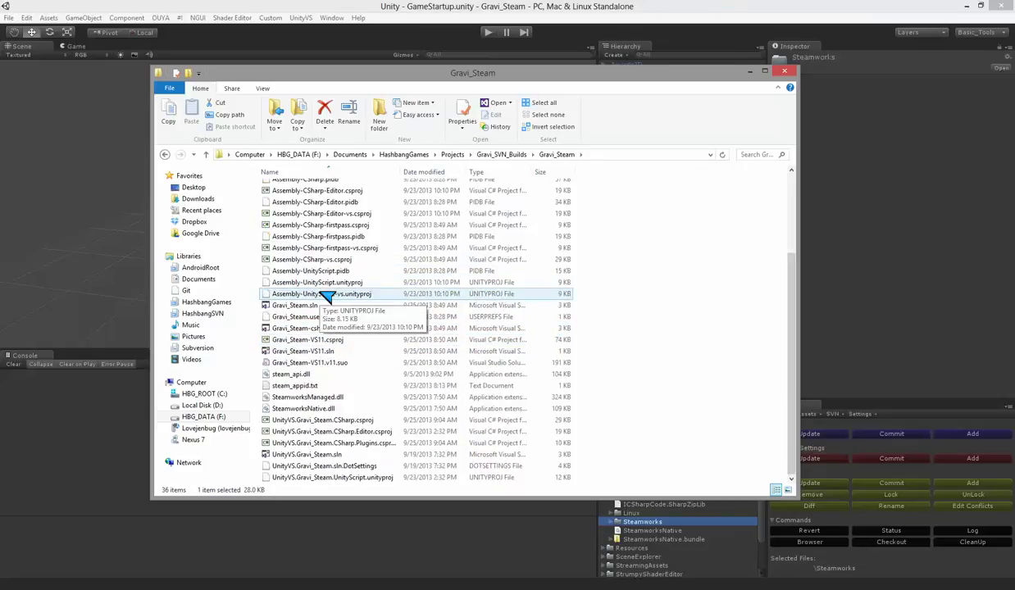
left_click(279, 387)
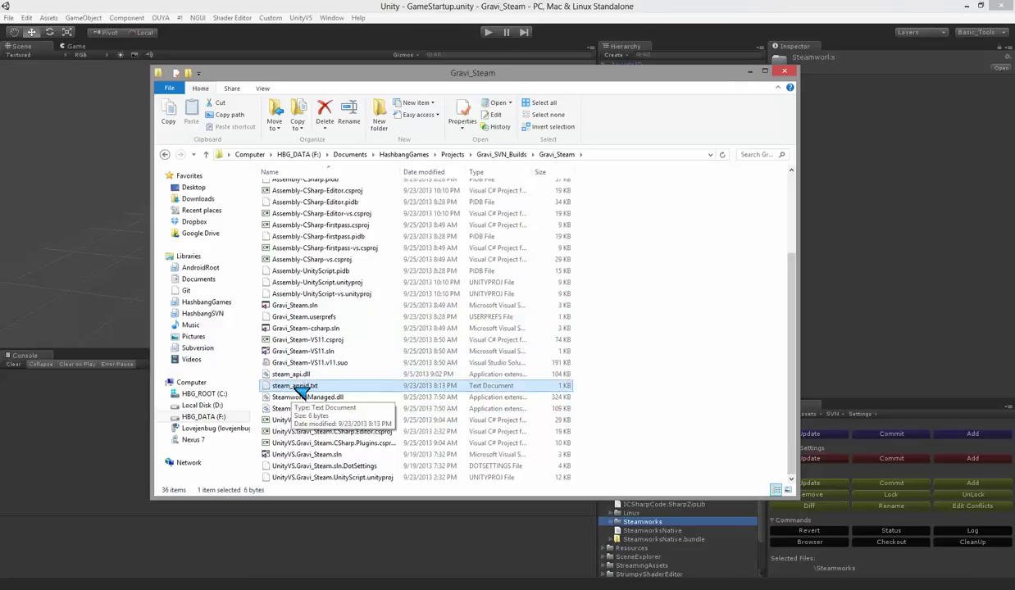
double_click(301, 388)
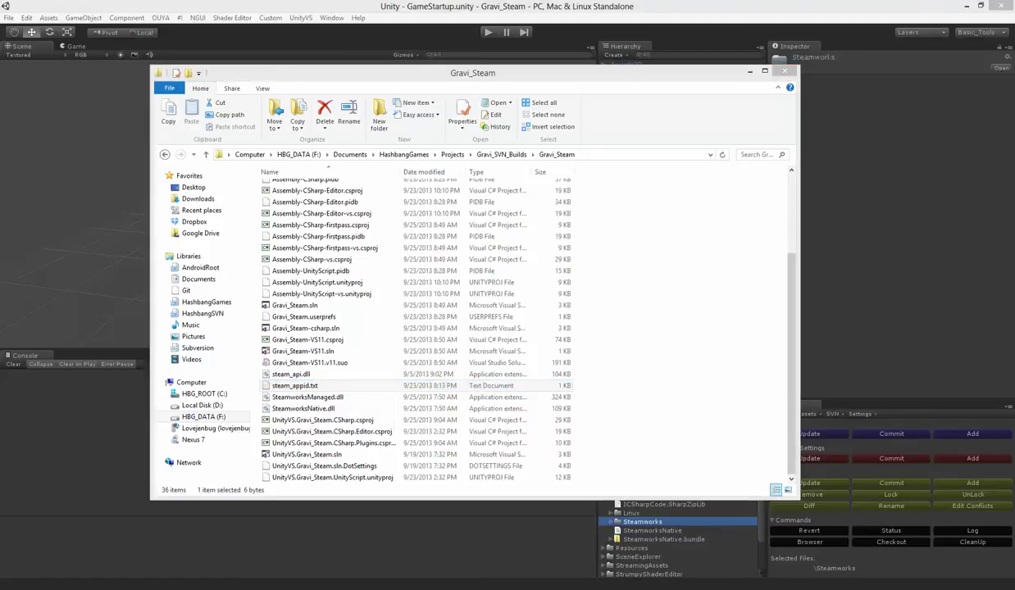
left_click_drag(380, 42, 354, 41)
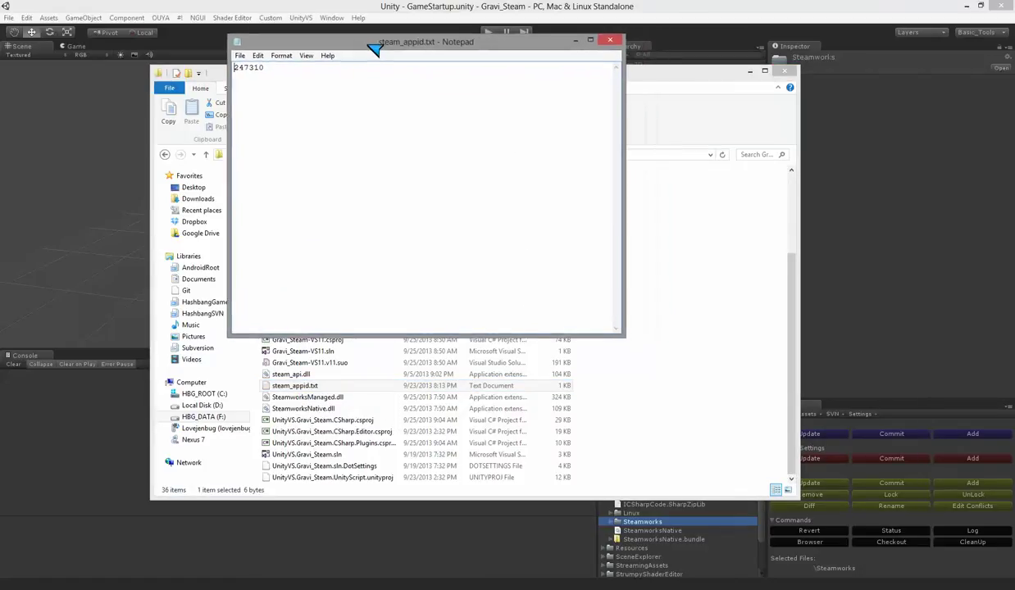
double_click(247, 69)
key("alt+F4")
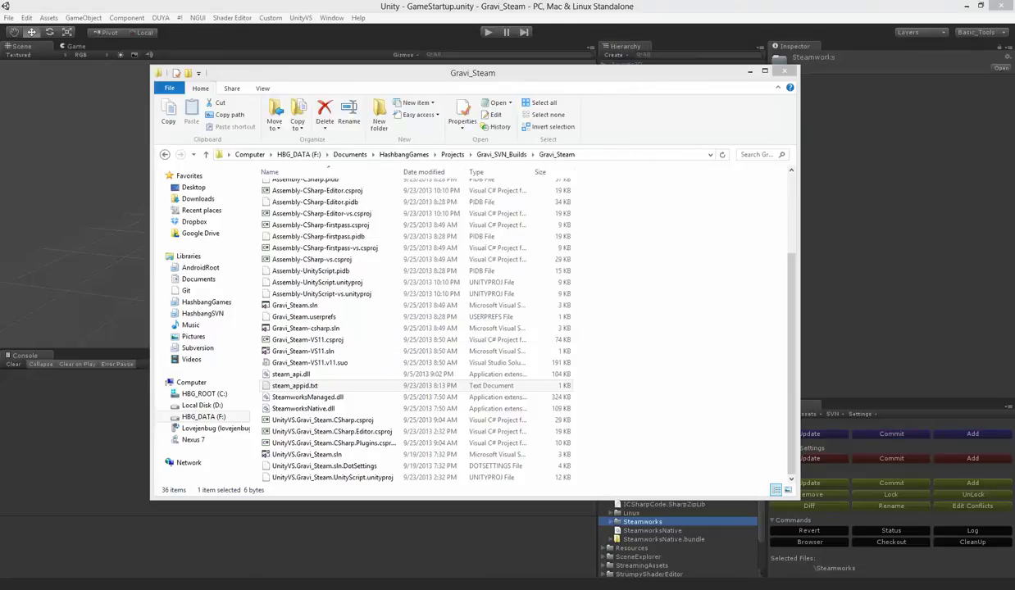
key("Return")
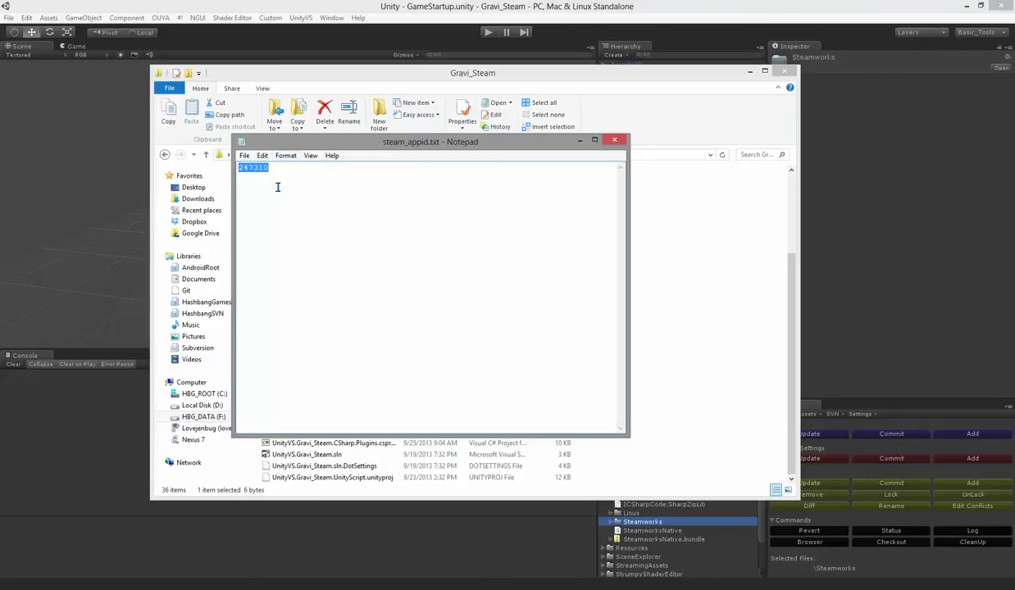
left_click(616, 141)
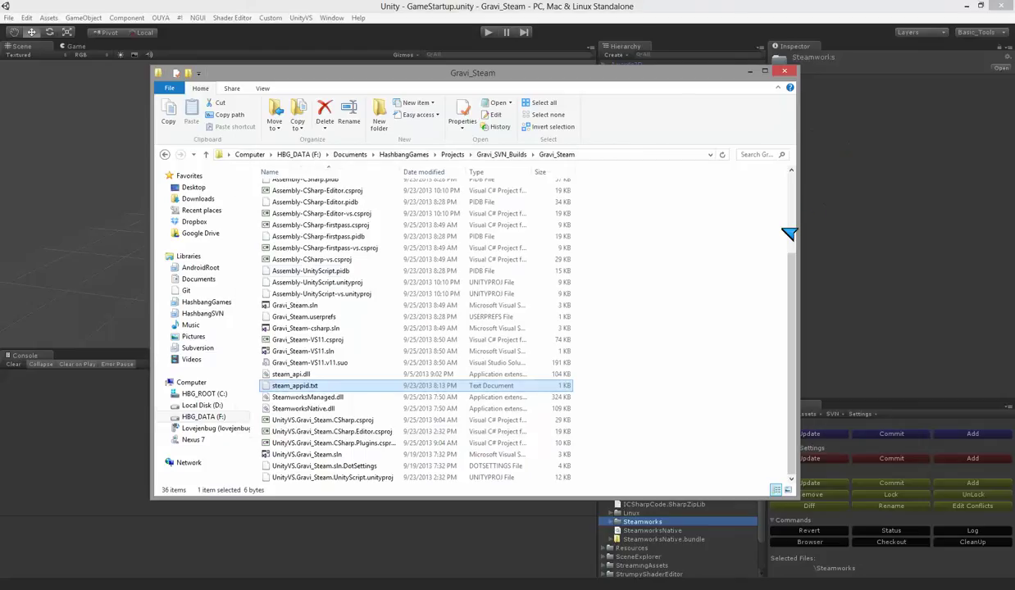
left_click(304, 375)
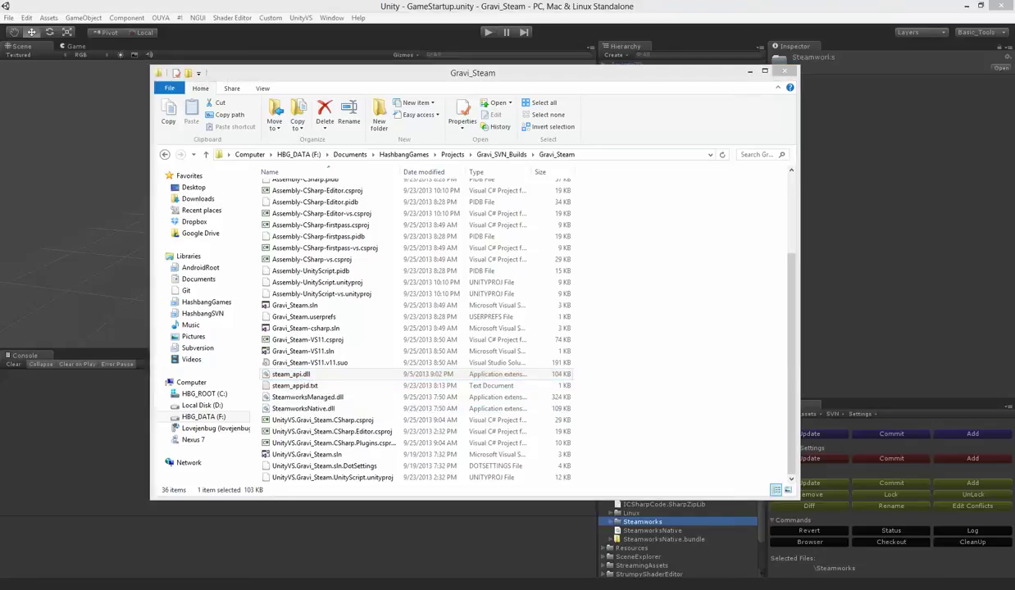
key("super+e")
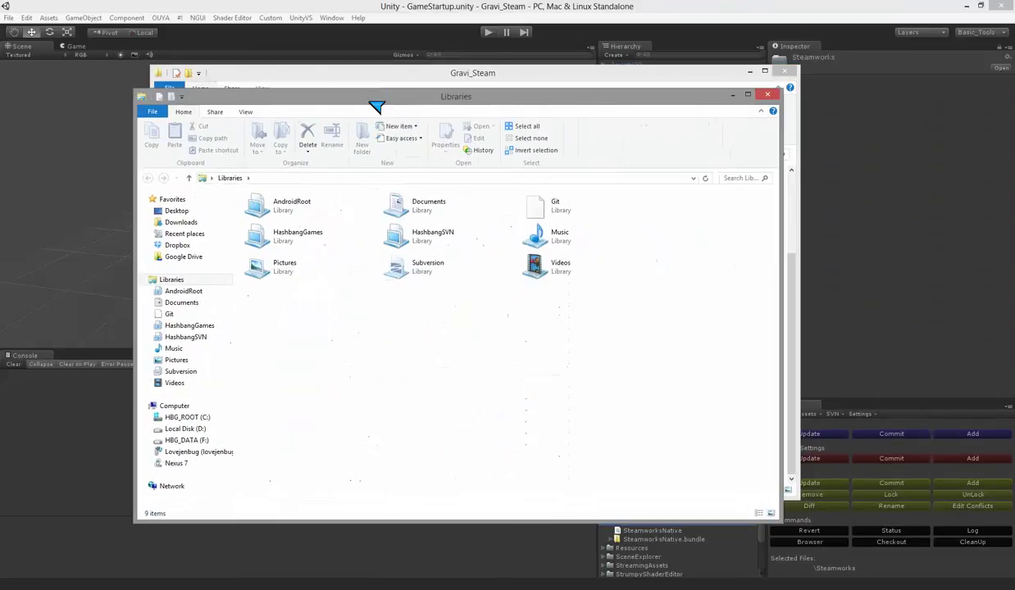
left_click(187, 418)
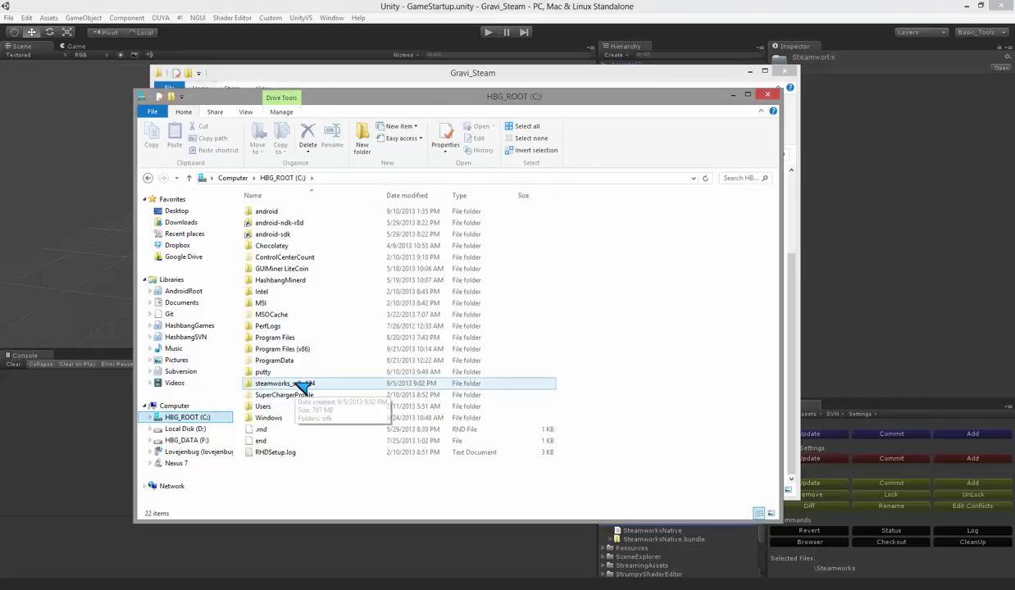
double_click(299, 385)
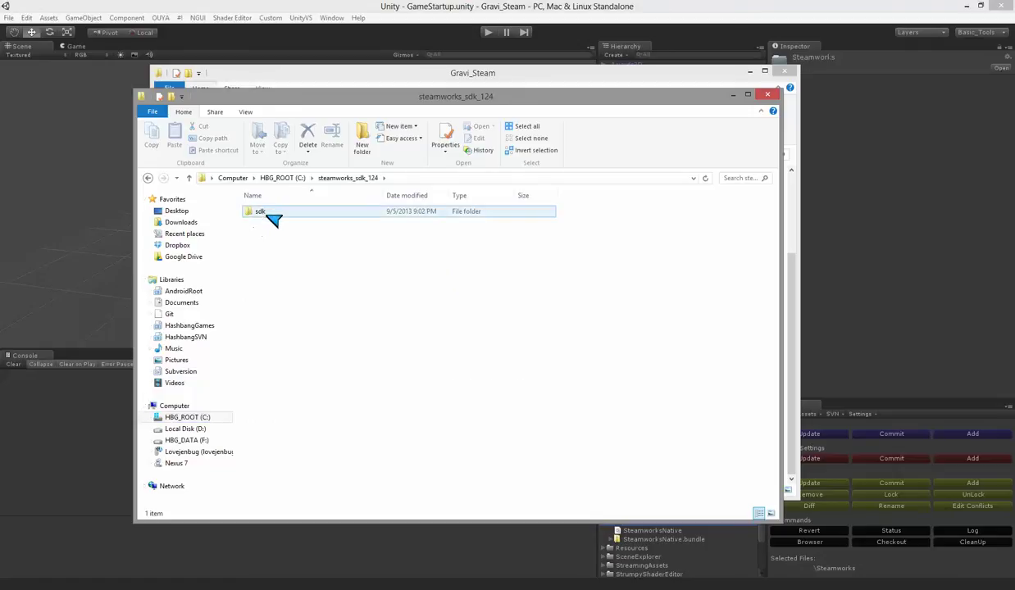
double_click(270, 215)
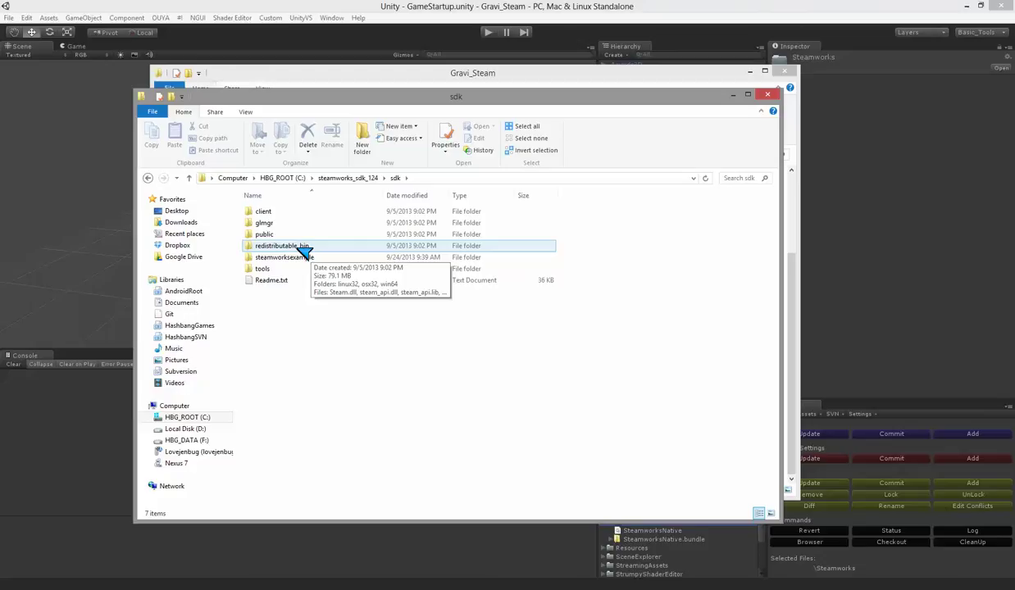
double_click(288, 245)
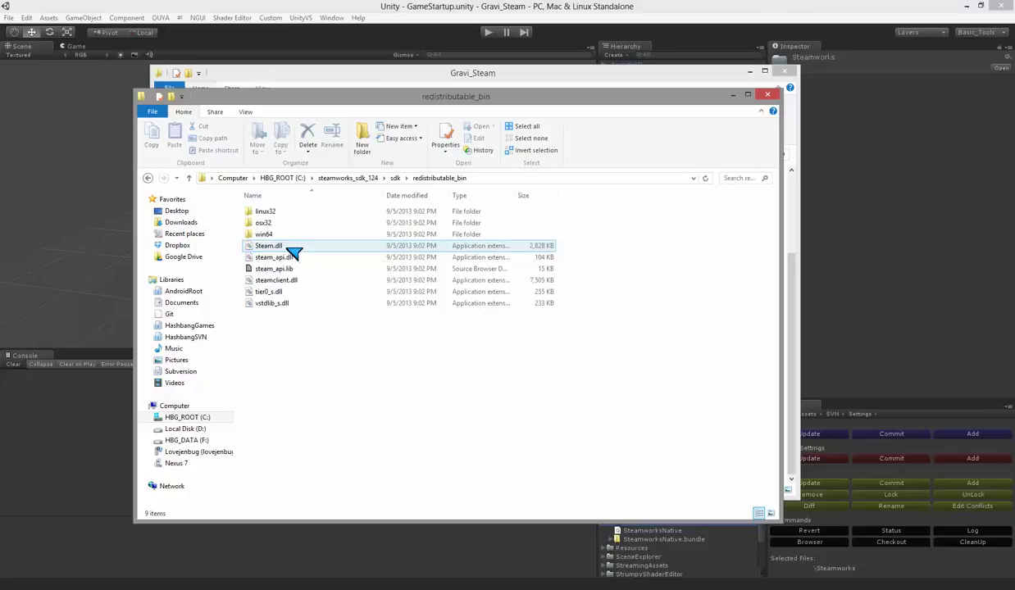
left_click(289, 257)
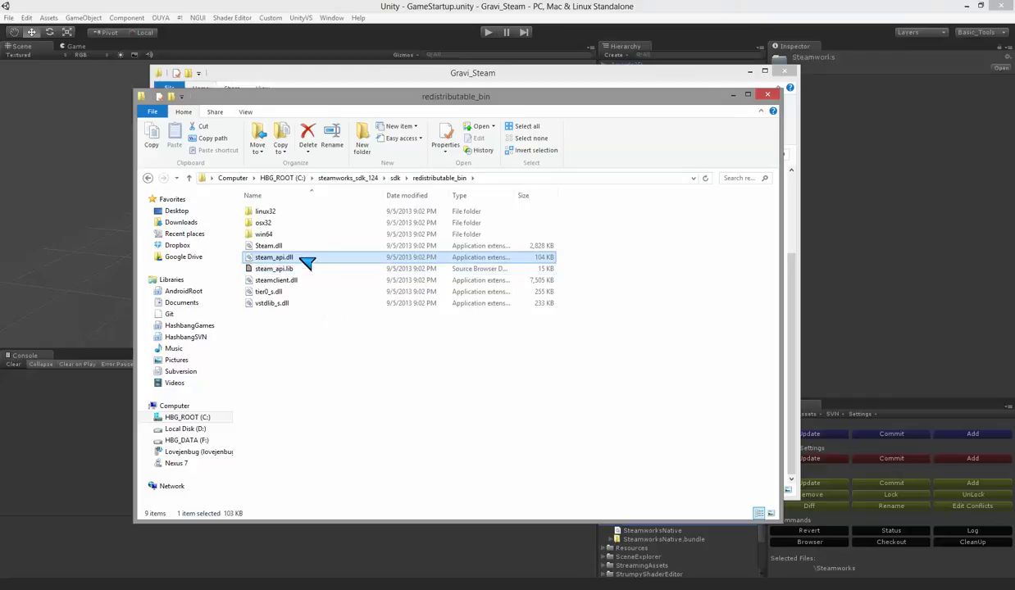
key("alt+F4")
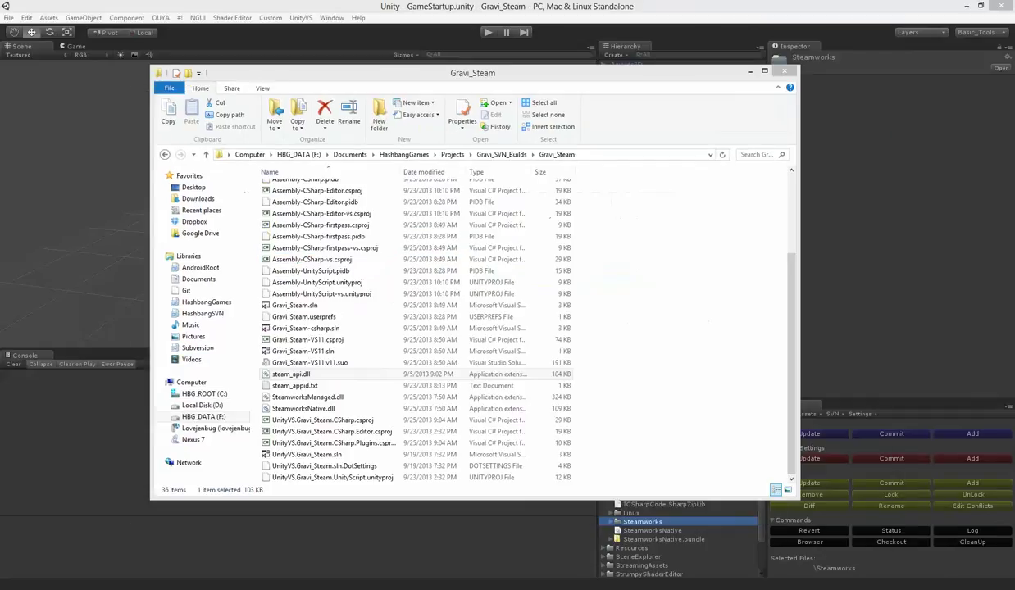
Drag SteamworksManaged.dll and SteamworksNative.dll toward Unity's Project panel, then go up to Gravi_SVN_Builds.
left_click(305, 375)
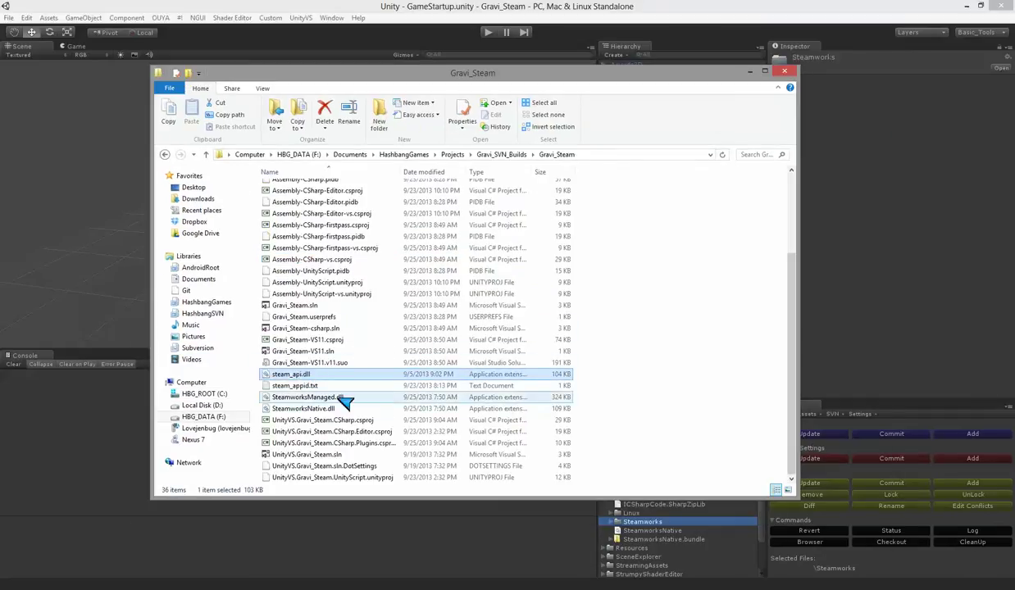
left_click(332, 397)
left_click(336, 409, "ctrl")
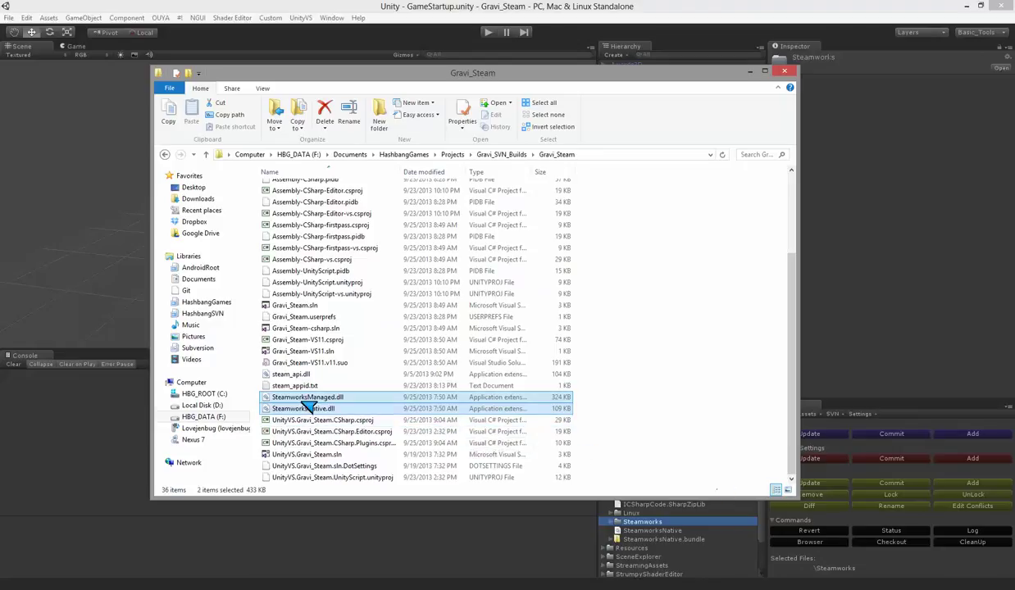
left_click_drag(360, 418, 702, 518)
left_click(496, 154)
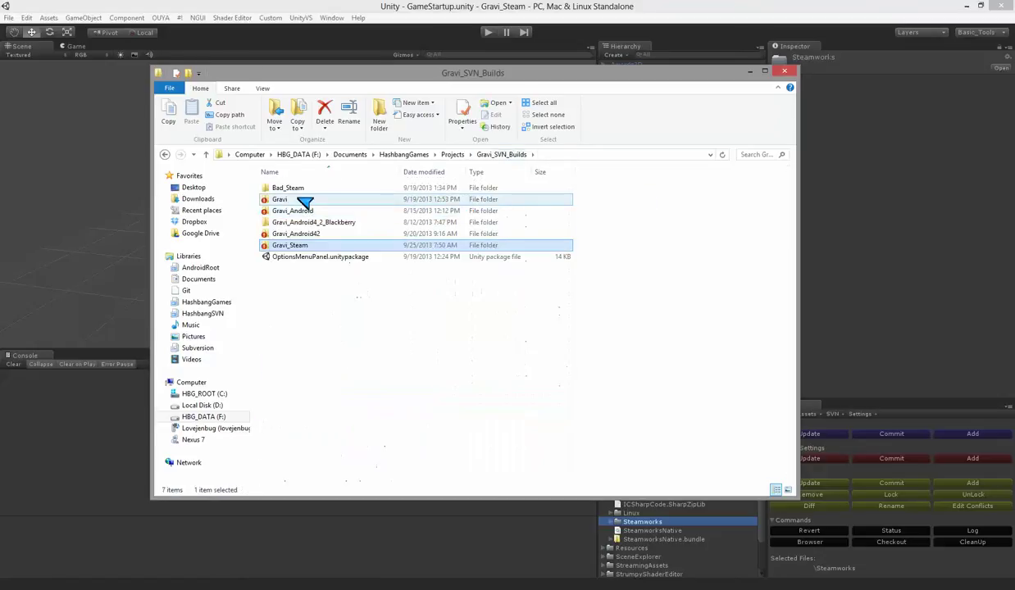
Browse Gravi_Steam/Assets/Plugins/Steamworks, checking the Steamworks DLLs, then return to the Gravi_Steam folder.
double_click(293, 244)
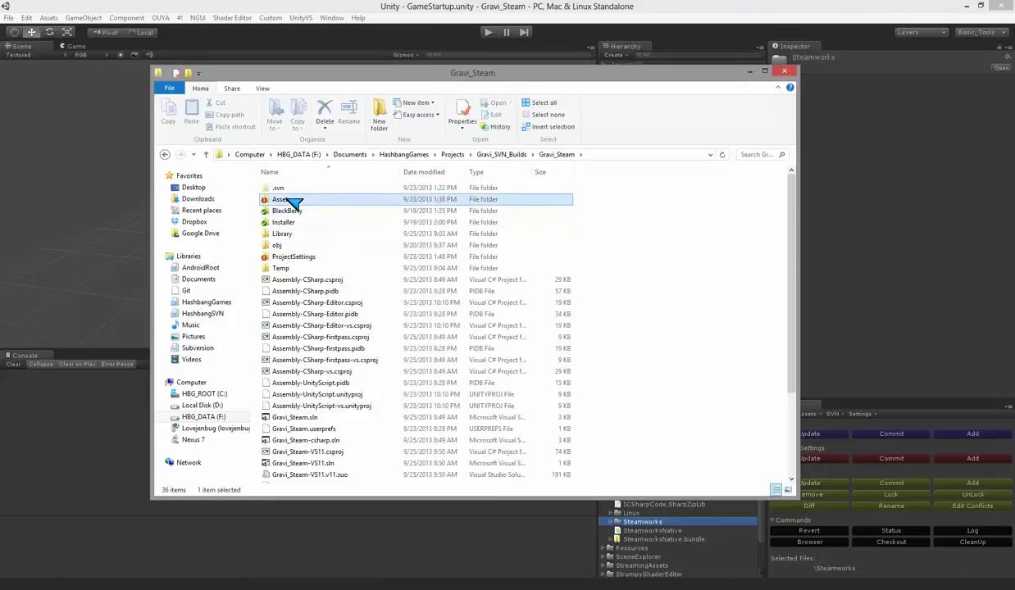
double_click(294, 200)
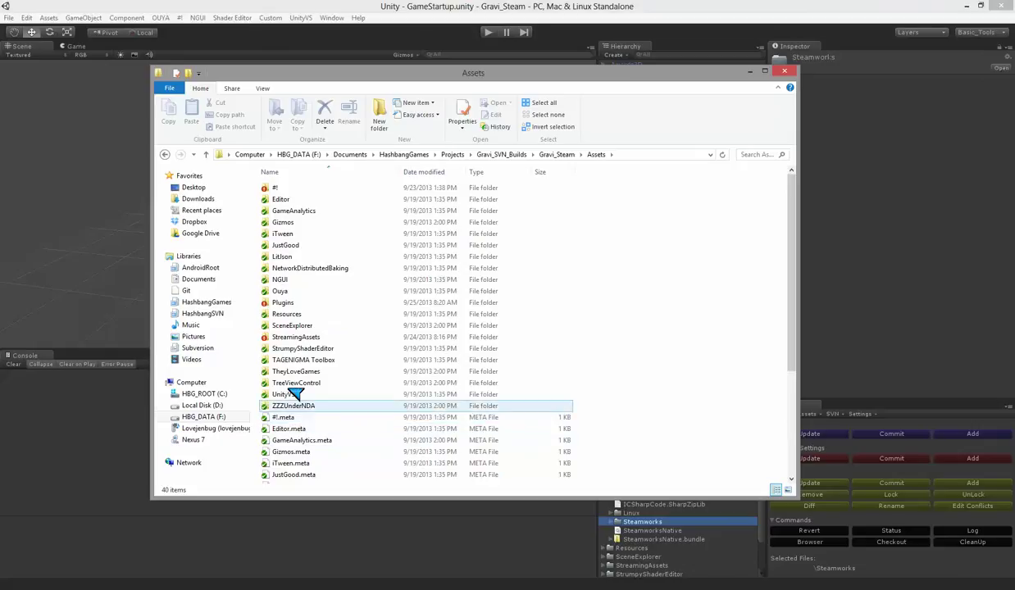
double_click(283, 303)
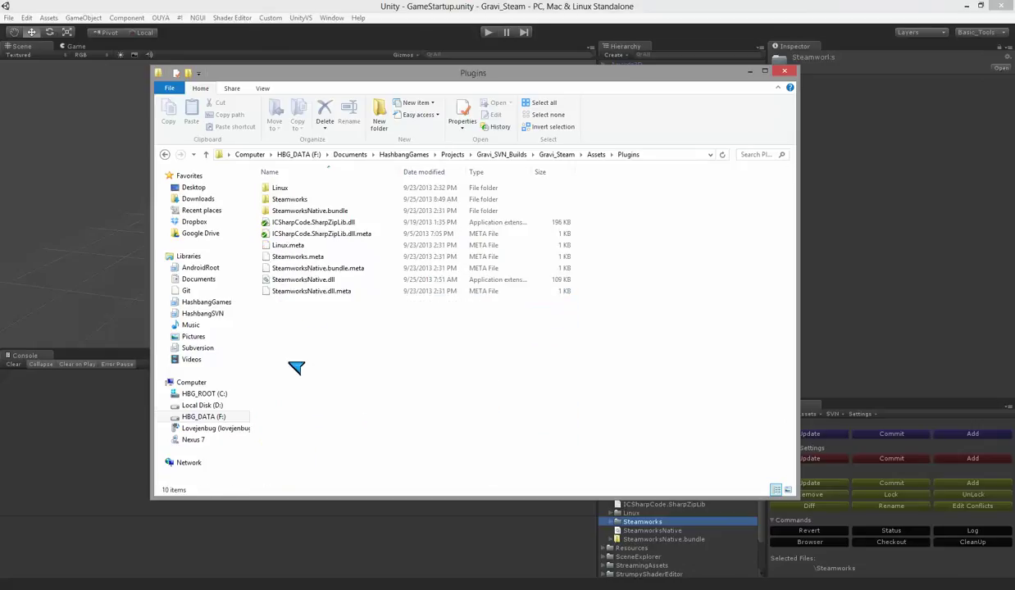
left_click(332, 281)
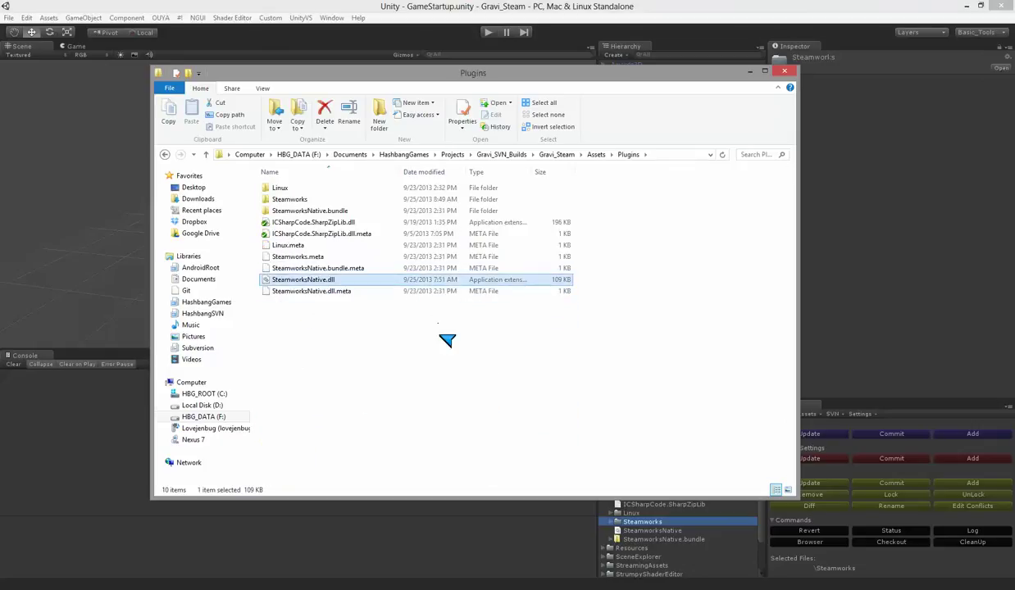
double_click(281, 201)
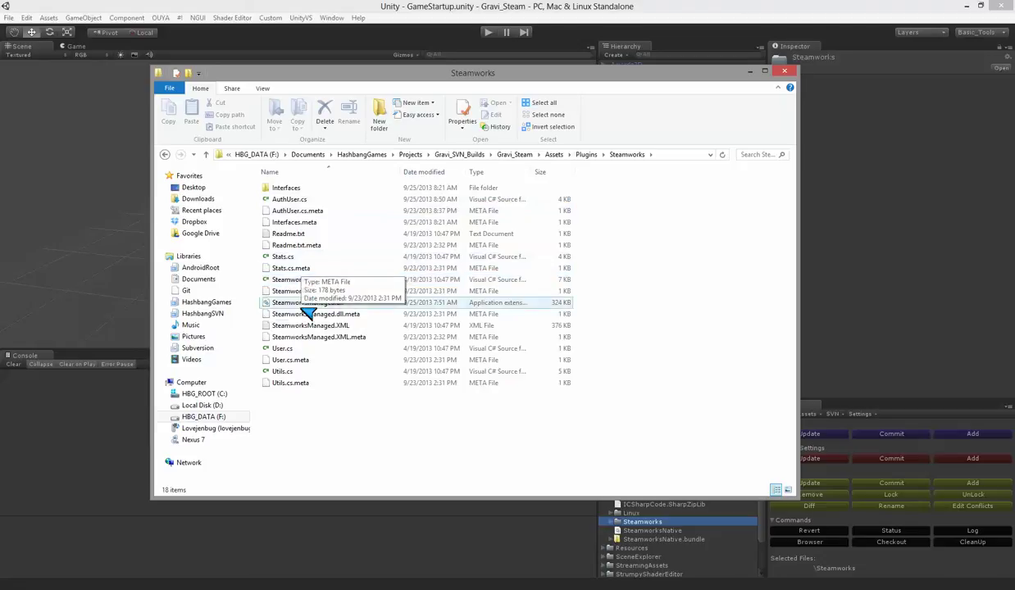
left_click(353, 304)
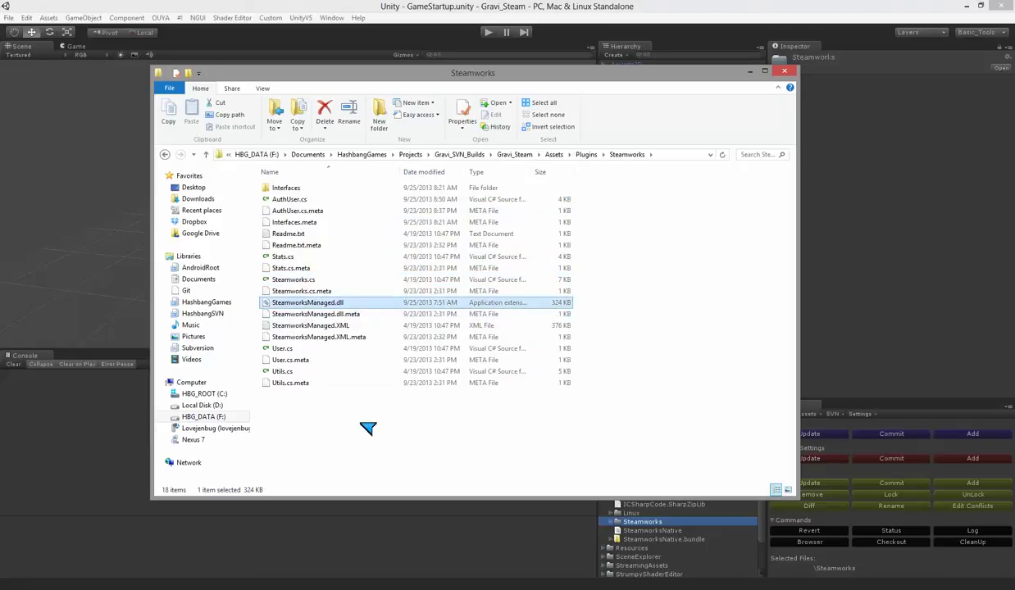
left_click(516, 156)
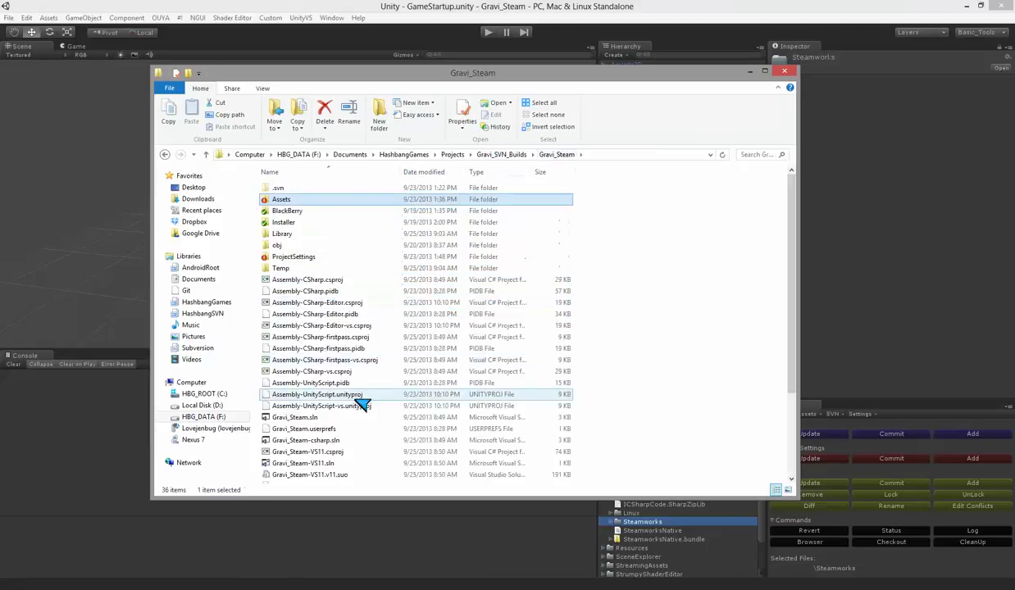
Select steam_api.dll, steam_appid.txt, SteamworksManaged.dll and SteamworksNative.dll together, then bring Unity forward.
scroll(399, 400, "down", 3)
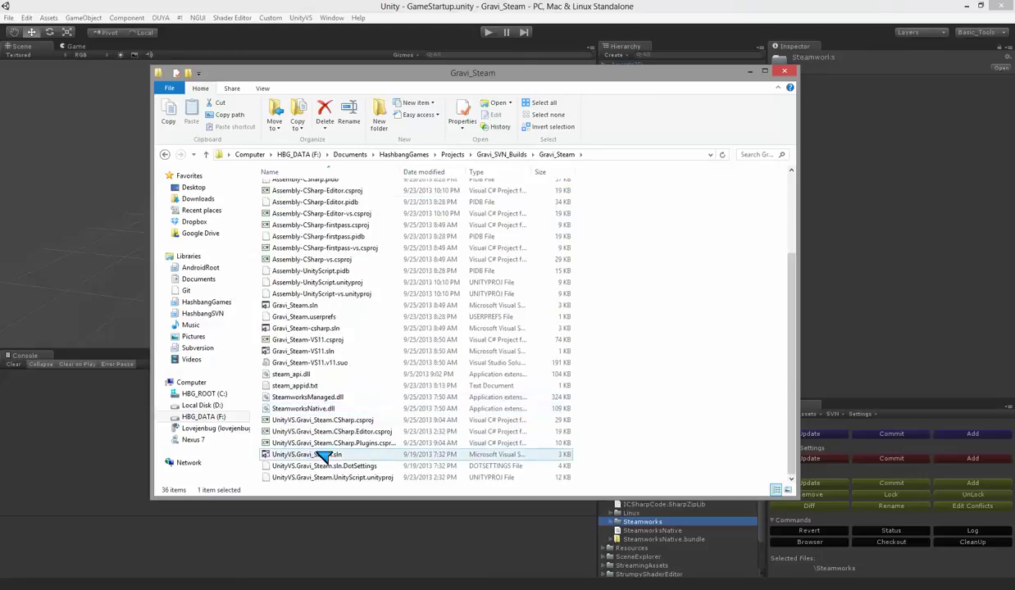
left_click(307, 374)
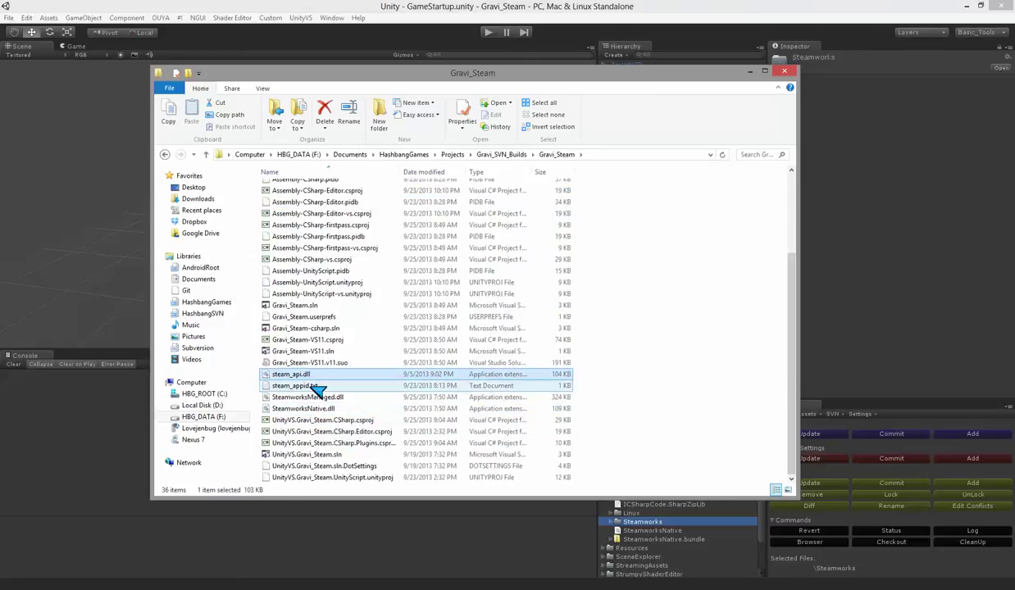
left_click(313, 387)
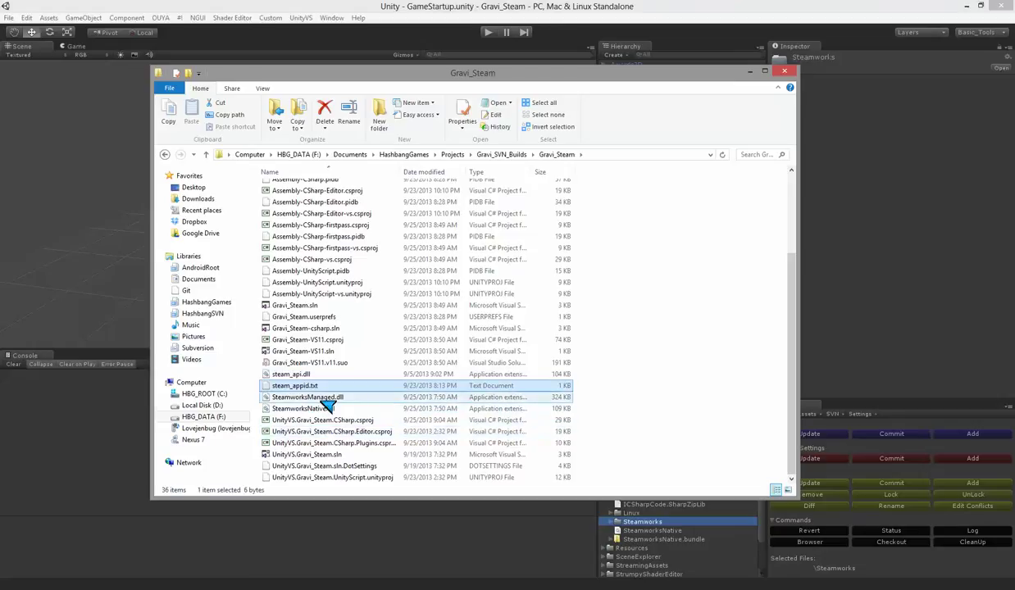
left_click(324, 397)
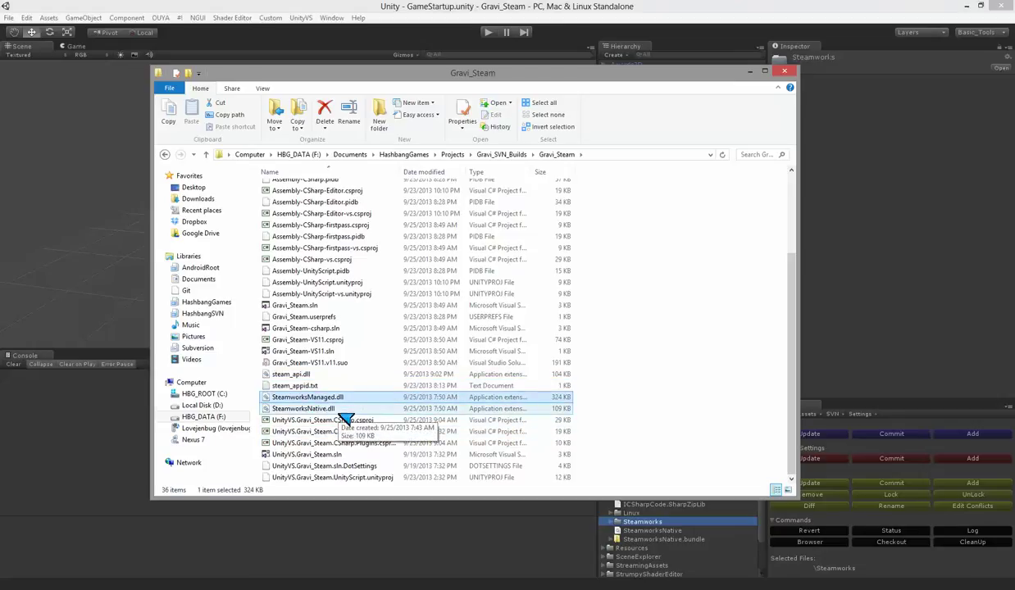
left_click(326, 408)
left_click_drag(332, 401, 295, 370)
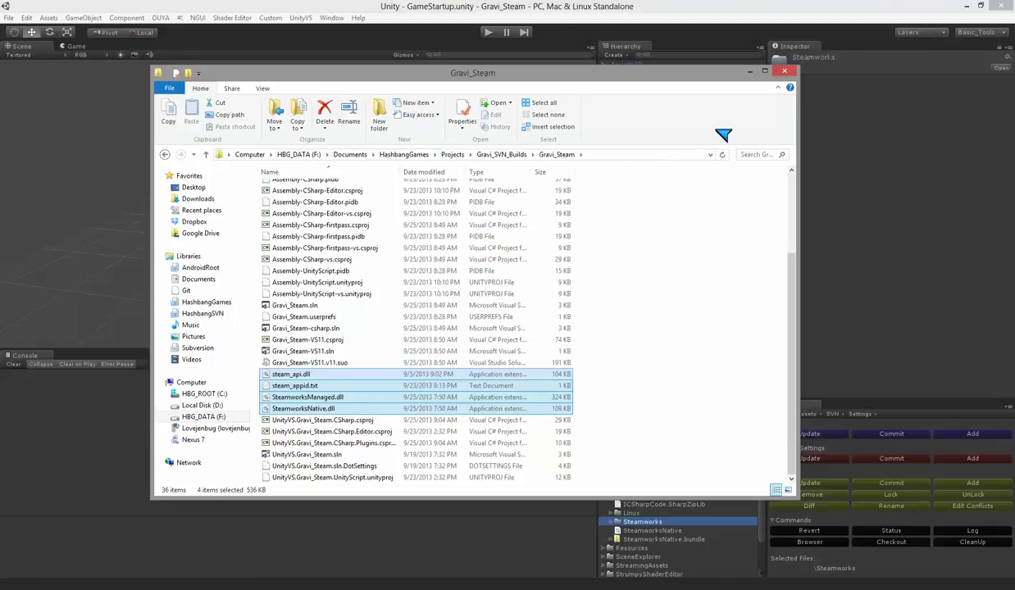
left_click(578, 11)
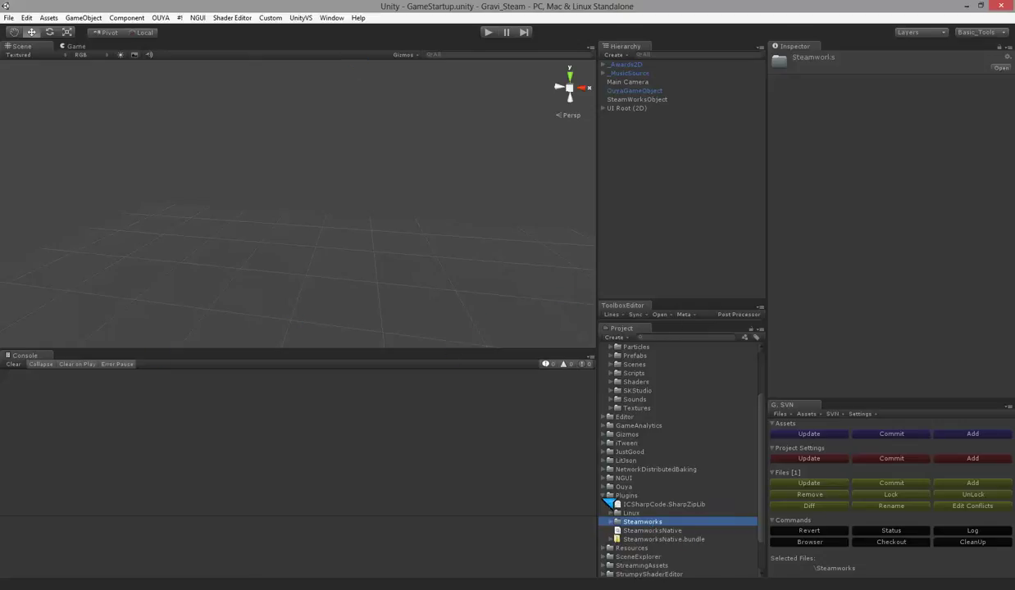
Collapse Plugins and delete SteamWorksObject from the Hierarchy.
left_click(607, 496)
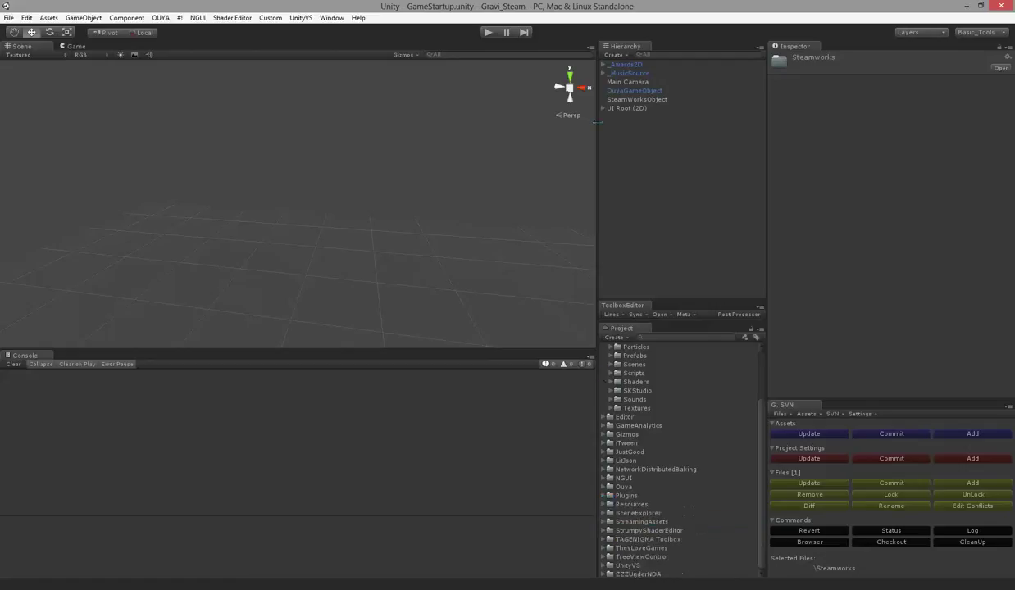
left_click(645, 99)
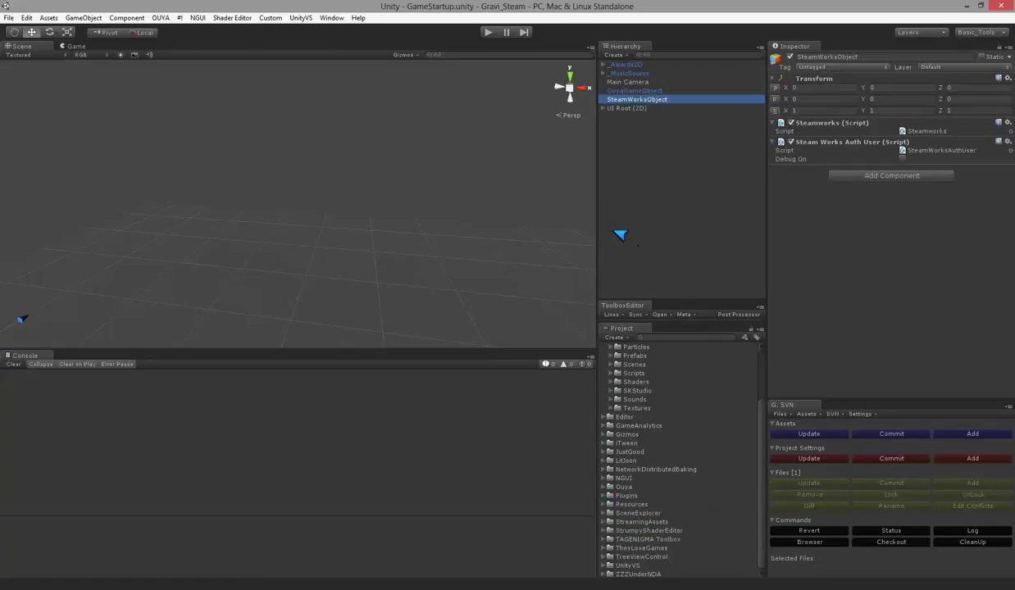
right_click(648, 104)
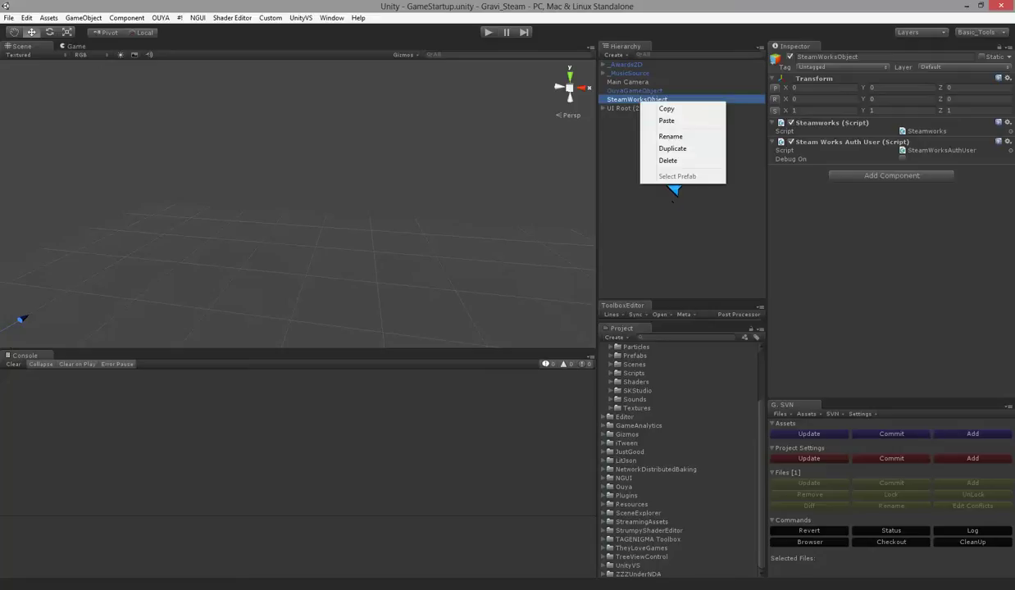
left_click(659, 162)
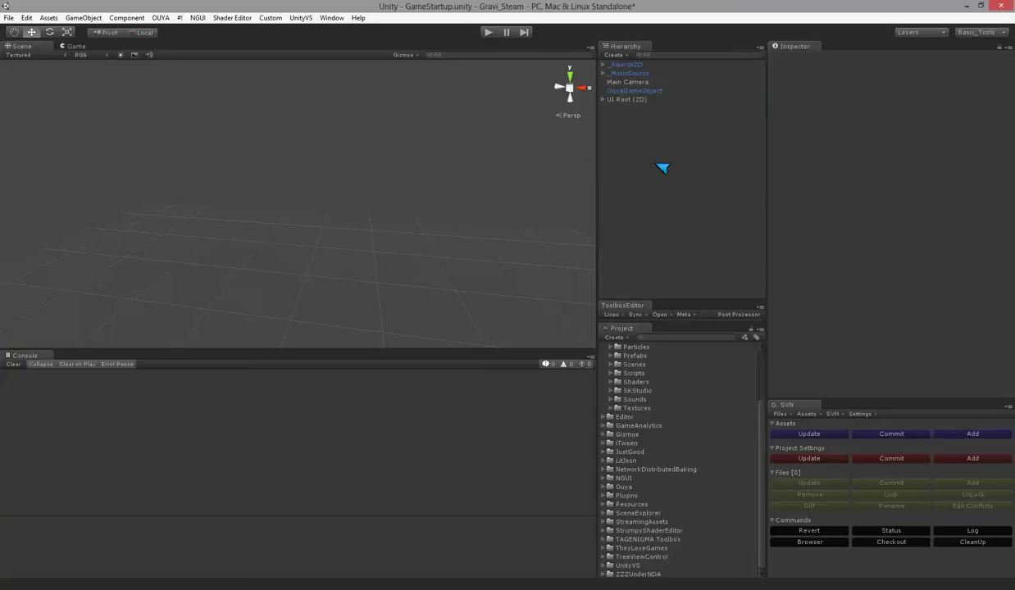
Create an empty GameObject with Ctrl+Shift+N, then delete it again without renaming.
key("alt")
key("ctrl+shift+n")
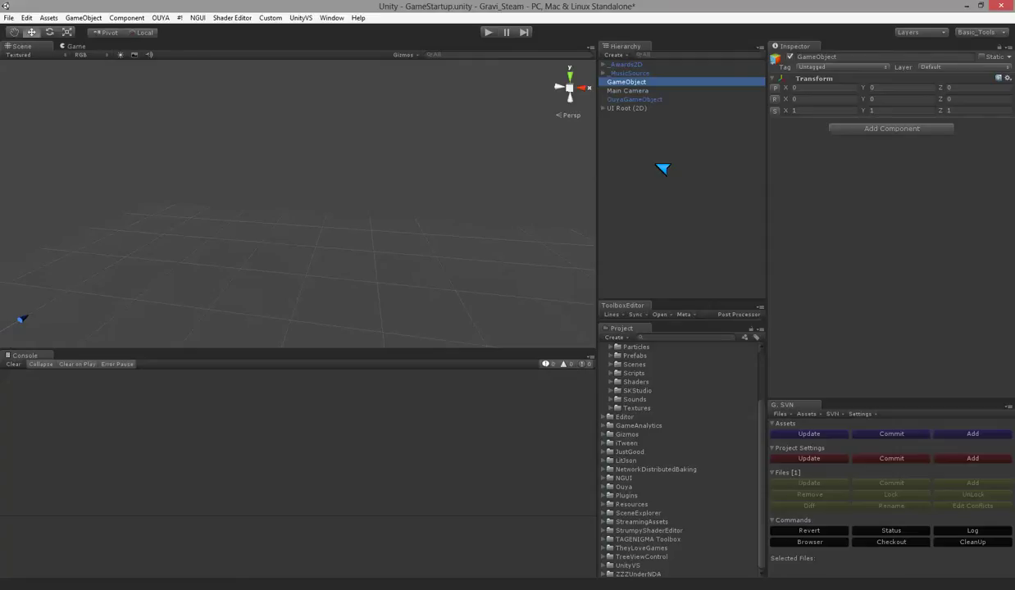
left_click(642, 85)
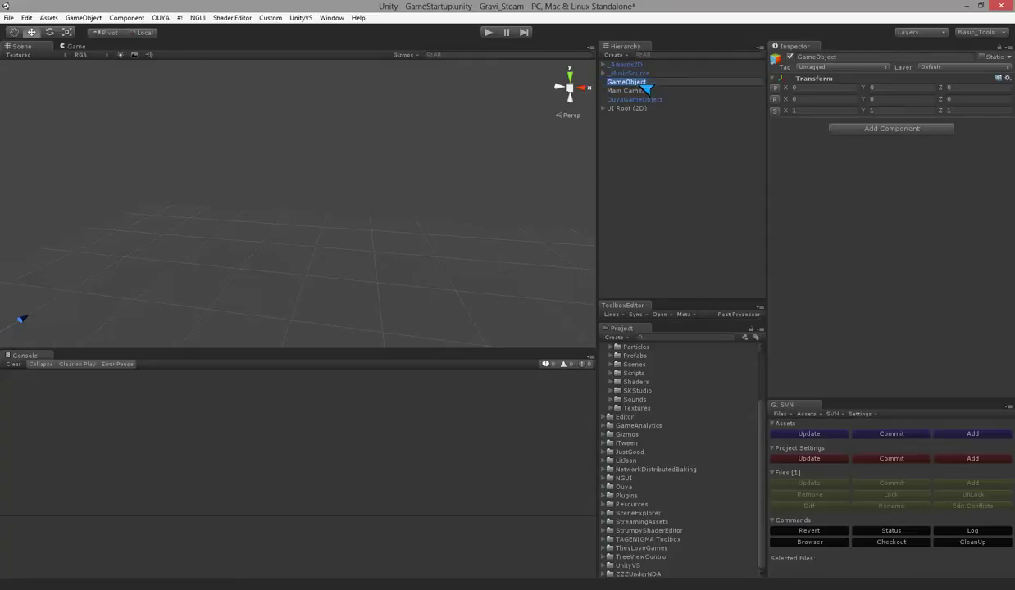
key("alt")
left_click(645, 154)
left_click(643, 83)
key("Delete")
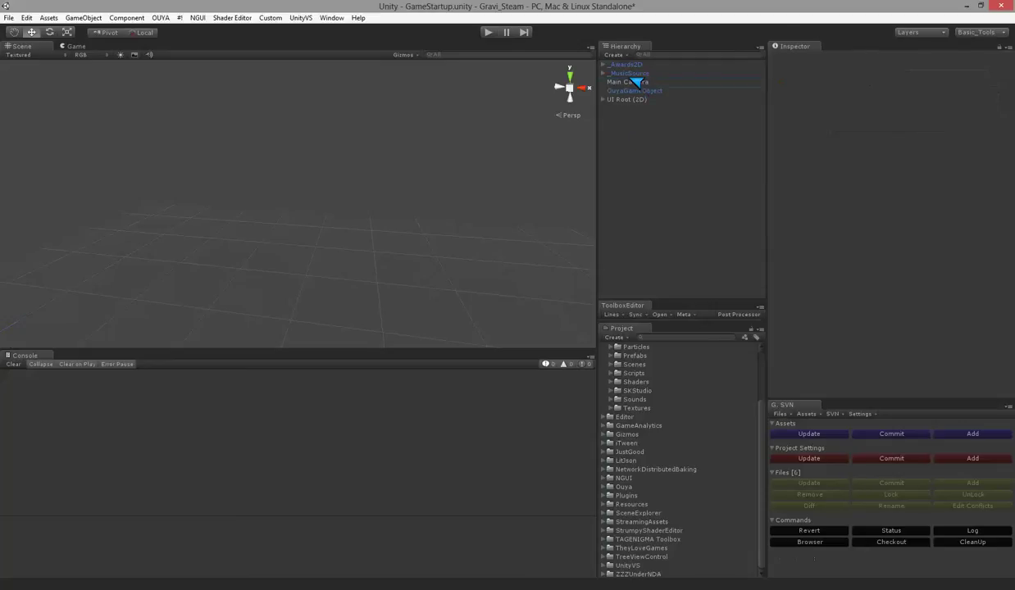
left_click(82, 17)
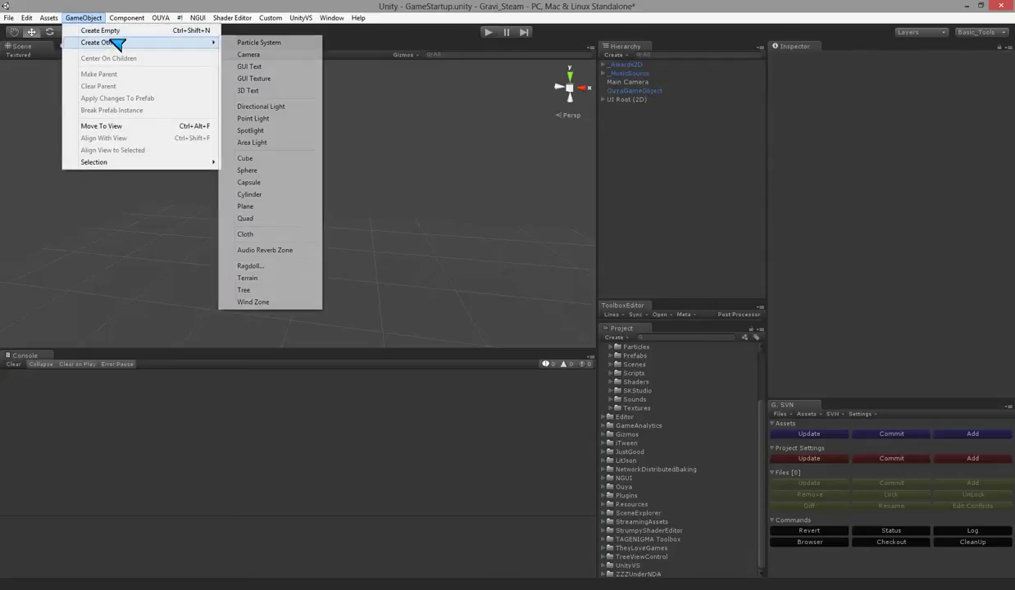
Create an empty GameObject via GameObject > Create Empty and name it SteamworksGameObject.
left_click(102, 31)
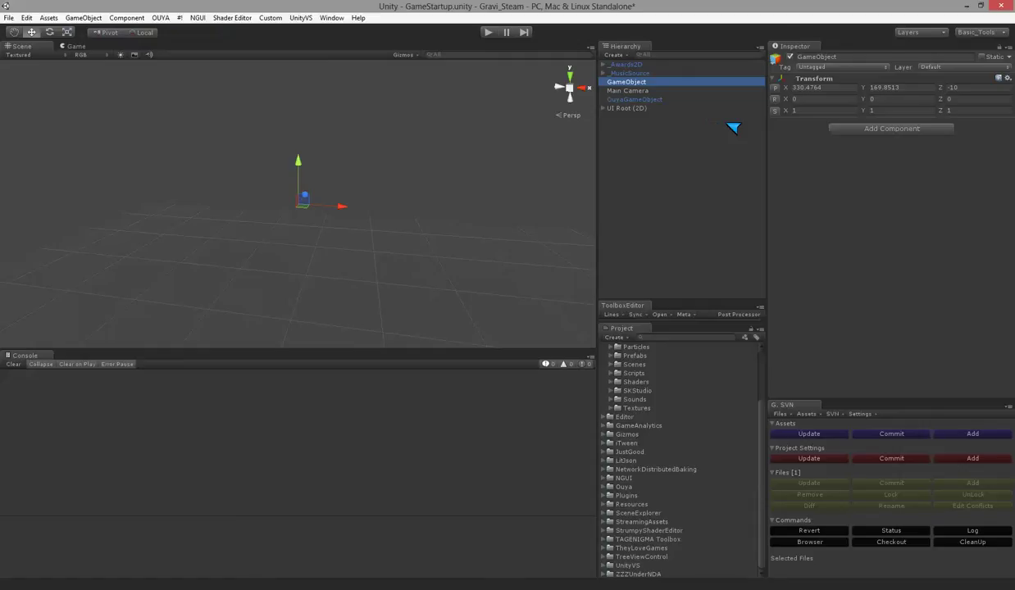
key("F2")
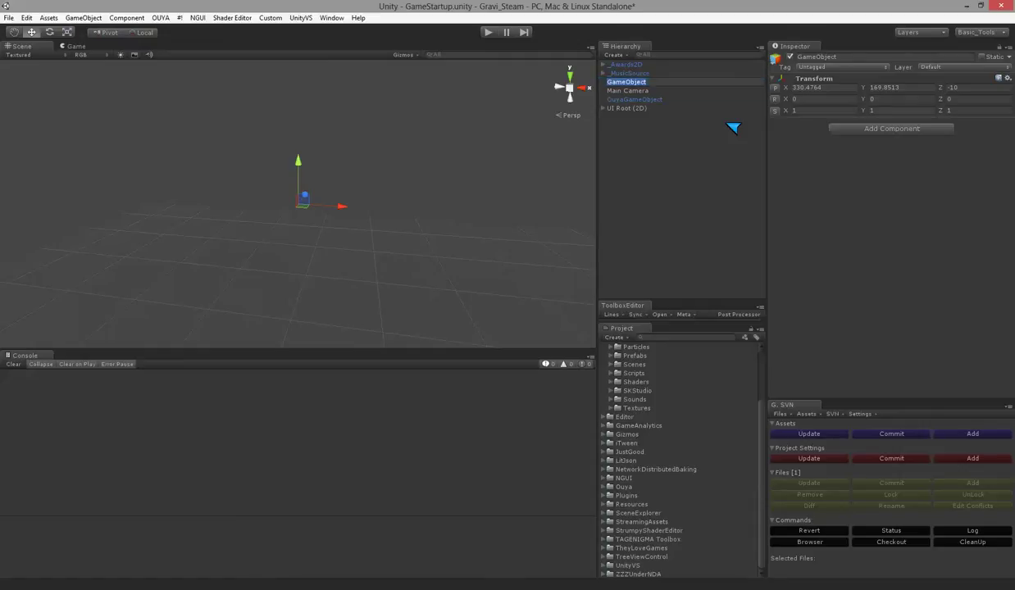
type("SteamworksGameO")
type("bject")
key("Return")
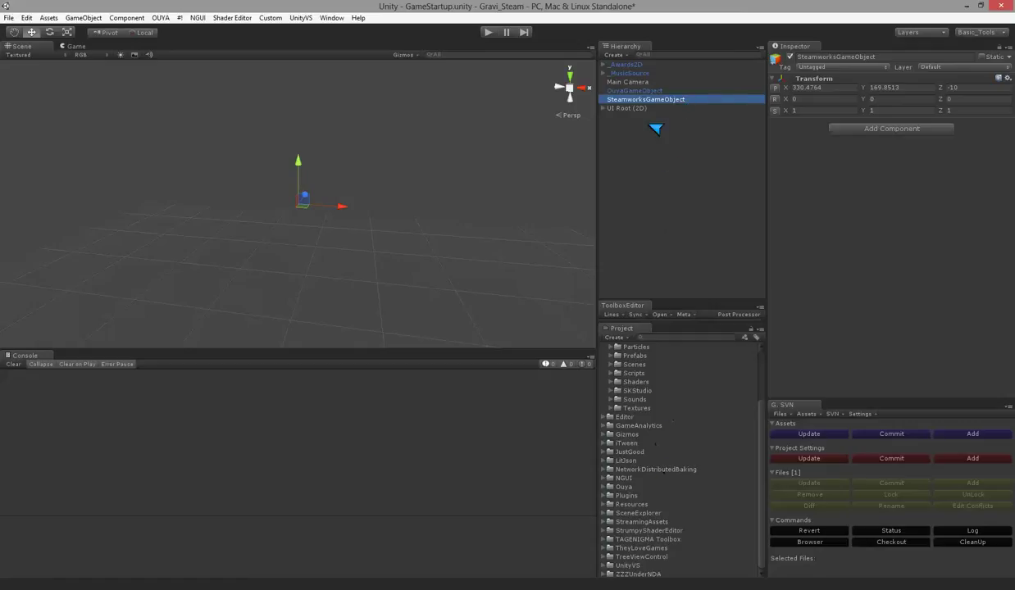
left_click(631, 503)
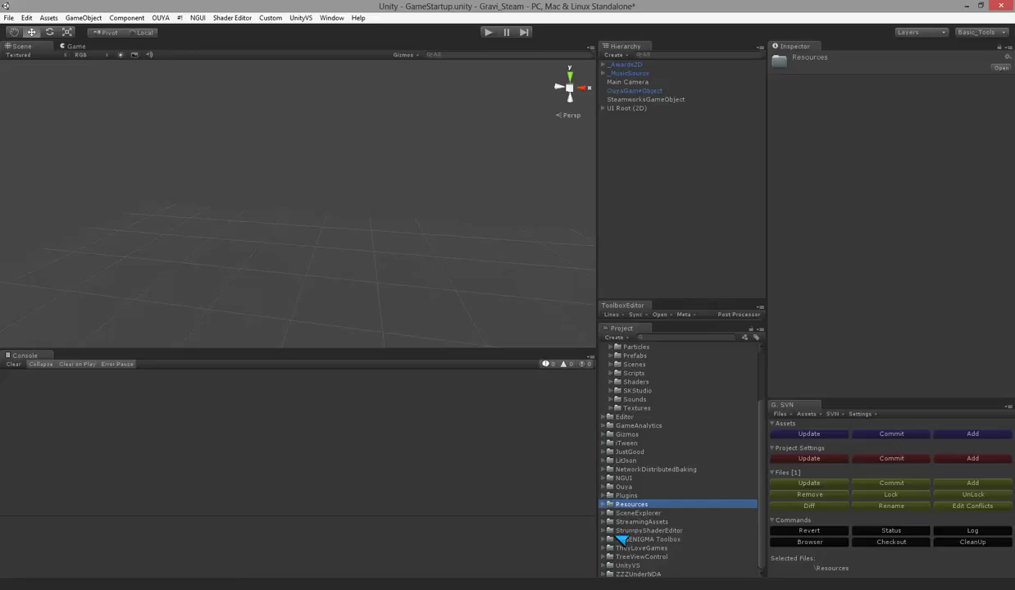
Drag the Plugins/Steamworks script onto SteamworksGameObject's Inspector and enter Play mode.
left_click(604, 494)
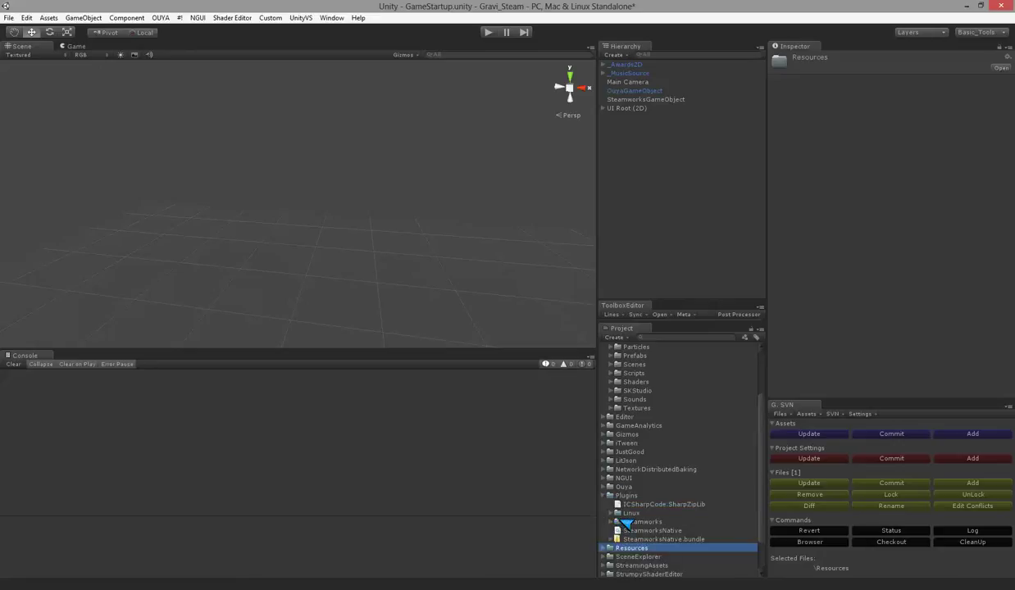
left_click(610, 521)
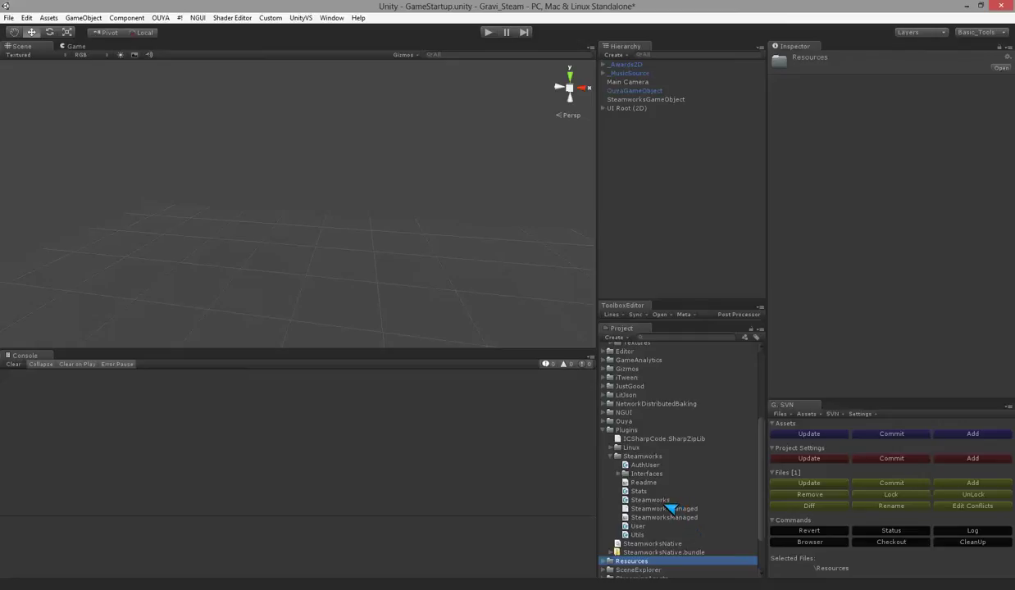
left_click(665, 500)
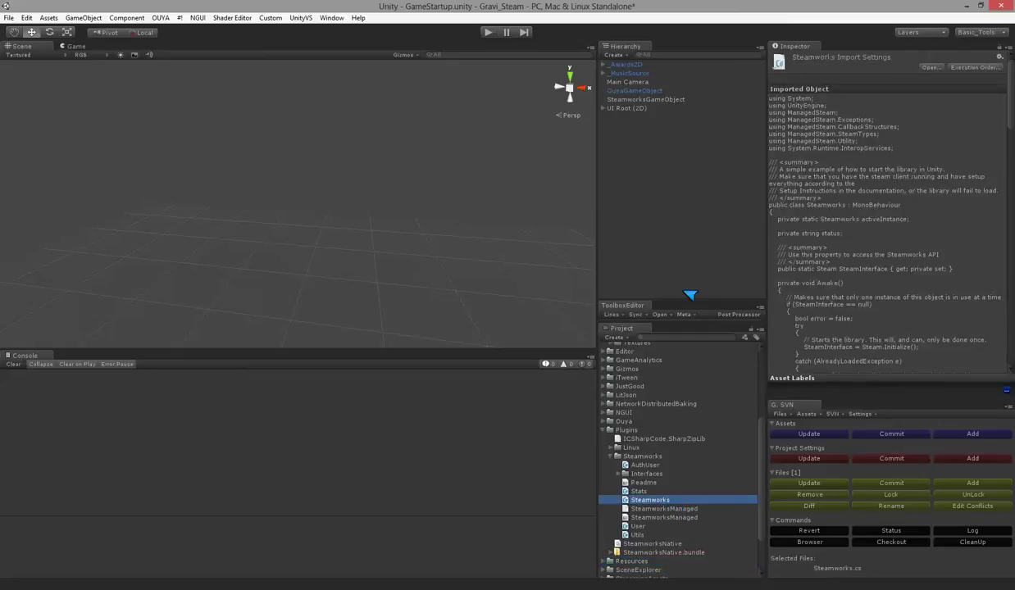
left_click(655, 99)
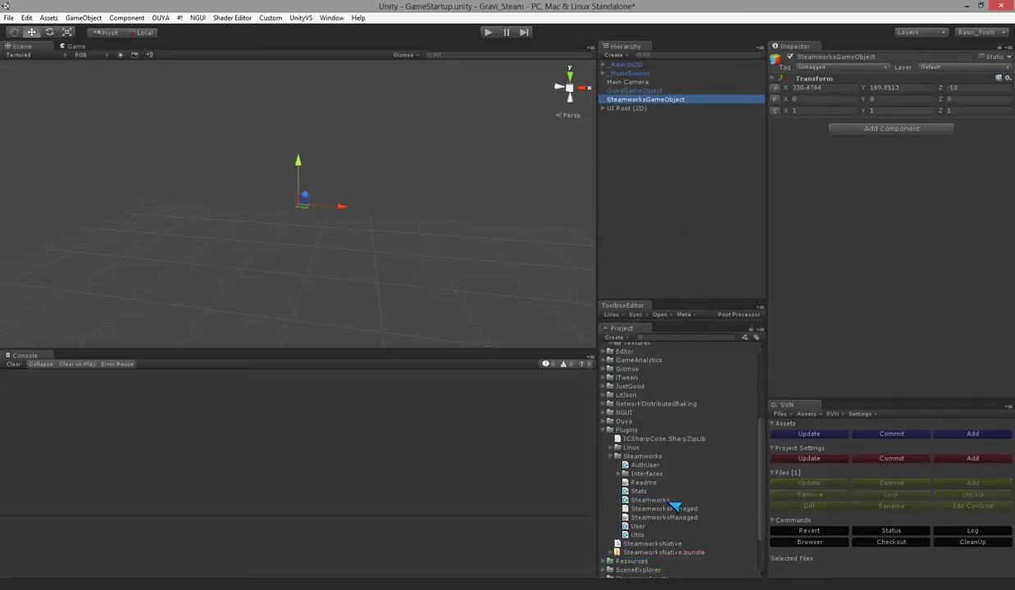
left_click_drag(666, 501, 836, 328)
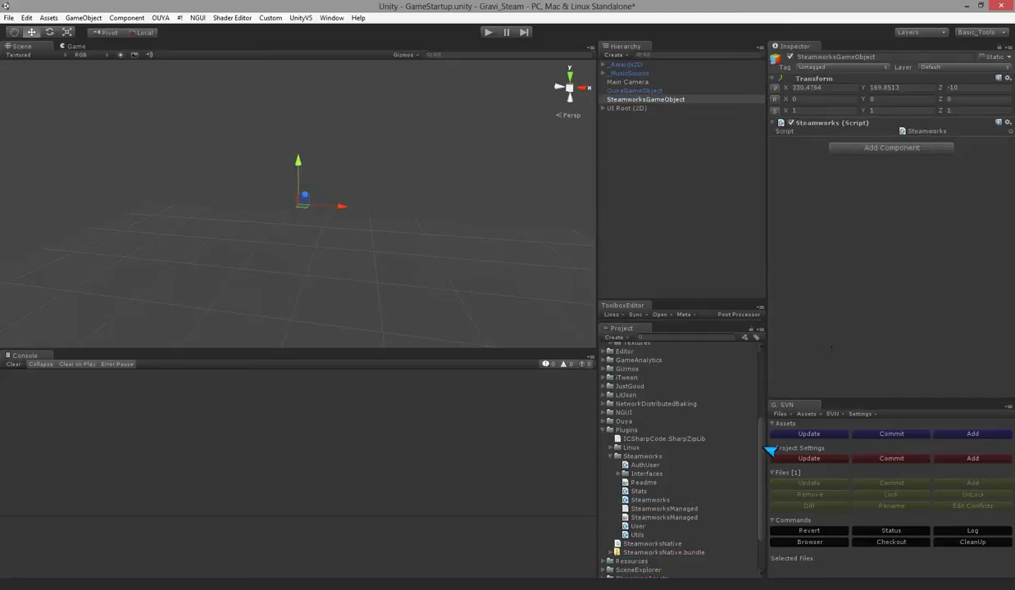
left_click(489, 32)
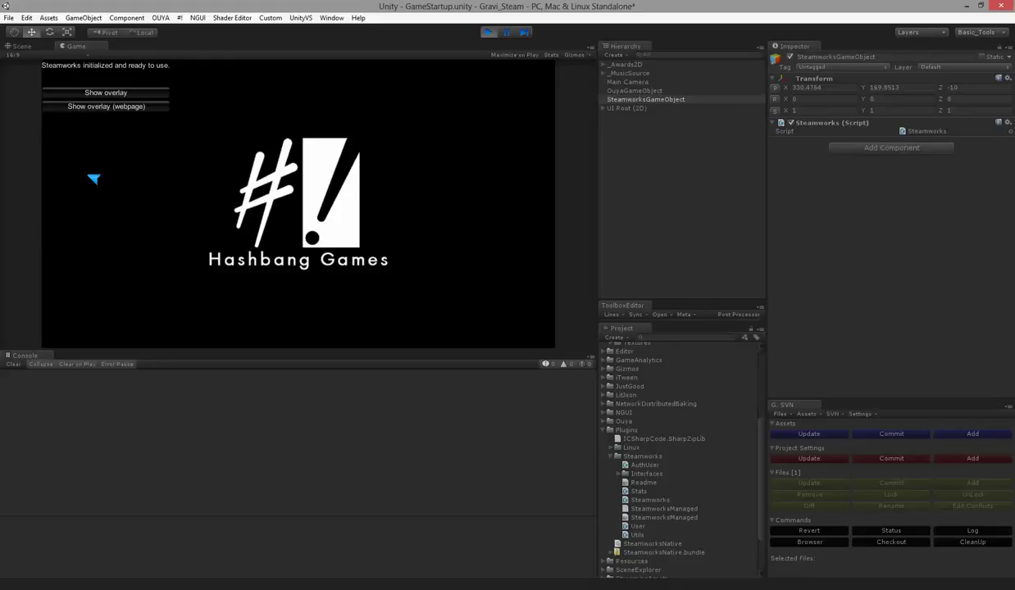
Try the Steam overlay, stop the running game, and collapse the Plugins folder in Assets.
left_click(135, 93)
left_click(489, 32)
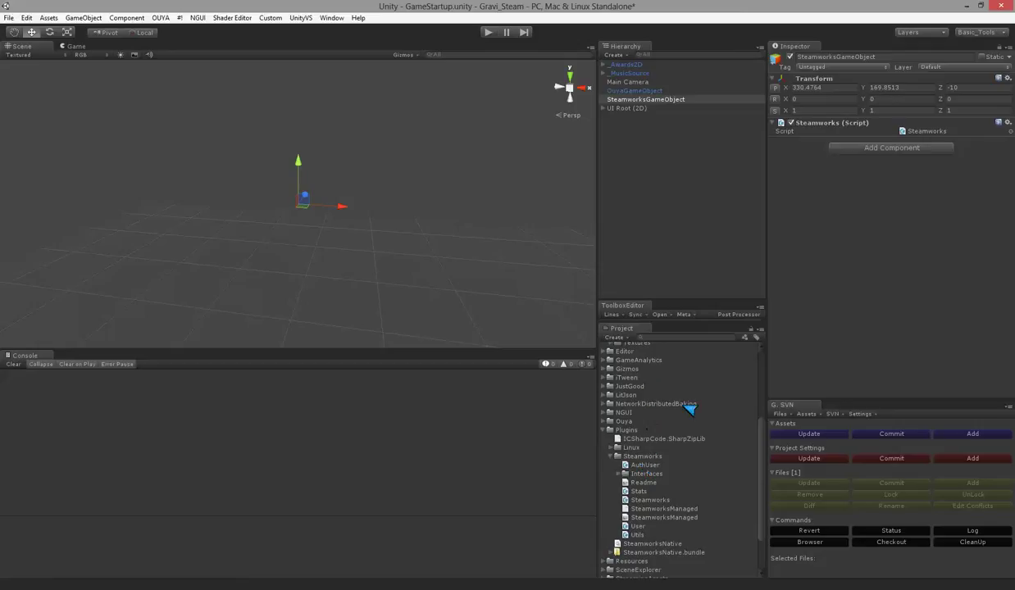
left_click(607, 429)
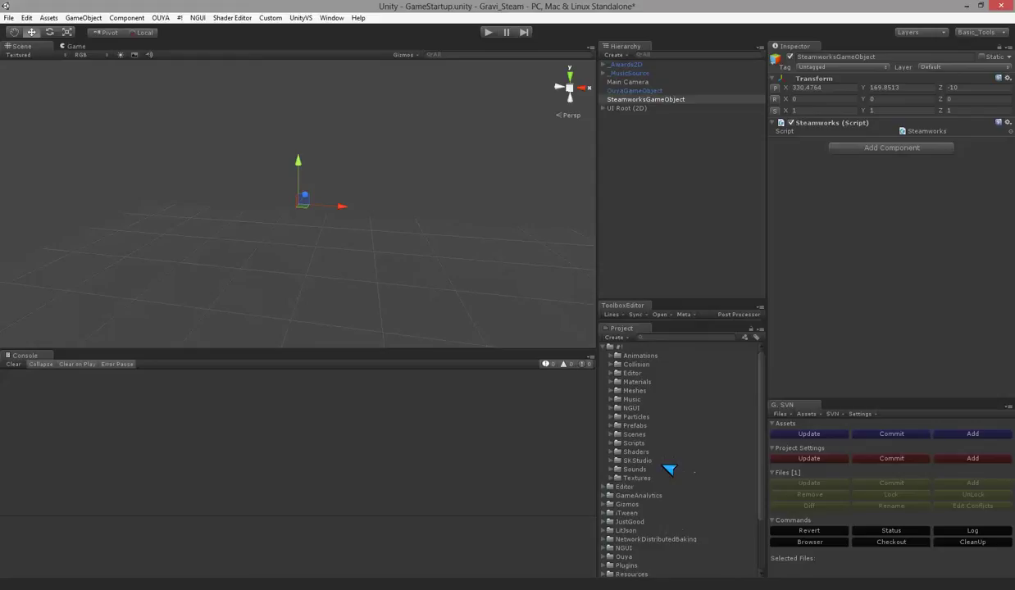
scroll(655, 518, "down", 3)
scroll(655, 519, "down", 1)
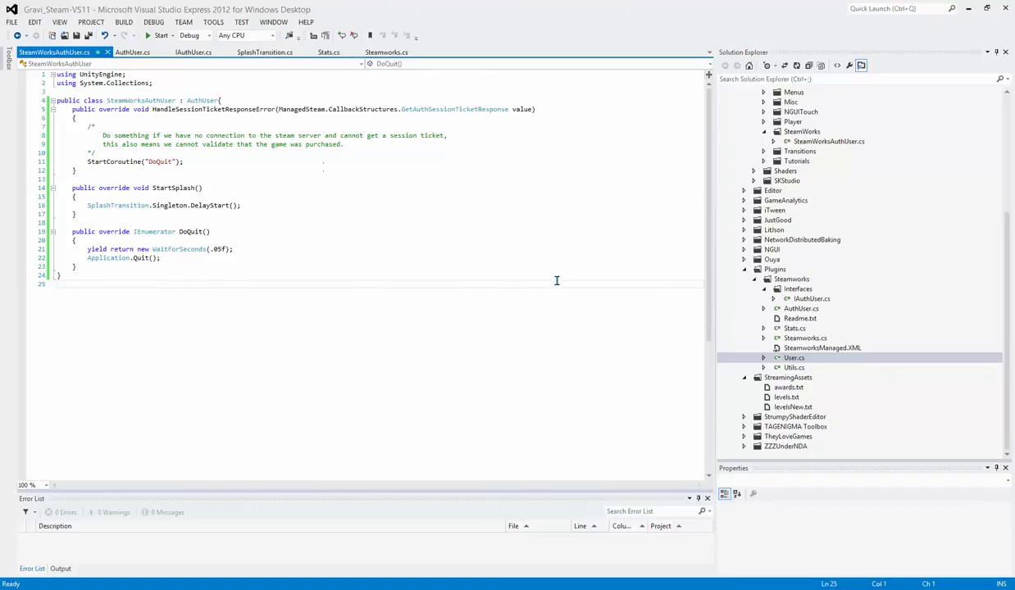
Open the Steamworks plugin's AuthUser.cs from Solution Explorer and scroll through its Start code.
left_click(750, 273)
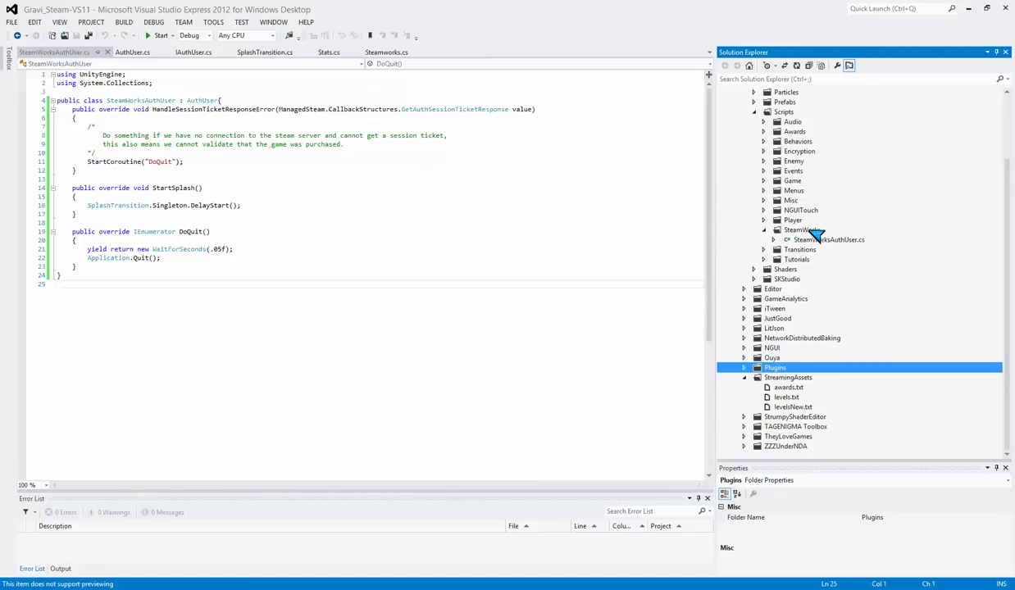
left_click(746, 368)
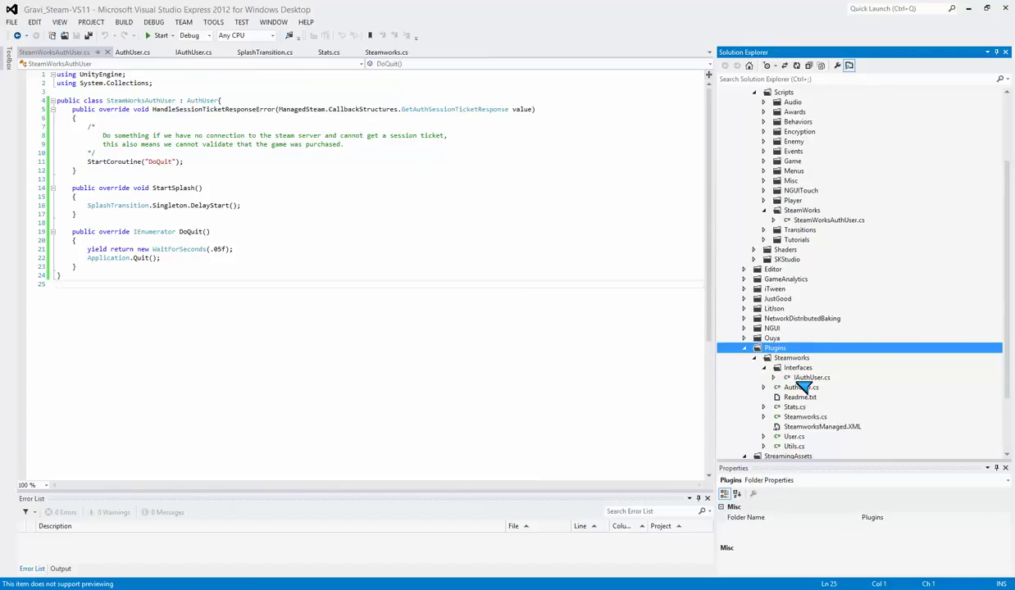
double_click(801, 388)
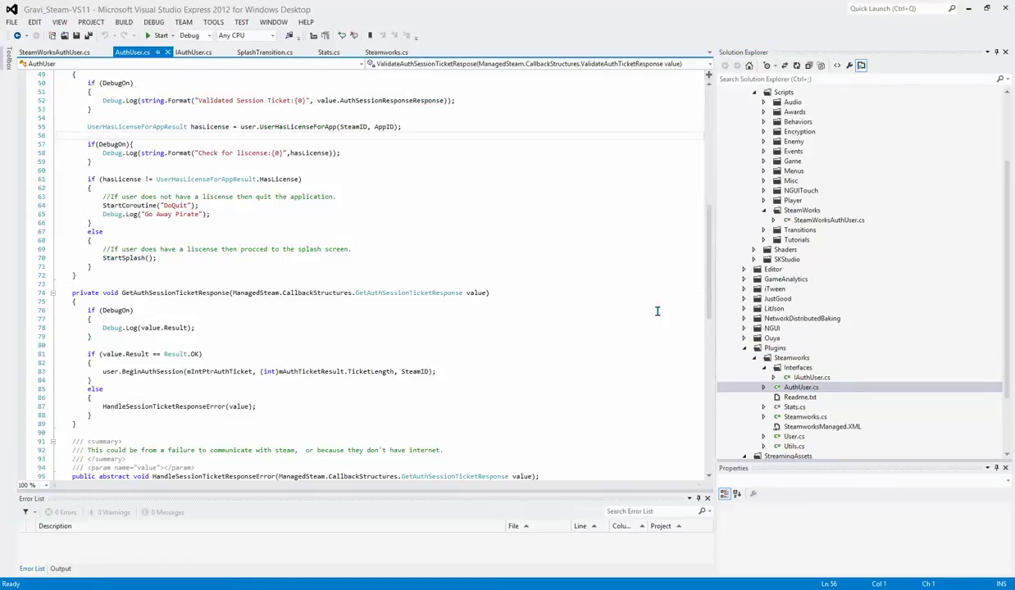
left_click(282, 109)
scroll(274, 176, "up", 15)
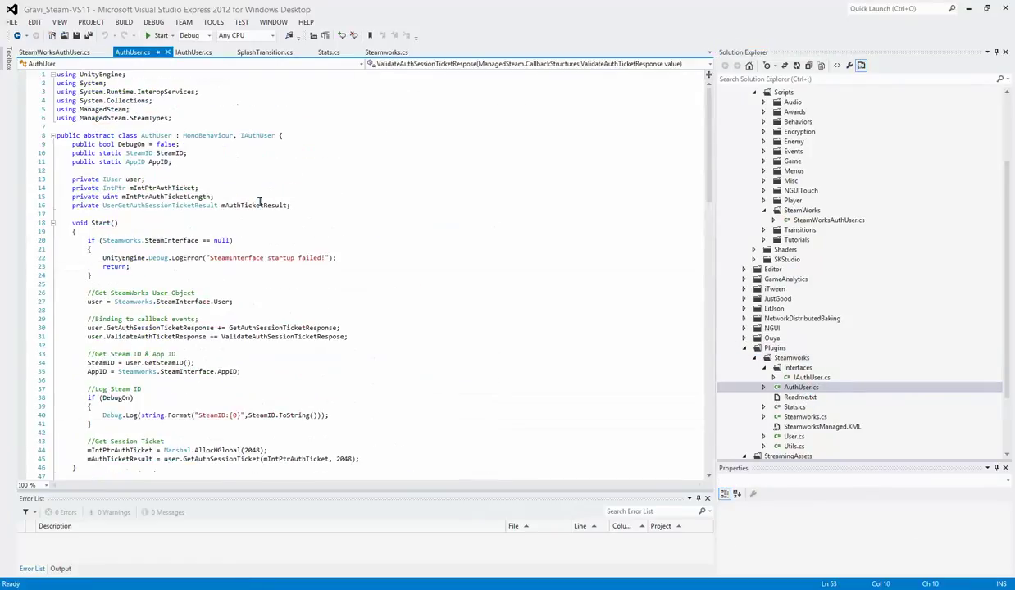
scroll(205, 226, "down", 1)
scroll(205, 226, "down", 2)
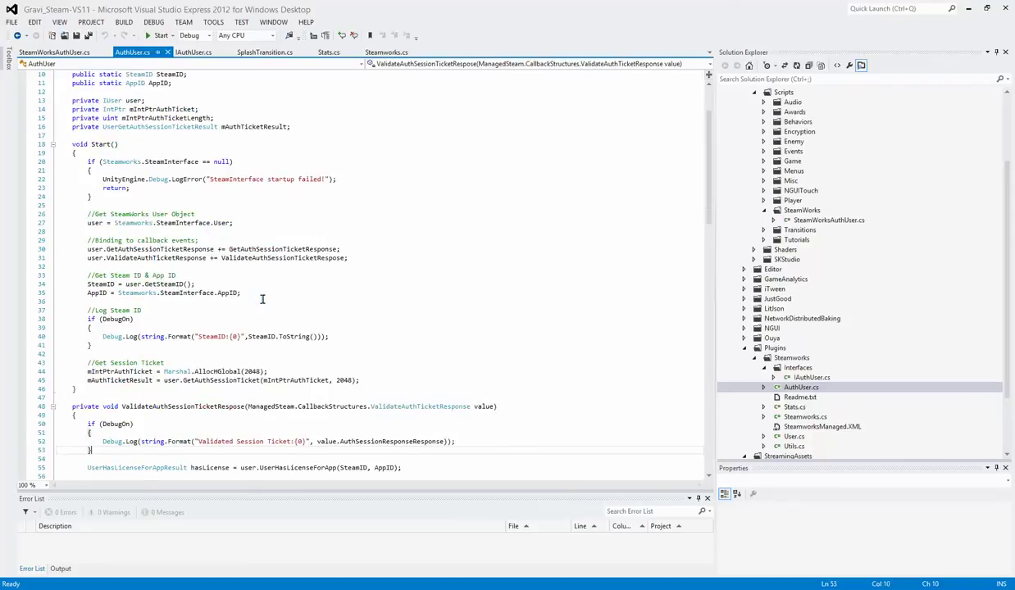
scroll(262, 299, "down", 1)
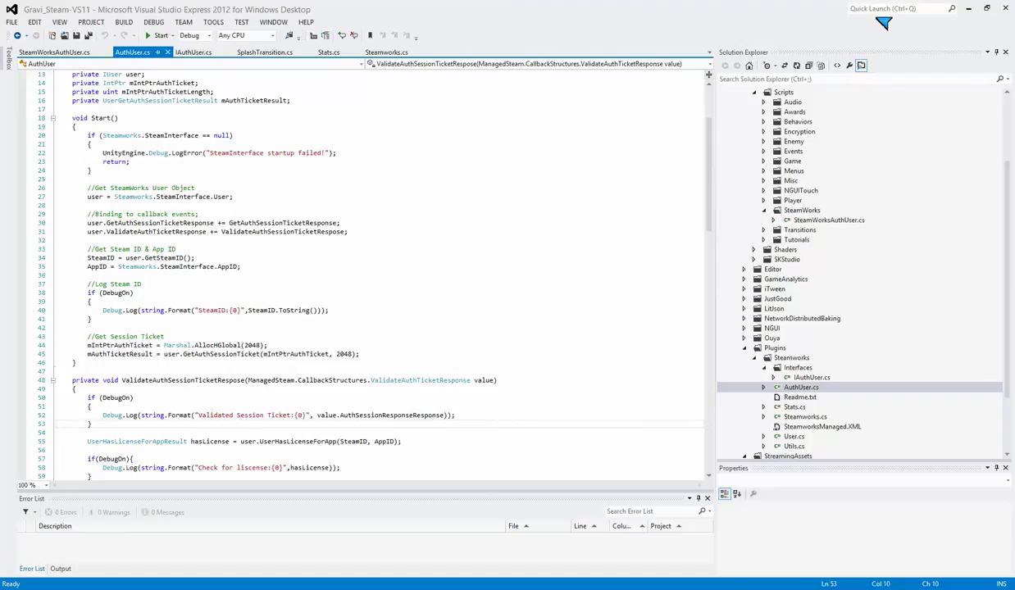
left_click_drag(854, 22, 529, 8)
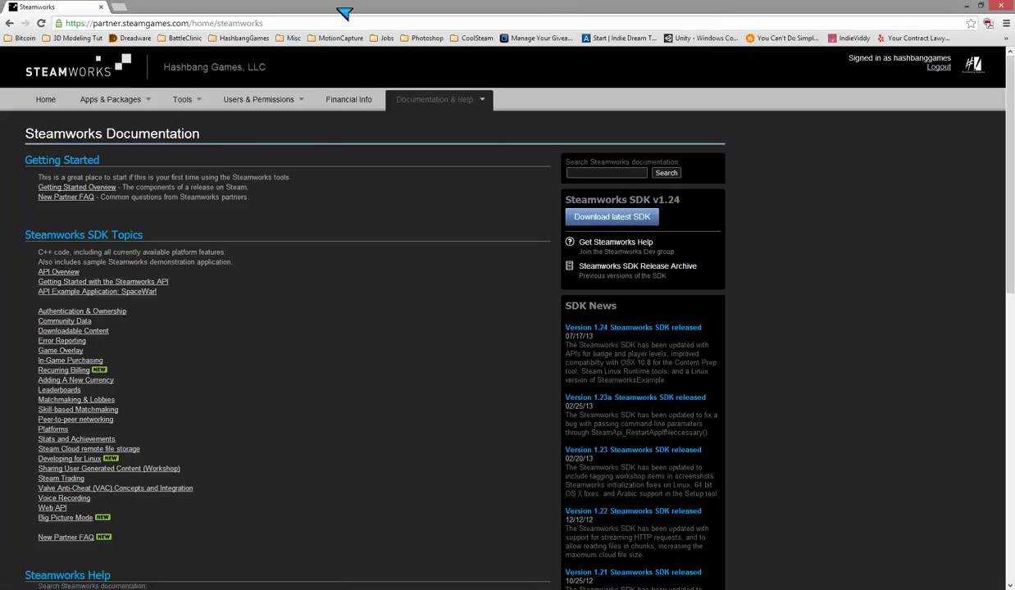
Drag the Chrome Steamworks Documentation window aside so the AuthUser.cs code is visible.
left_click_drag(341, 18, 1013, 17)
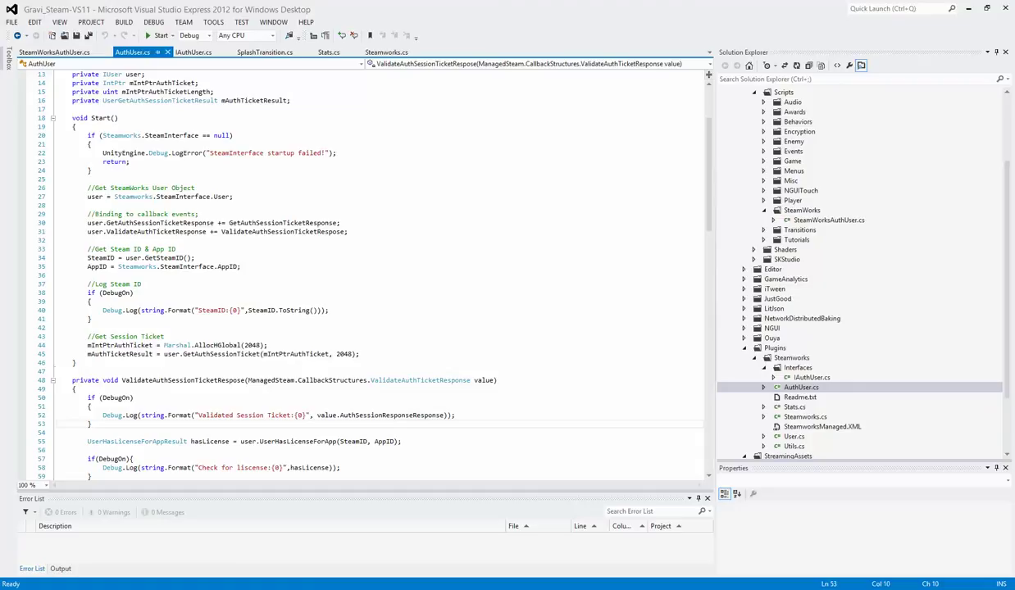
Review the session-ticket callback bindings in AuthUser.cs's Start method.
left_click(130, 220)
mouse_move(154, 230)
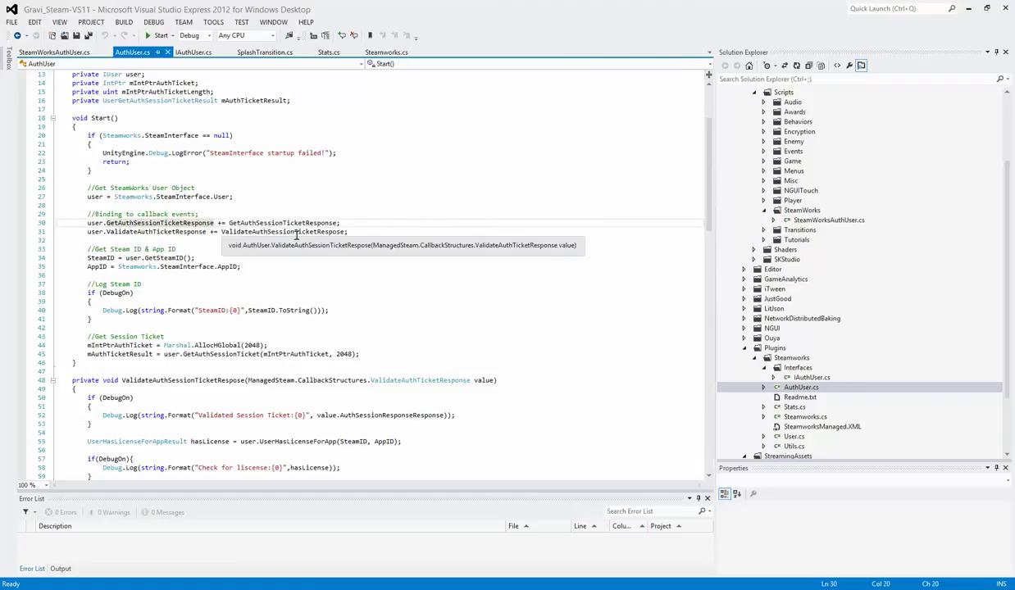
left_click(312, 267)
scroll(294, 297, "down", 6)
scroll(294, 297, "down", 5)
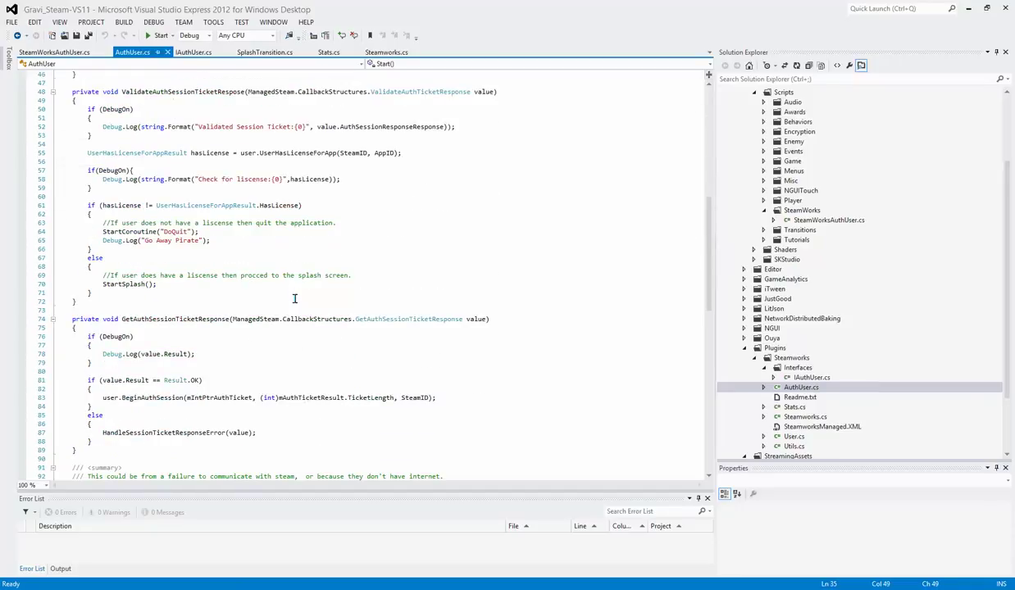
scroll(294, 299, "down", 4)
scroll(294, 298, "down", 1)
scroll(295, 298, "down", 3)
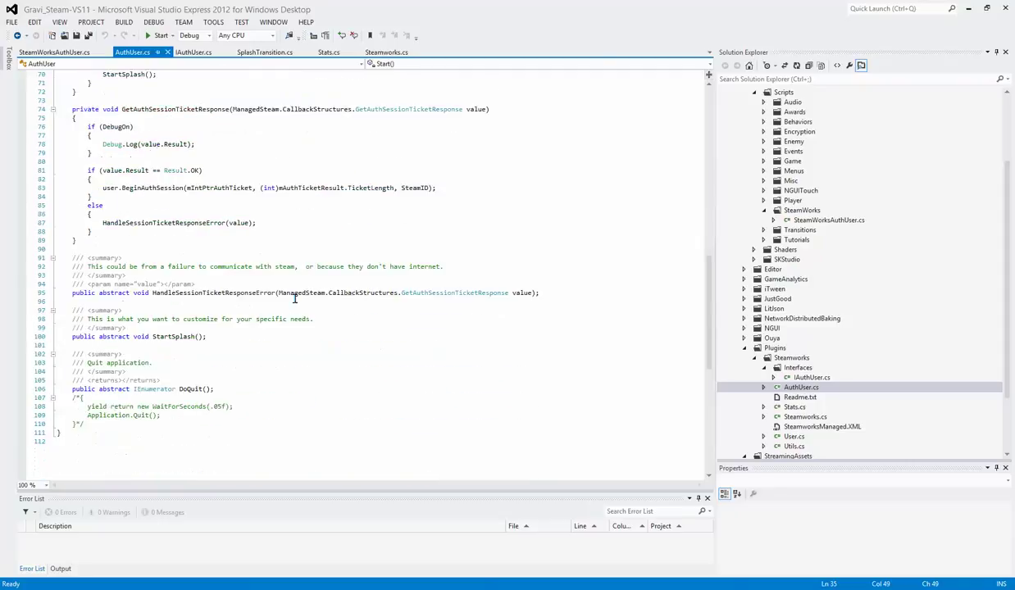
scroll(262, 245, "up", 7)
scroll(259, 268, "up", 8)
scroll(207, 328, "down", 6)
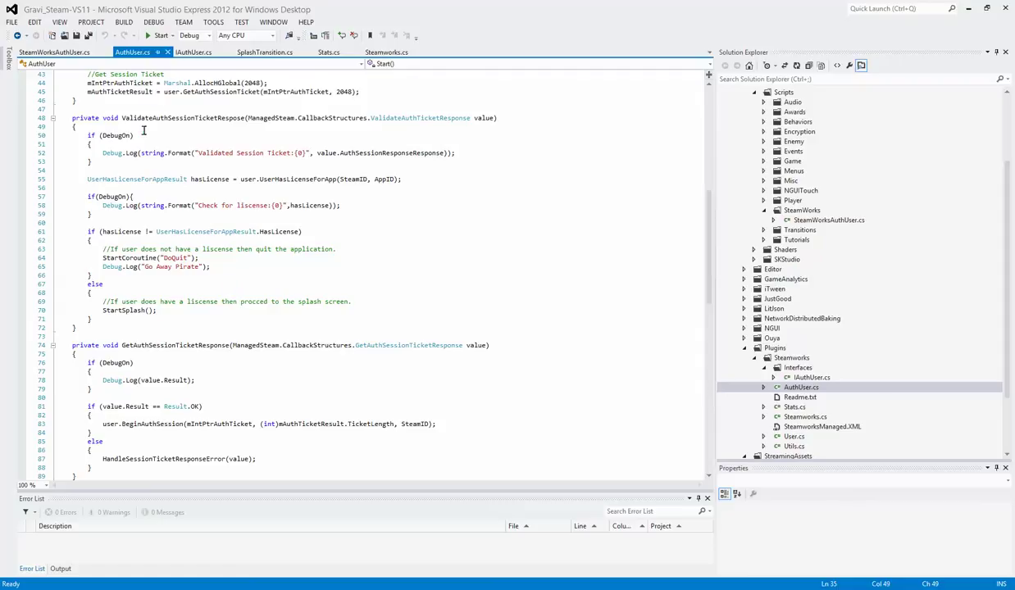
scroll(235, 341, "down", 5)
scroll(222, 393, "down", 1)
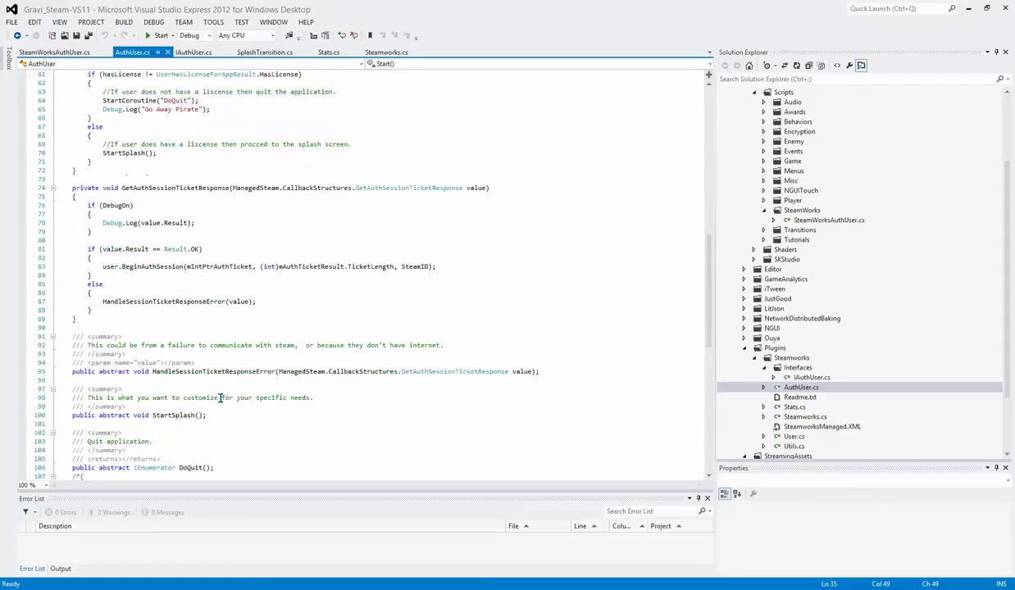
scroll(287, 373, "down", 4)
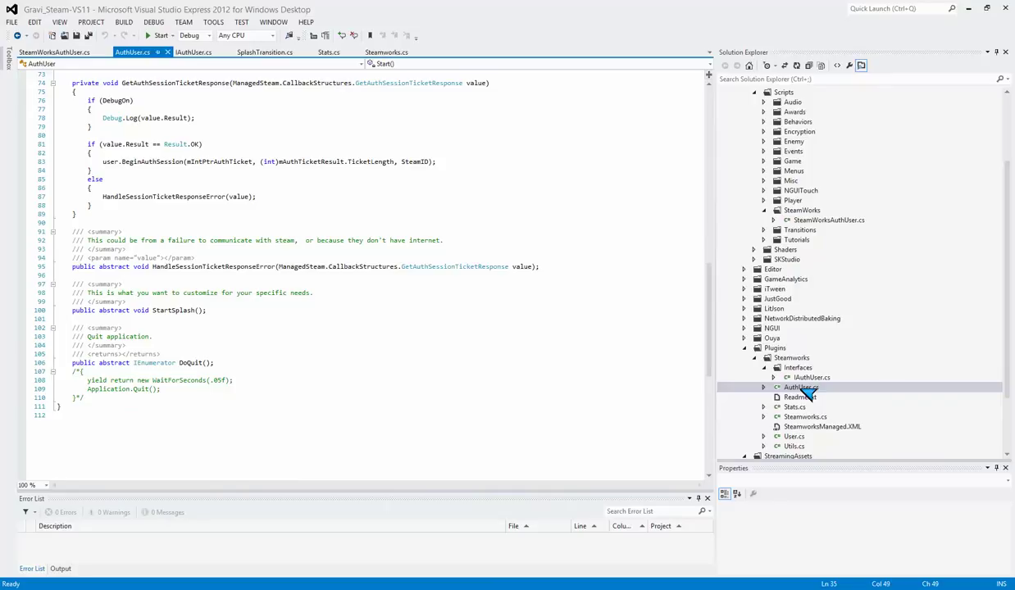
Open IAuthUser.cs and highlight StartSplash, DoQuit and HandleSessionTicketResponseError, then return to Unity.
left_click(783, 367, "shift")
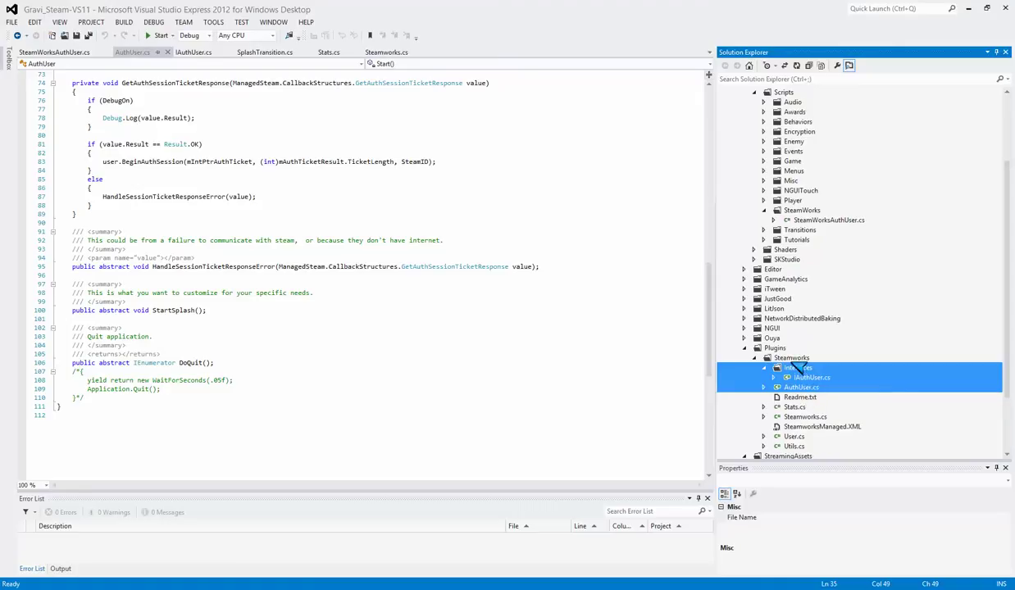
left_click(775, 368)
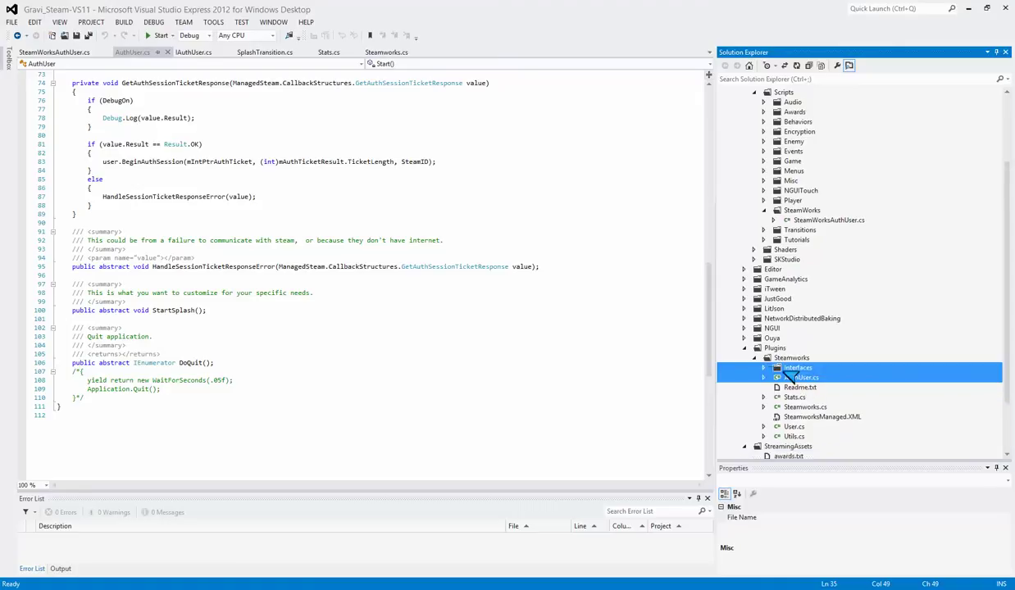
left_click(799, 387, "ctrl")
double_click(807, 378)
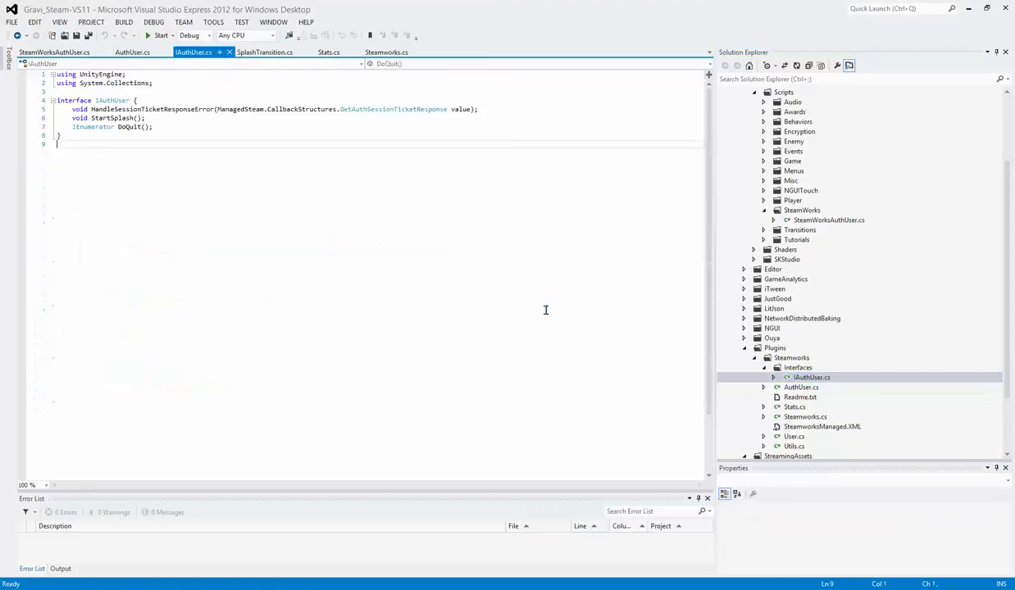
left_click(128, 109)
left_click(123, 118)
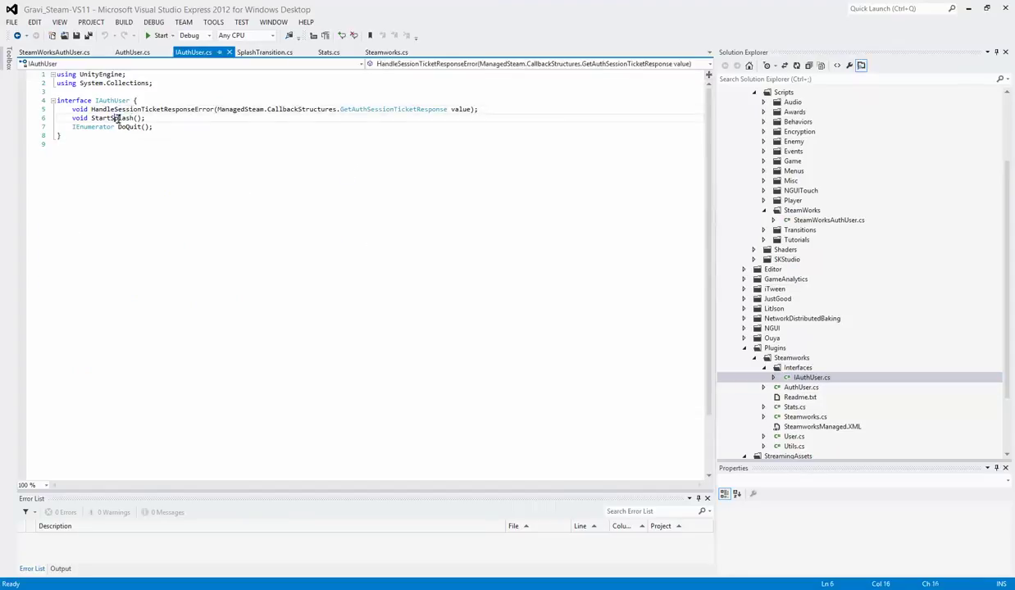
double_click(123, 118)
double_click(130, 127)
double_click(147, 109)
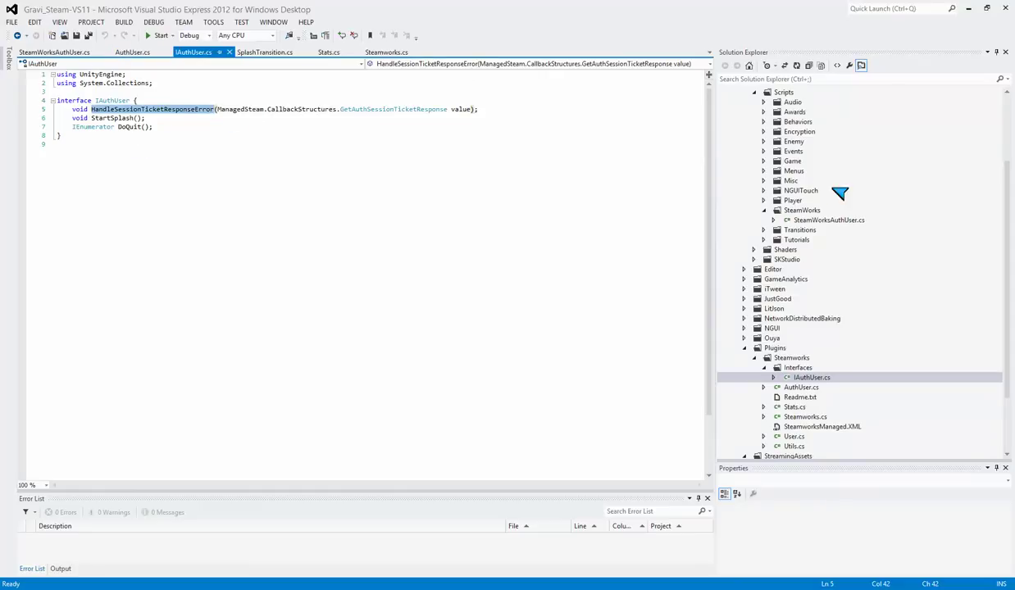
left_click(792, 210)
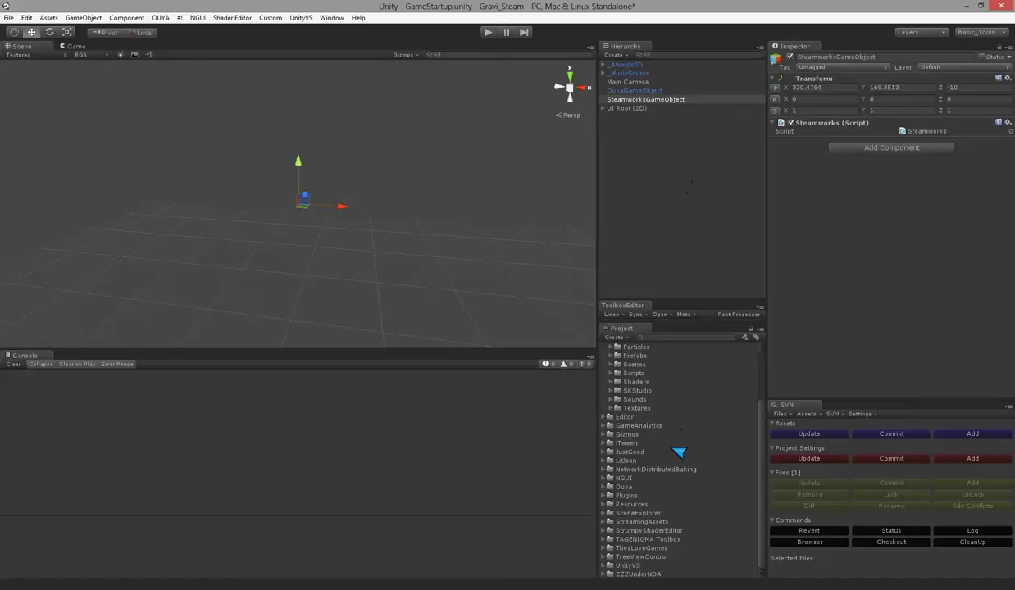
Expand Assets Scripts > SteamWorks to locate the SteamWorksAuthUser script.
left_click(638, 390)
scroll(651, 396, "up", 3)
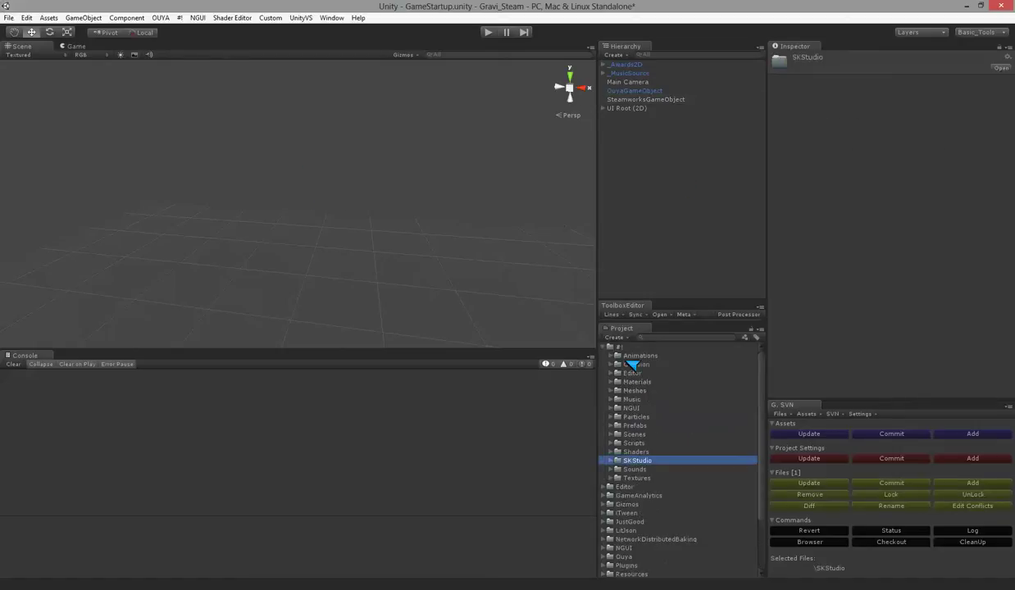
left_click(612, 443)
scroll(654, 483, "down", 5)
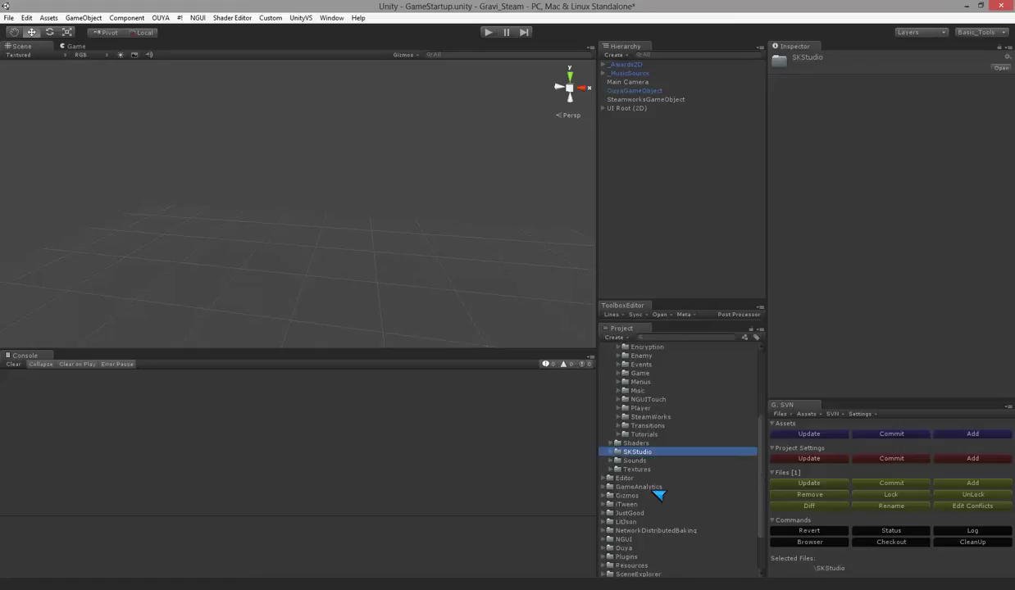
left_click(621, 417)
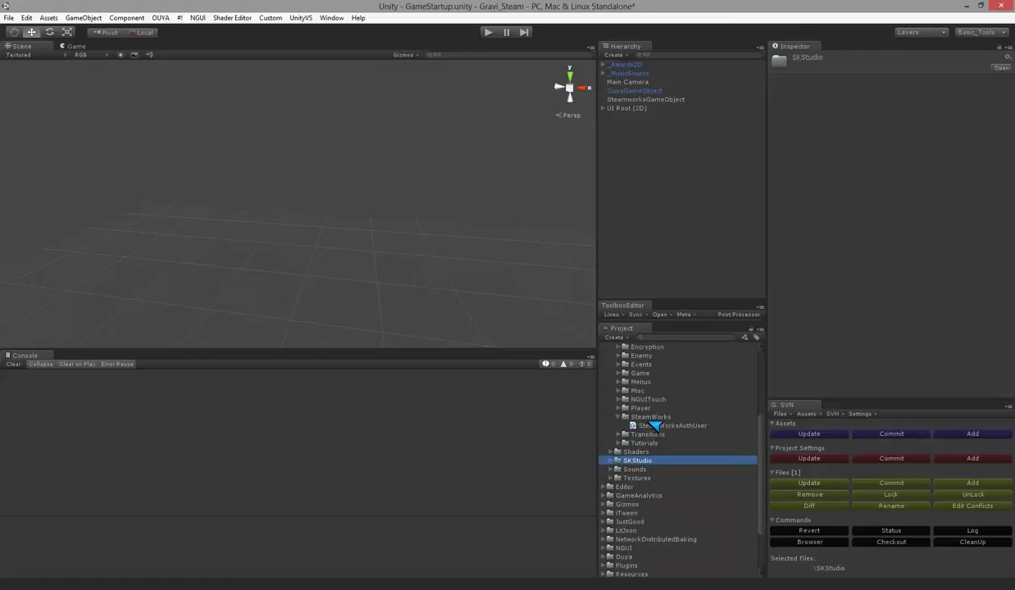
left_click(653, 425)
Create a C# script named SteamWorksAuthUsers_Demo in SteamWorks and open the project in Visual Studio.
right_click(653, 425)
left_click(641, 417)
right_click(636, 416)
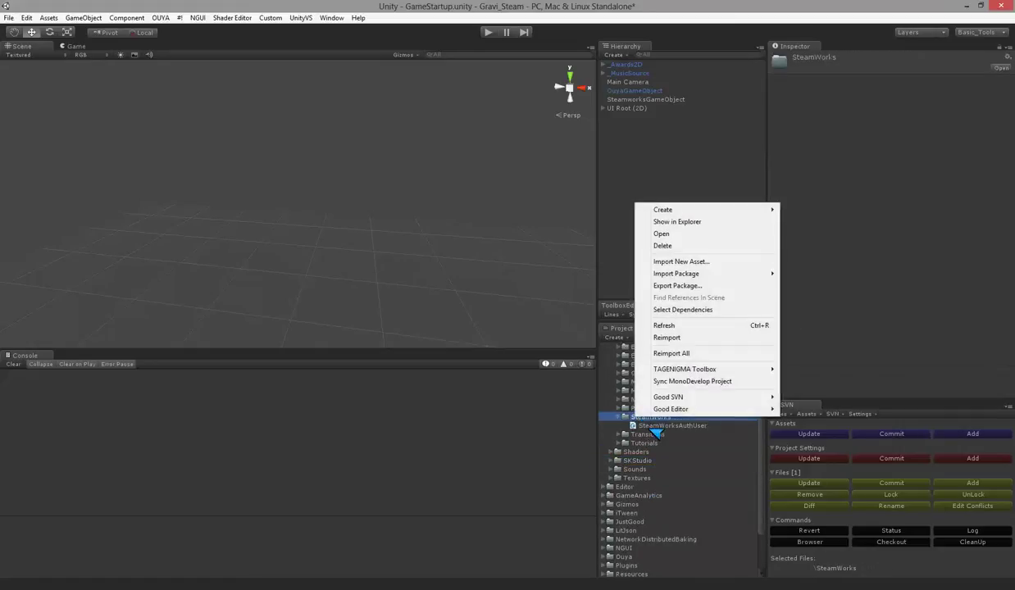
mouse_move(712, 211)
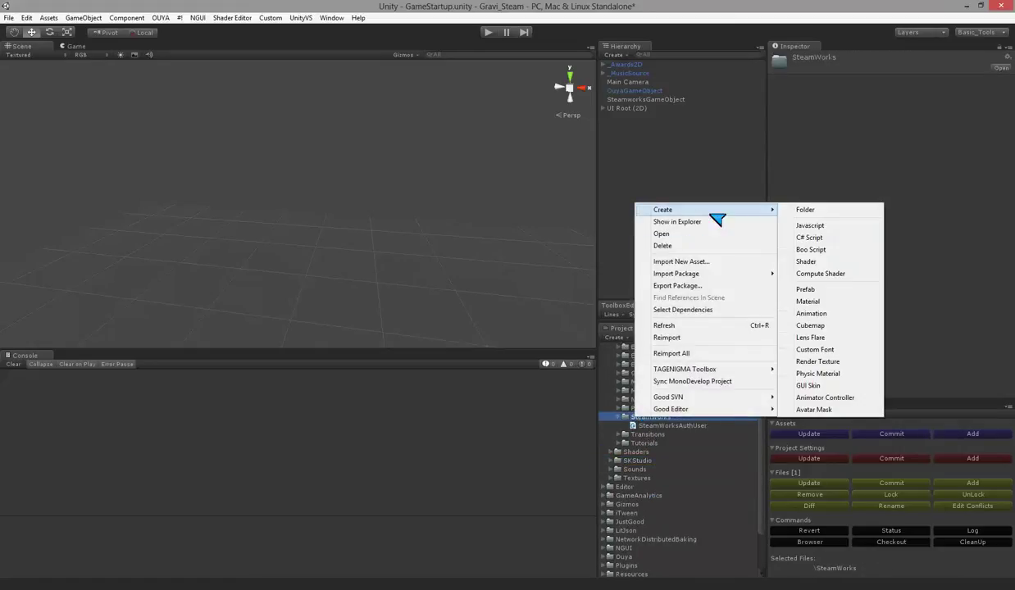
left_click(812, 238)
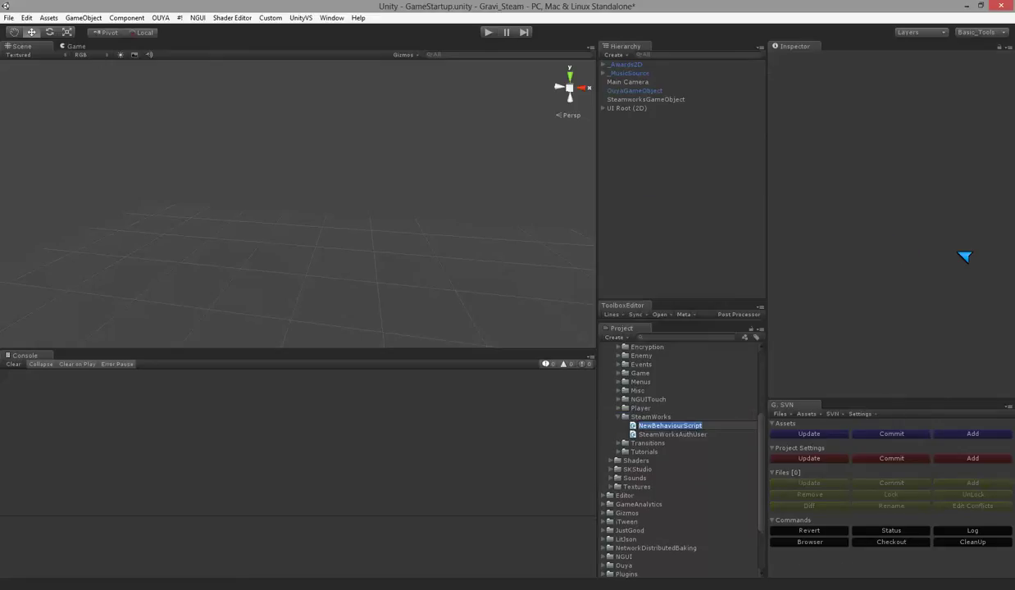
type("SteamWorksA")
type("uthUsers_D")
type("emo")
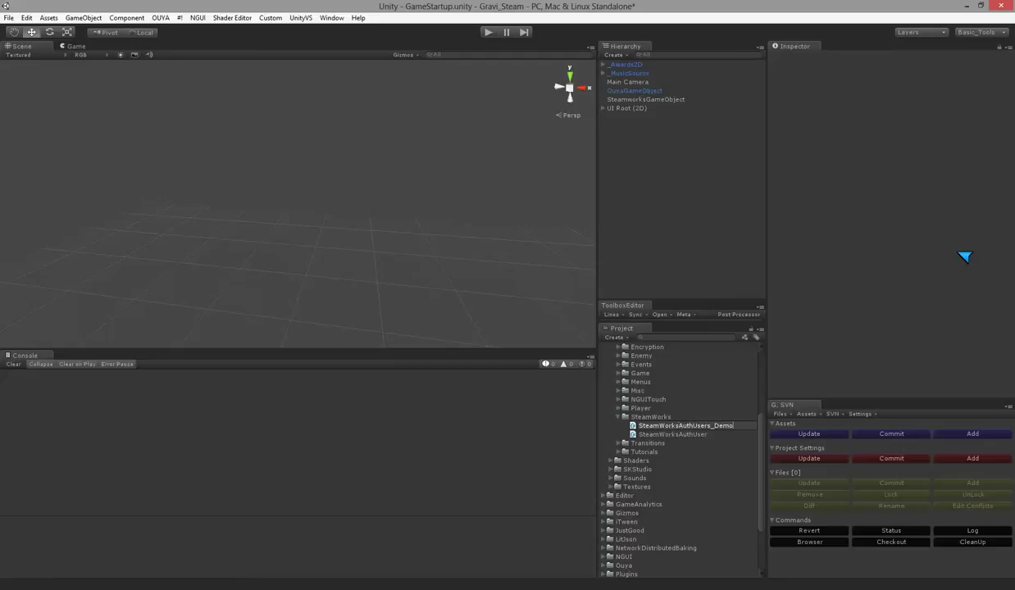
key("Return")
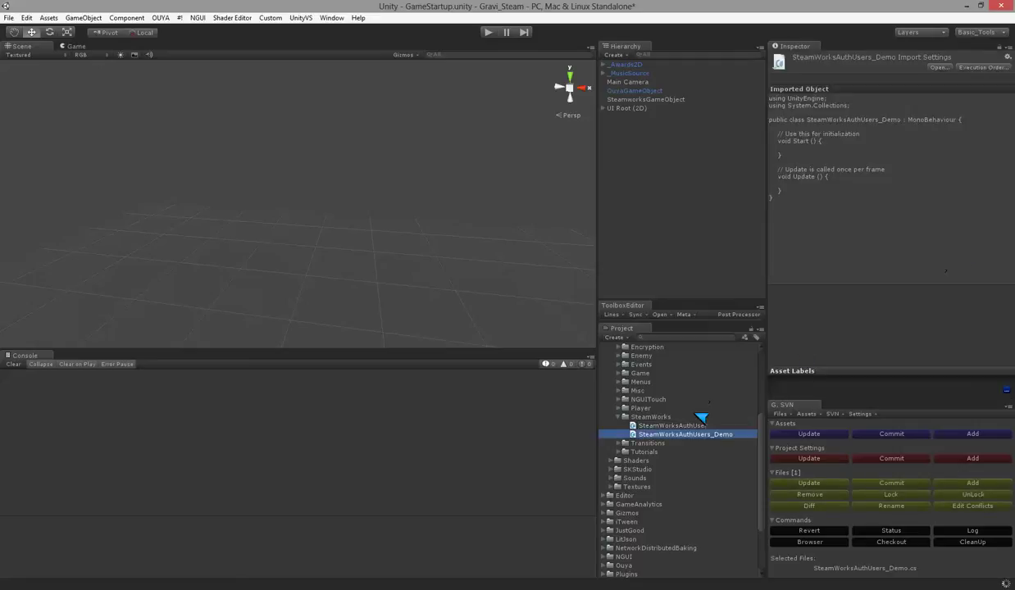
left_click(656, 315)
left_click(627, 328)
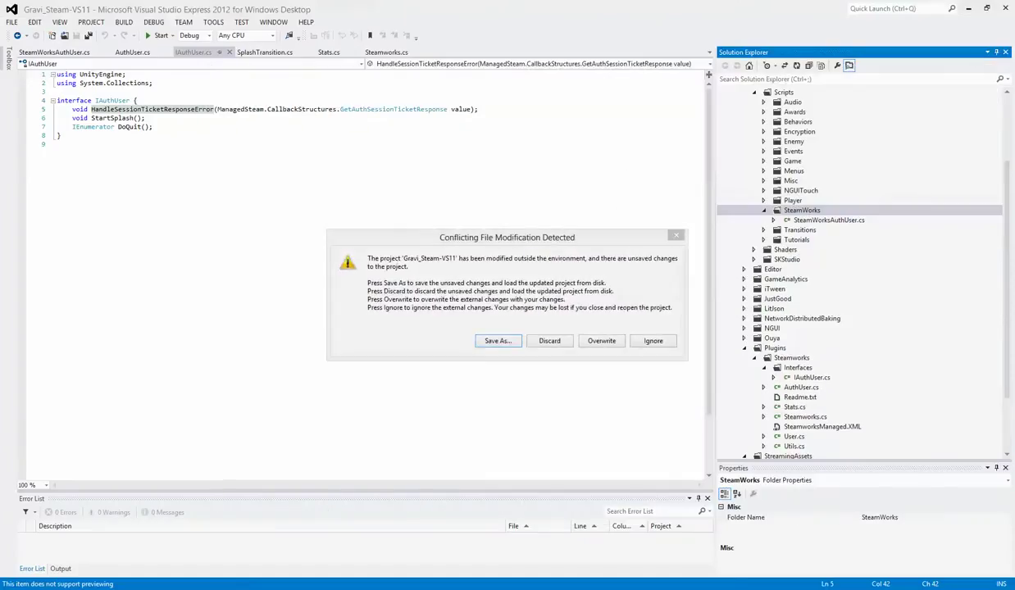
Discard the project conflict, close all open documents, and open SteamWorksAuthUsers_Demo.cs.
left_click(549, 341)
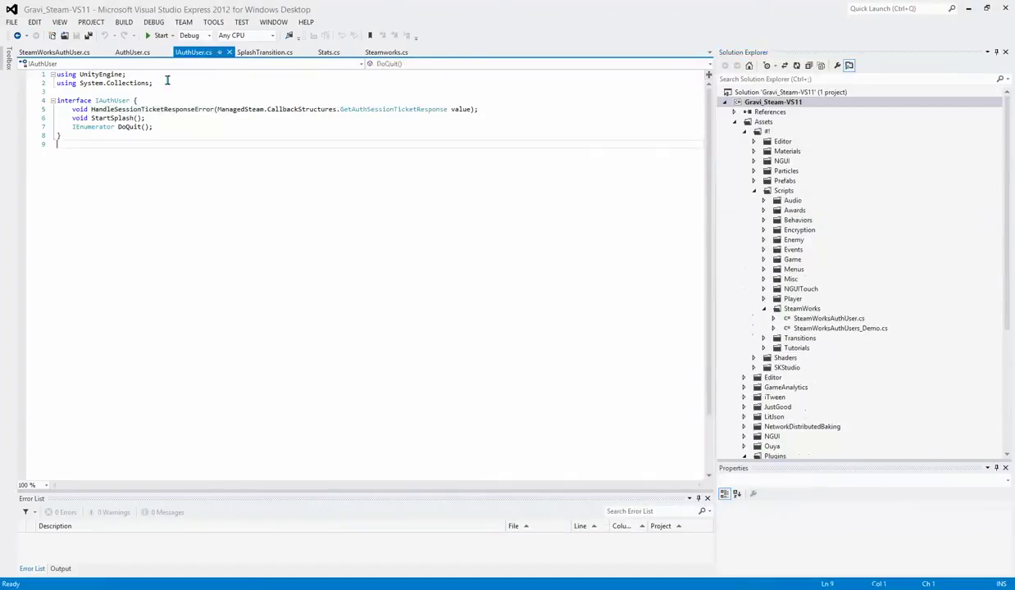
right_click(193, 53)
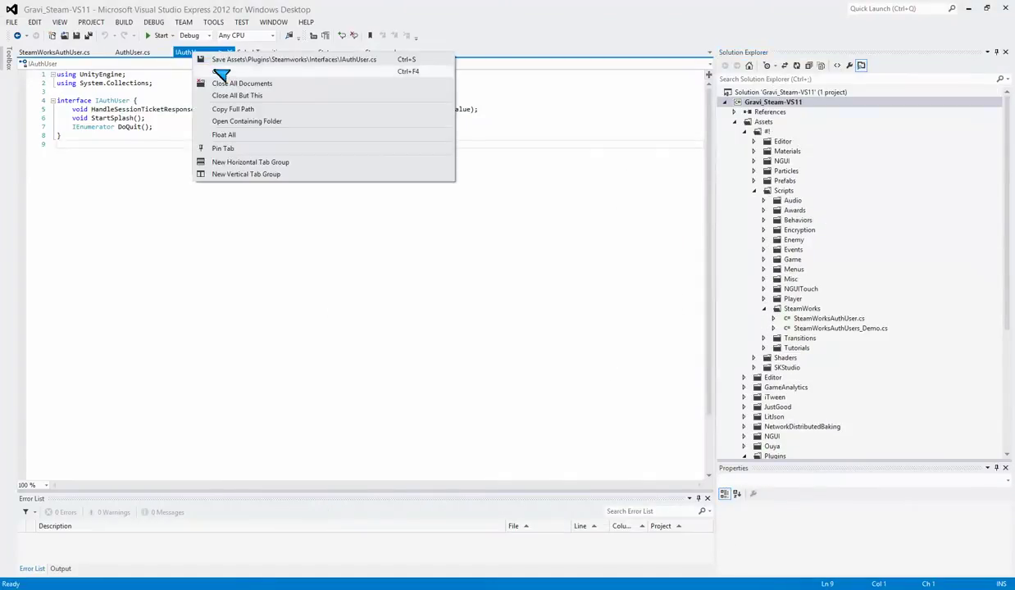
left_click(264, 85)
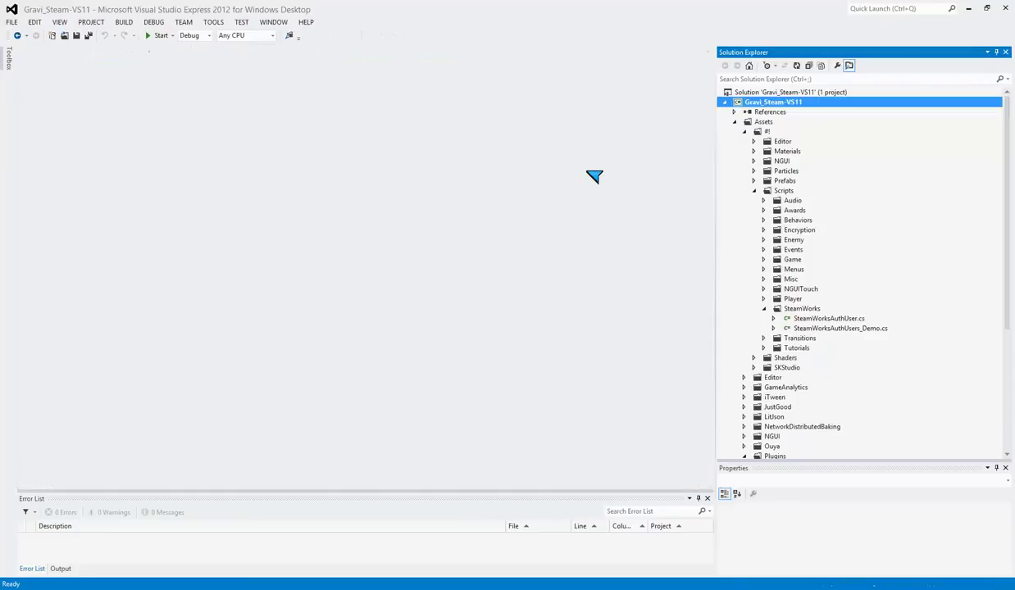
double_click(860, 329)
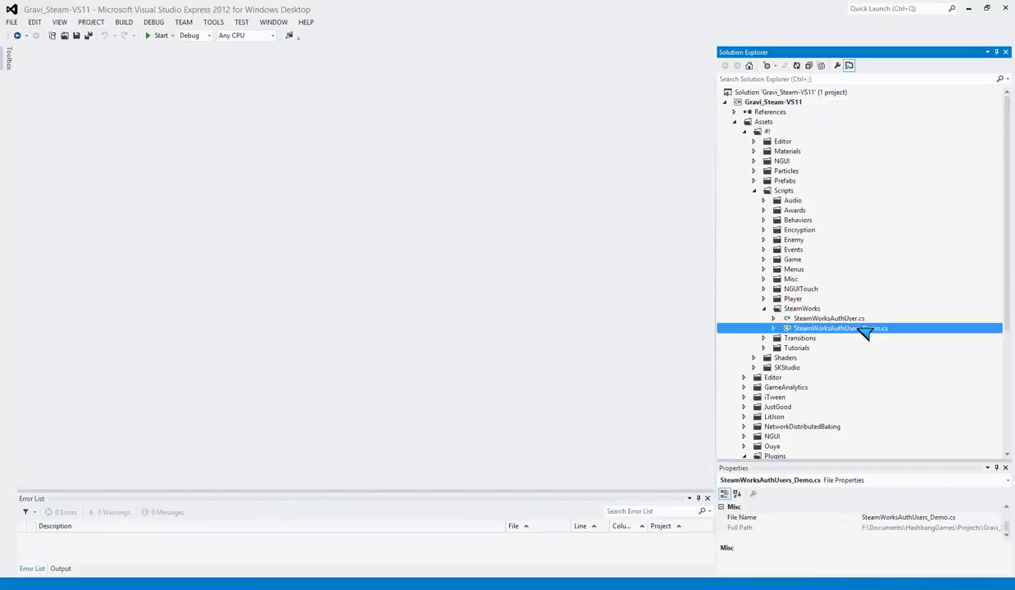
Delete the Start and Update methods and change the base class from MonoBehaviour to AuthUser.
left_click(163, 208)
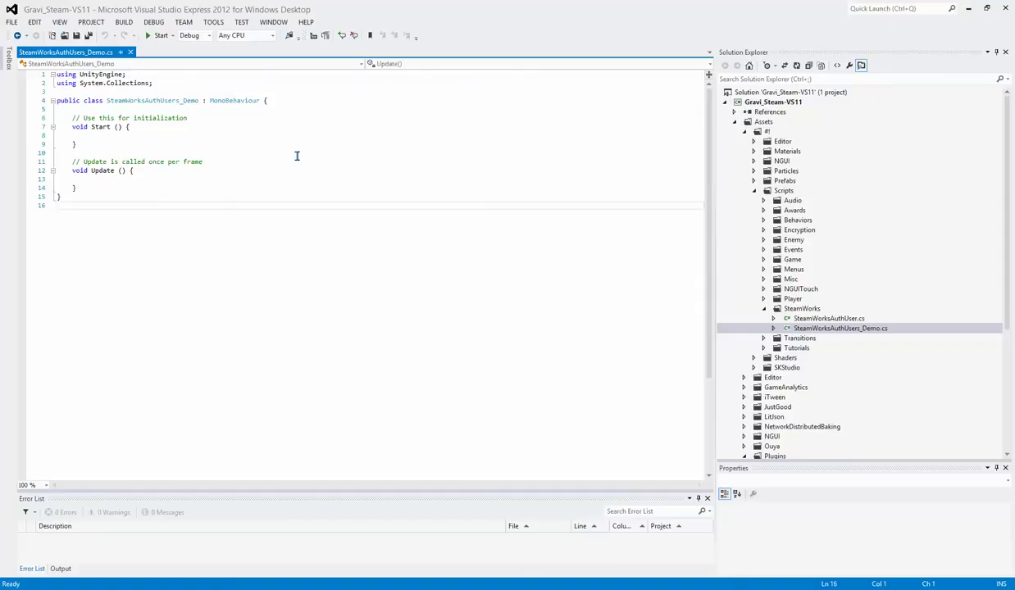
key("shift+Up")
key("shift+Up")
key("shift+Up")
key("shift+Up")
key("shift+Up")
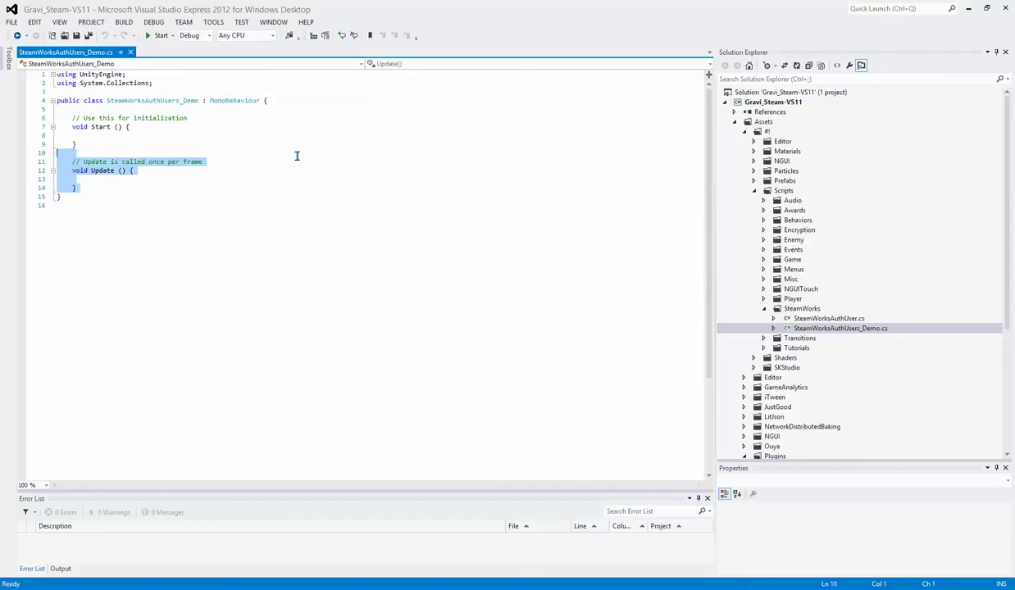
key("shift+Up")
key("shift+Up")
key("shift+Up")
key("BackSpace")
key("BackSpace")
key("Up")
key("Up")
key("ctrl+Right")
key("ctrl+Right")
key("ctrl+shift+Right")
key("ctrl+shift+Right")
key("Delete")
type(": ")
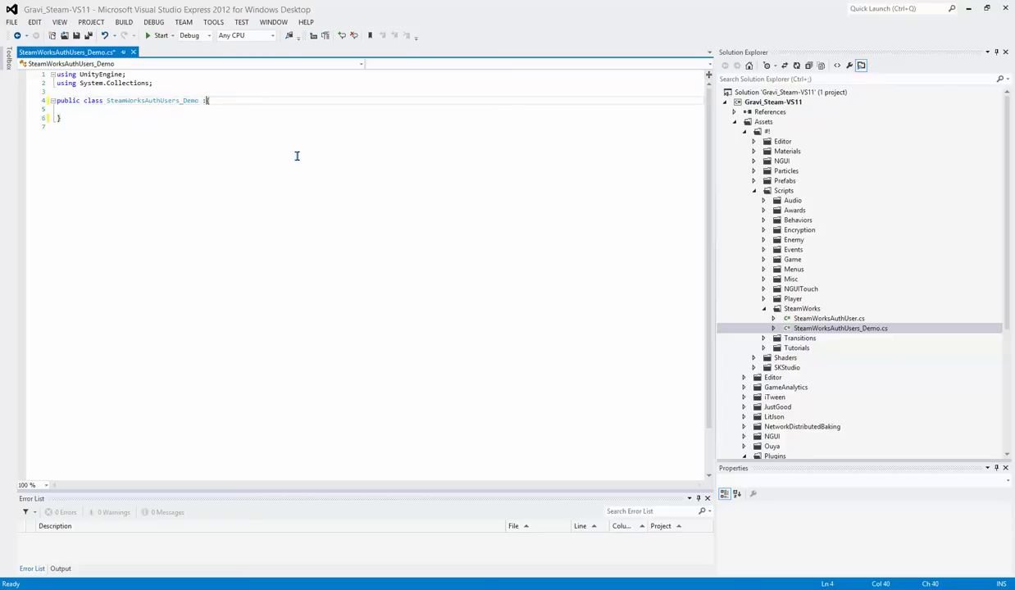
type("Auth")
key("Return")
key("Down")
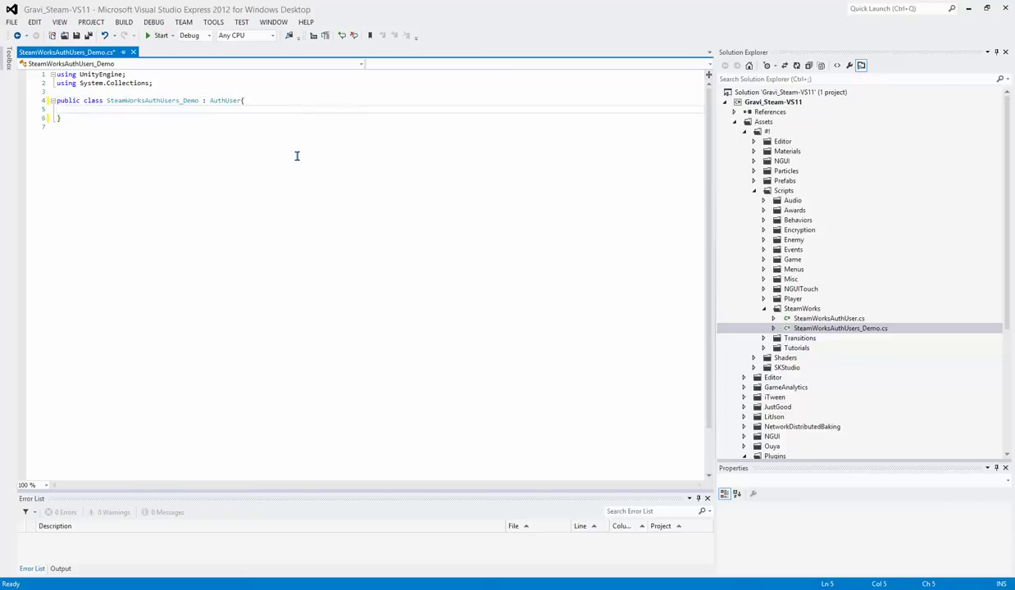
Implement AuthUser's abstract class to generate the three override stubs.
left_click(243, 143)
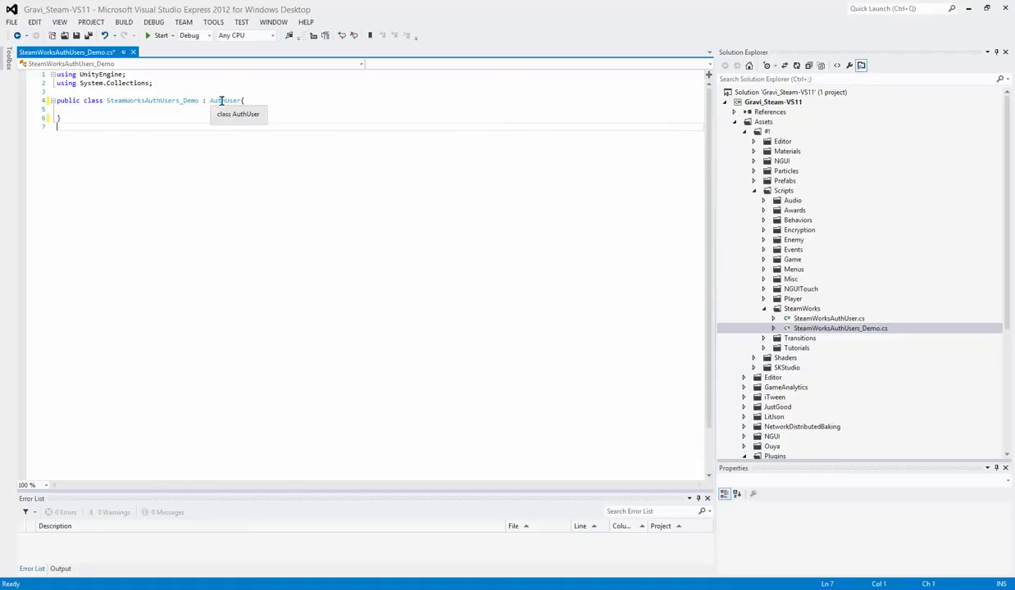
right_click(220, 100)
mouse_move(239, 109)
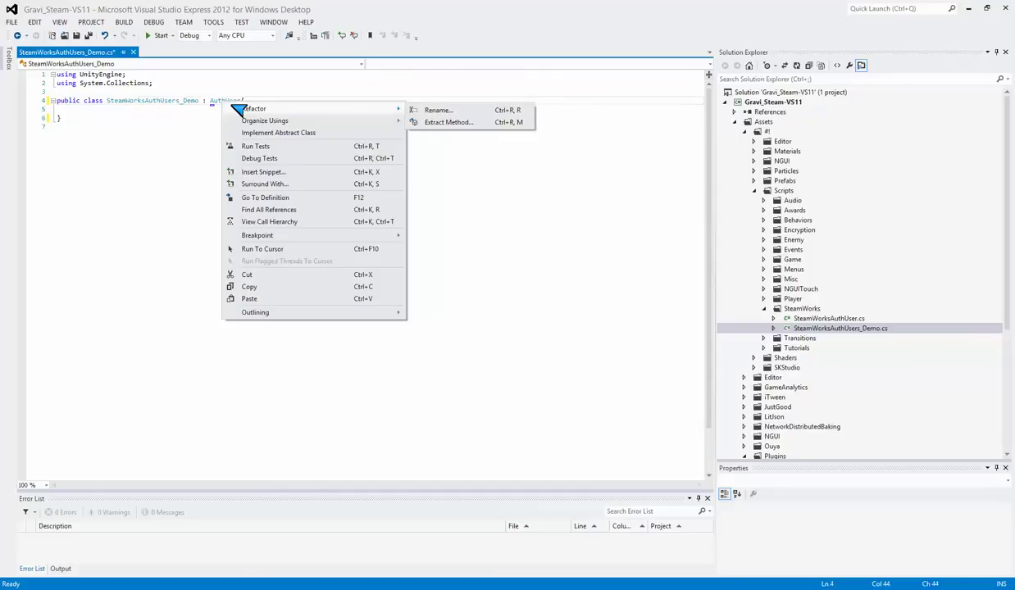
left_click(300, 134)
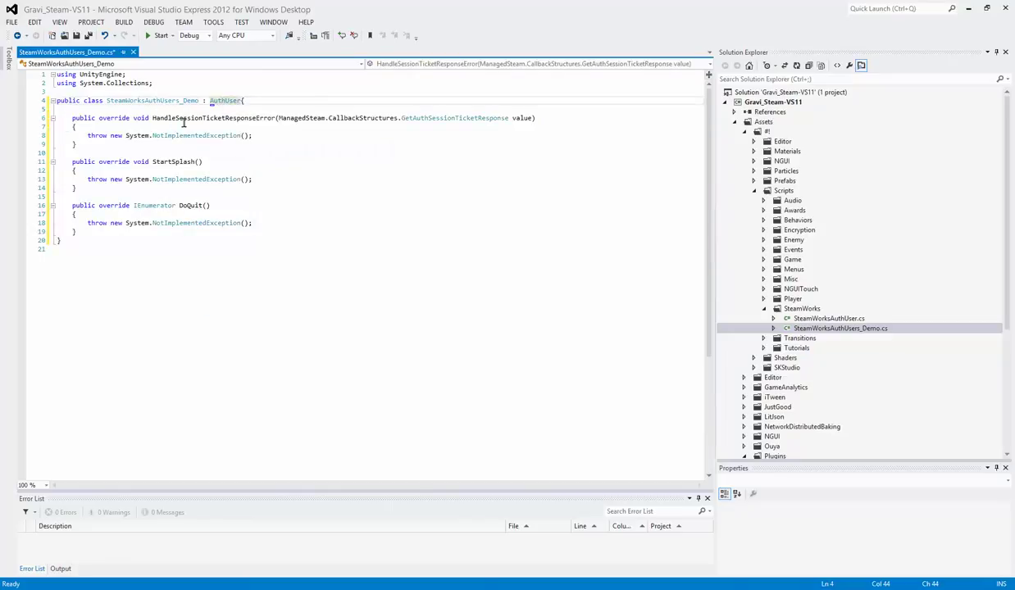
Replace StartSplash's placeholder exception with SplashTransition.Singleton.DelayStart();.
left_click(82, 135)
left_click(266, 136, "shift")
key("Left")
key("Left")
key("Left")
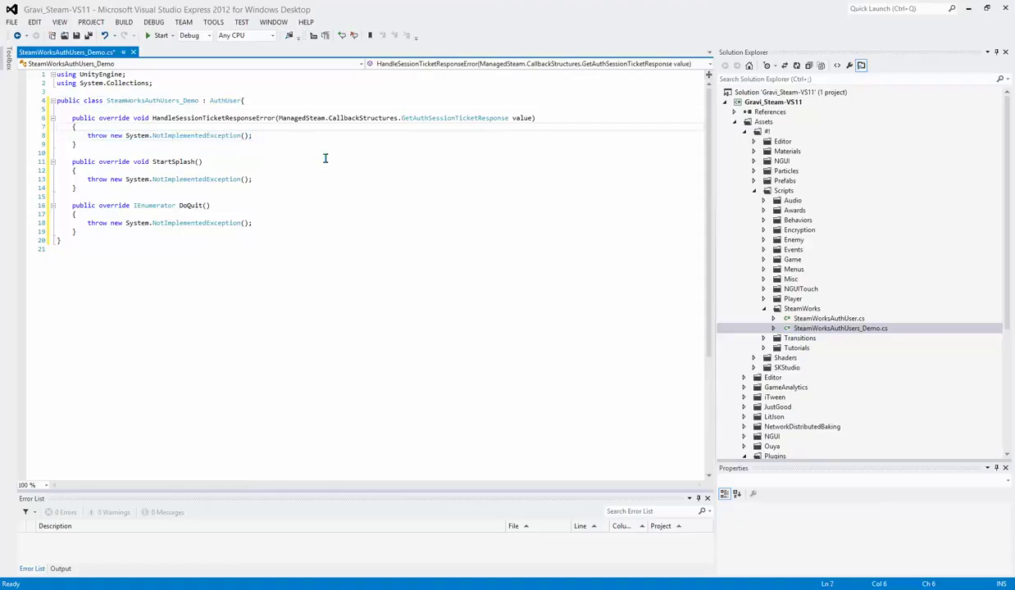
left_click(85, 177)
left_click(258, 181, "shift")
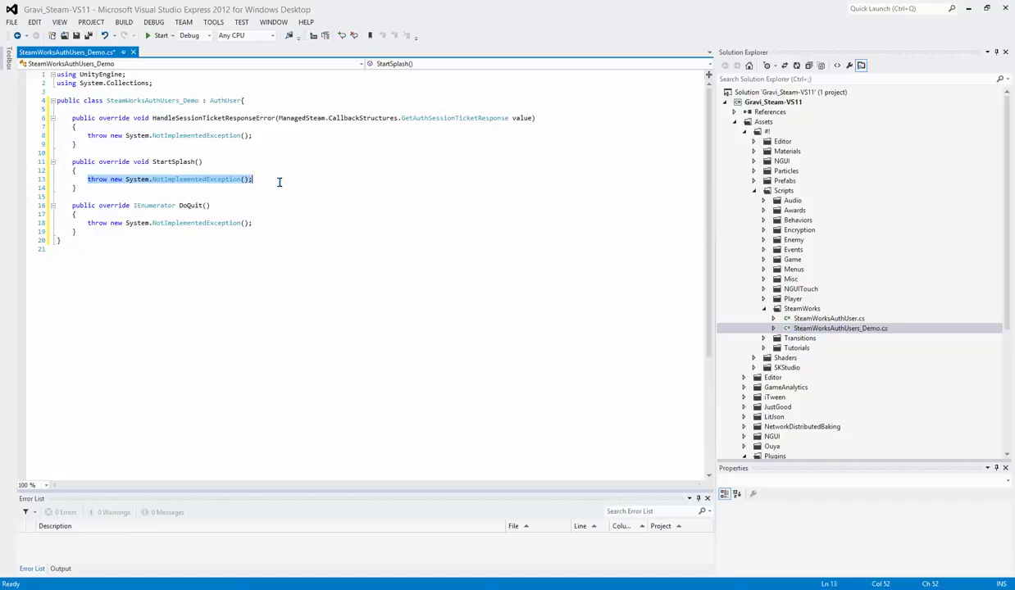
type("St")
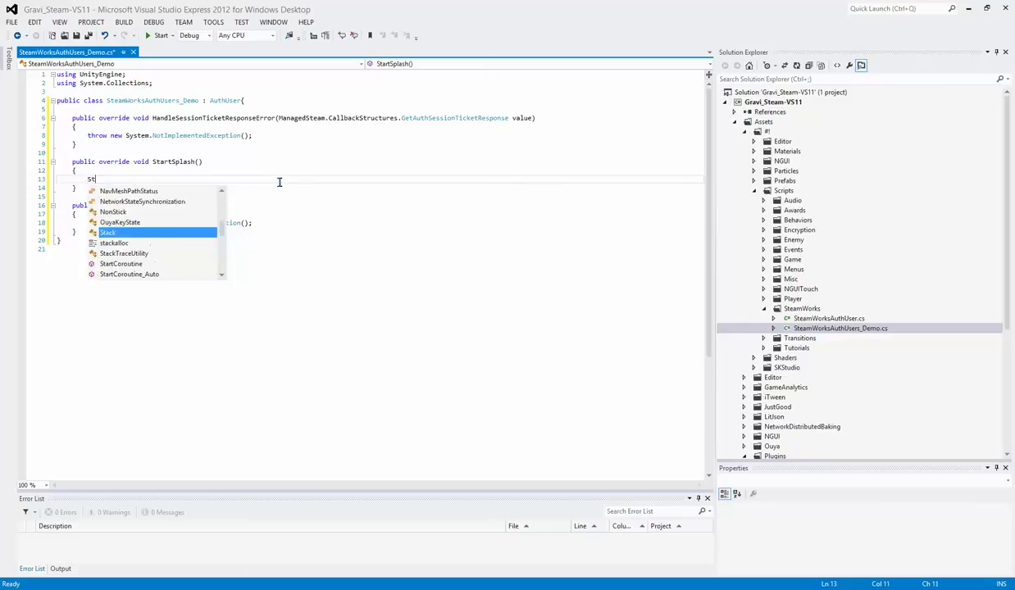
key("BackSpace")
type("S")
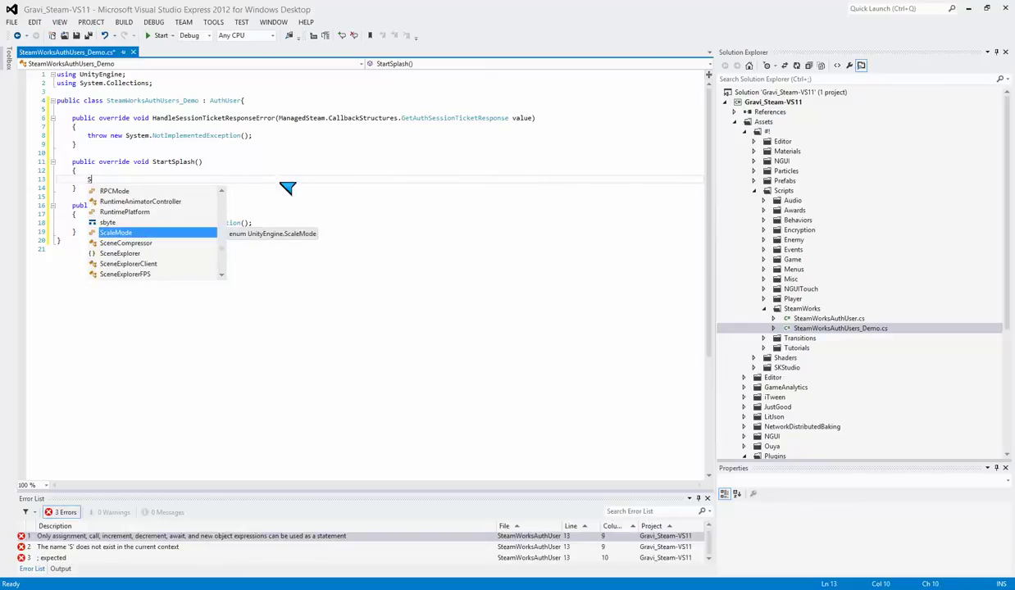
type("pl")
key("Tab")
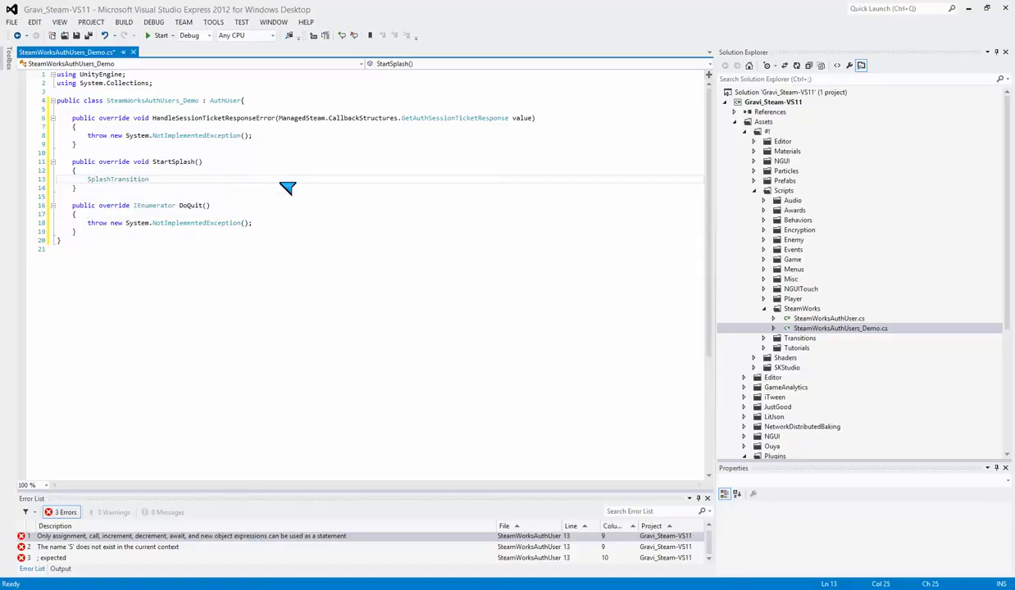
type(".")
type("();")
Delete the NotImplementedException line from DoQuit.
key("Down")
key("Down")
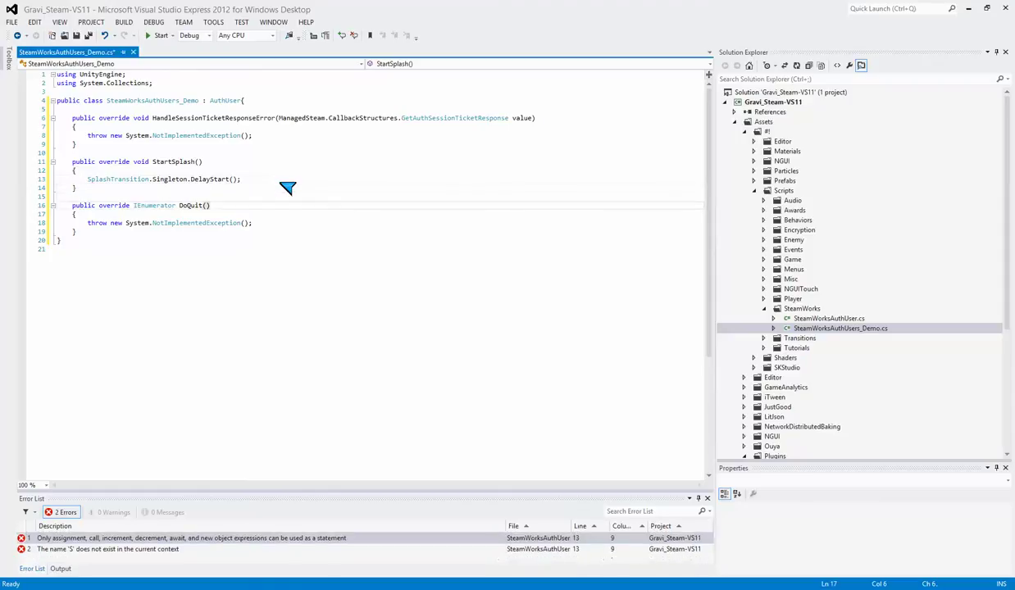
key("Down")
key("Down")
key("Down")
key("End")
key("shift+Home")
key("BackSpace")
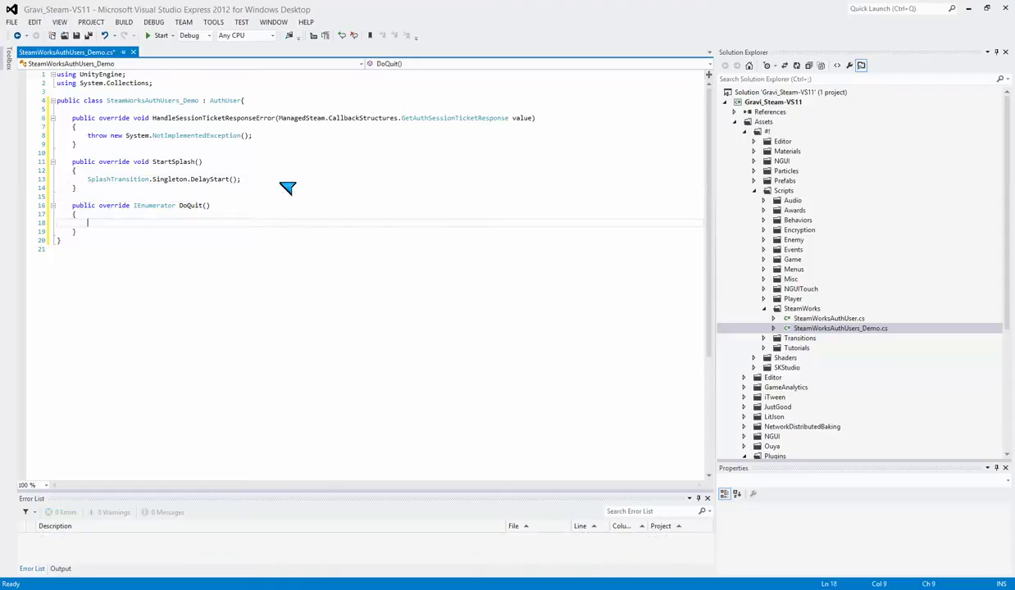
Add yield return new WaitForSeconds(.5f); to DoQuit.
type("Qu")
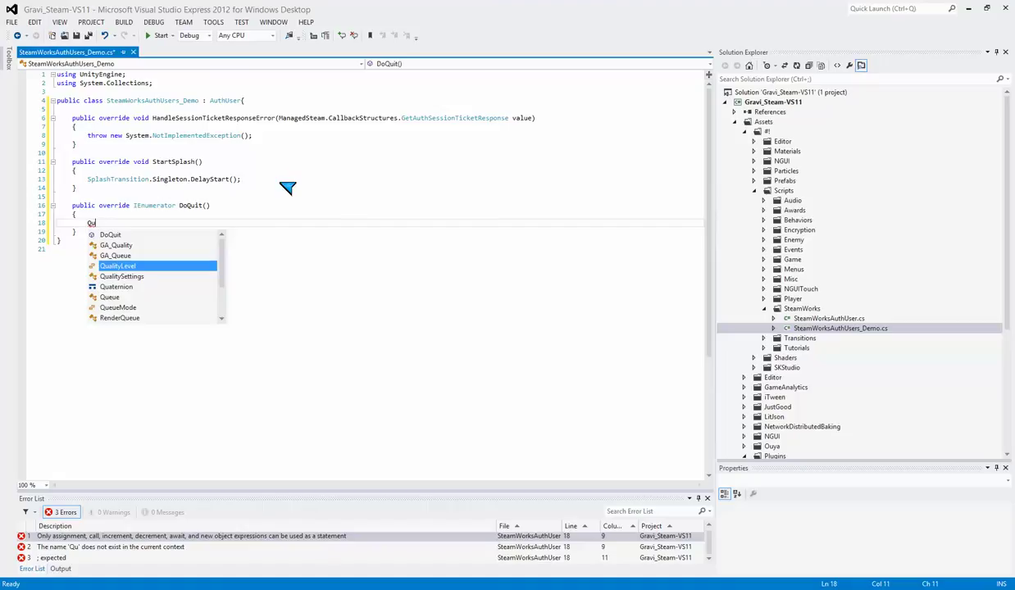
key("ctrl+shift+Left")
key("BackSpace")
type("y")
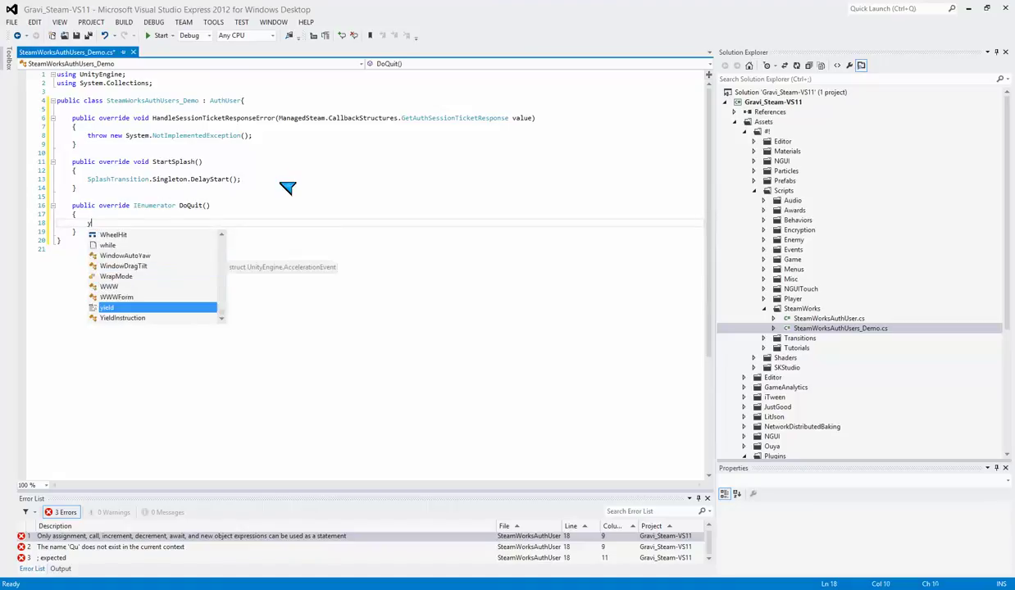
type("ie")
key("Tab")
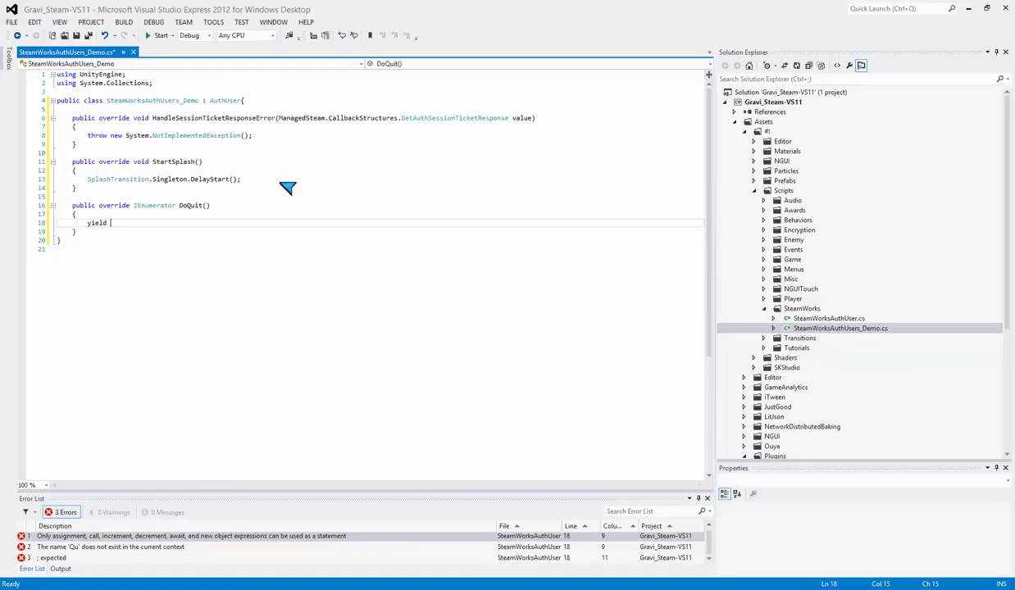
type("return new wai")
key("Down")
key("Down")
key("Tab")
type("(")
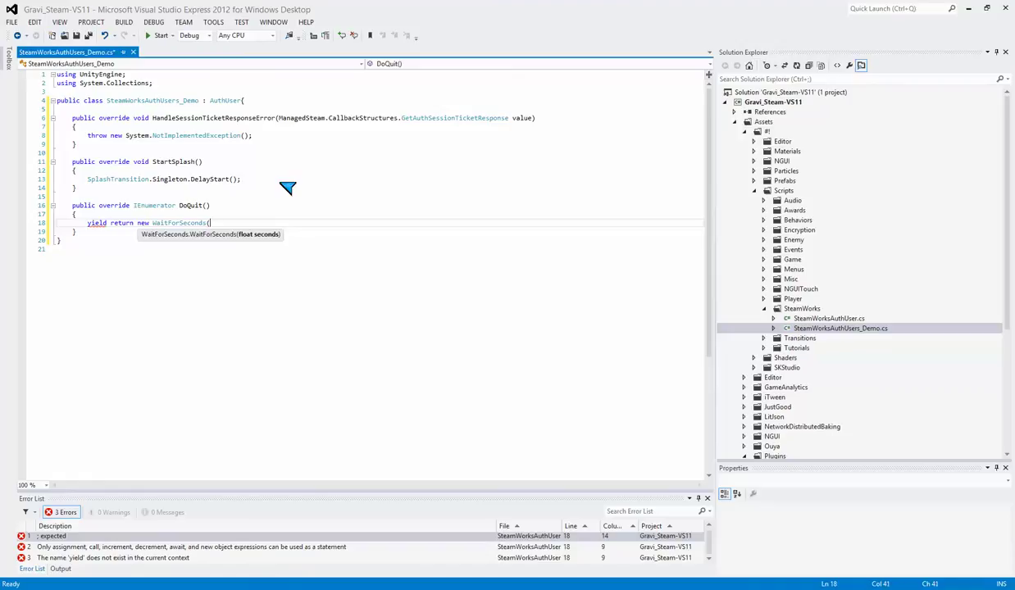
type("0")
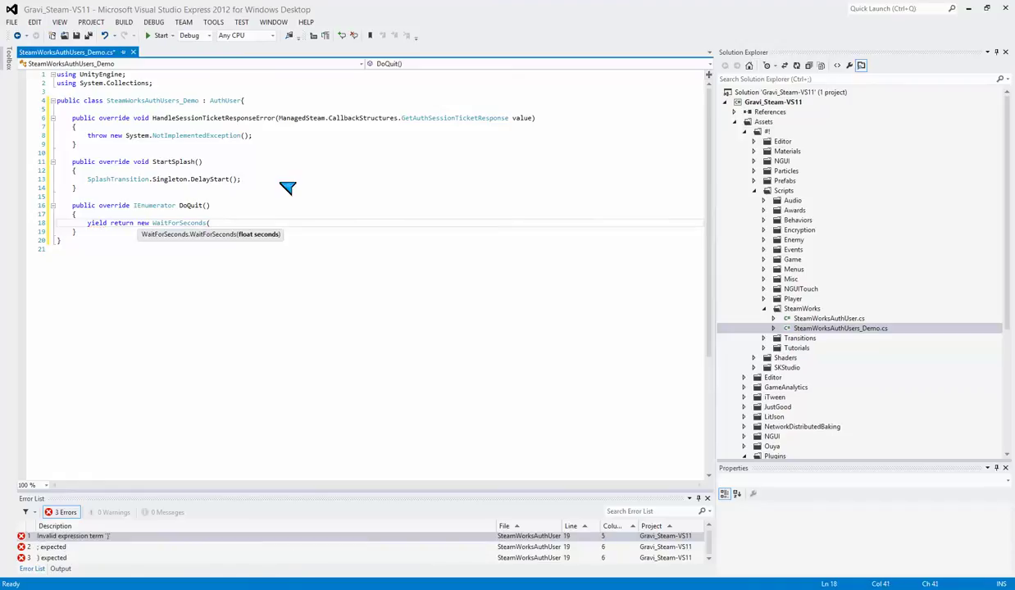
key("BackSpace")
type(".05")
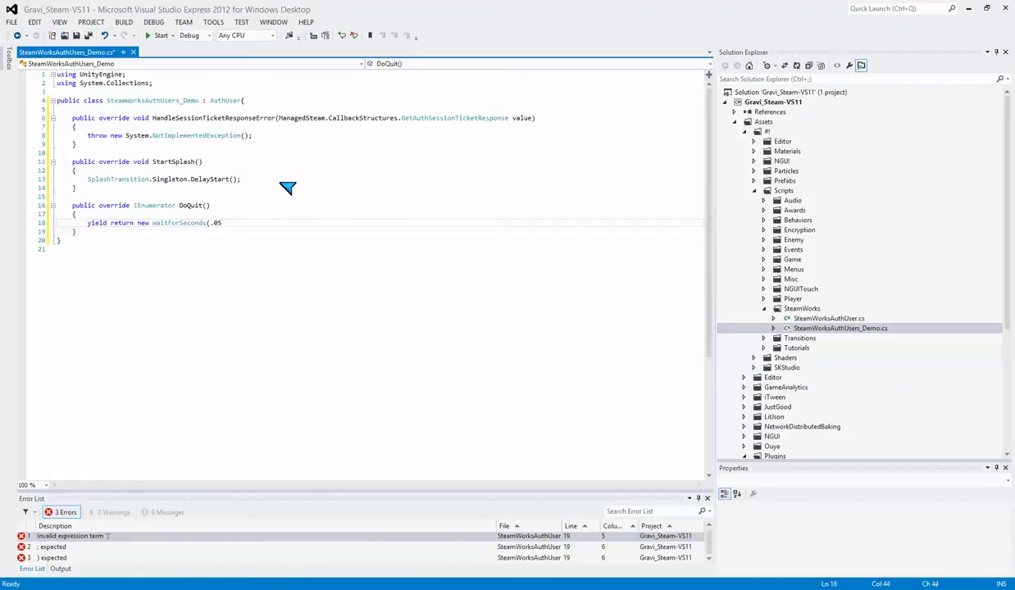
key("BackSpace")
key("BackSpace")
type("5f);")
Add Application.Quit(); after the wait and save the script.
key("Return")
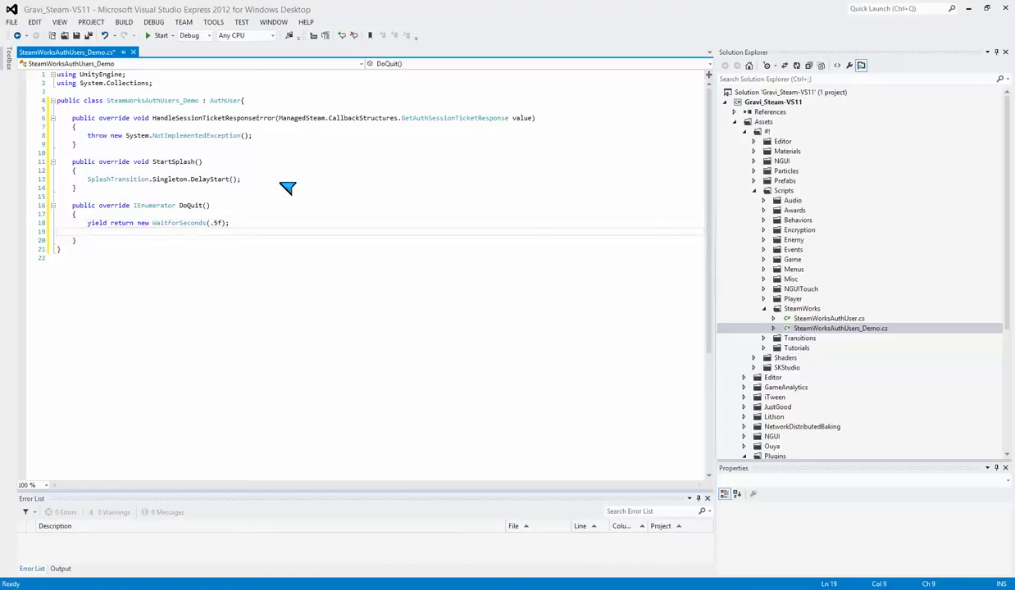
type("Appl")
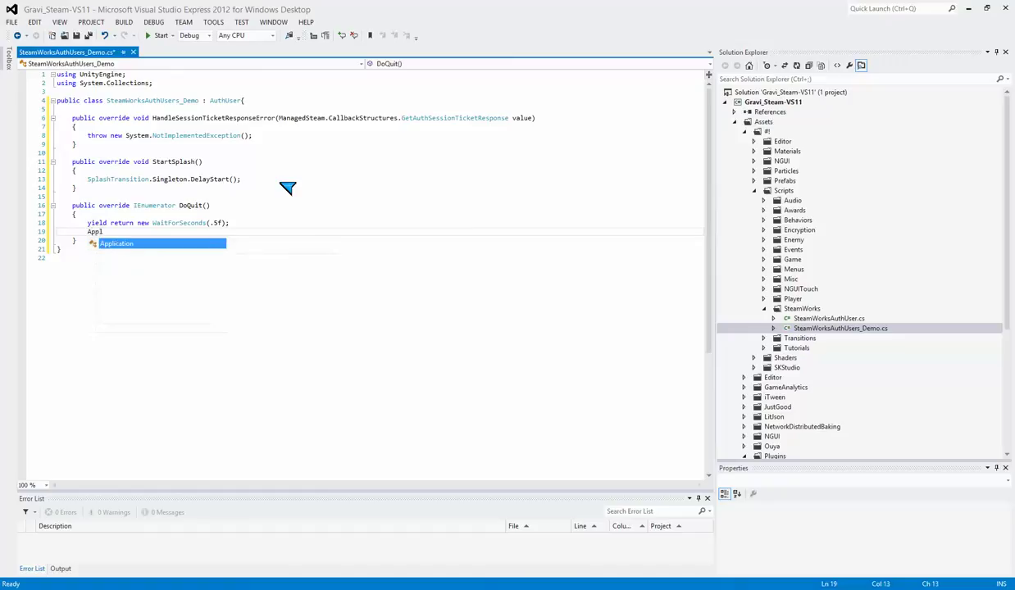
key("Tab")
type(".Quit();")
key("ctrl+s")
key("Up")
key("Up")
key("Up")
key("Up")
key("Up")
key("Up")
key("Up")
key("Up")
key("Up")
key("Up")
key("Home")
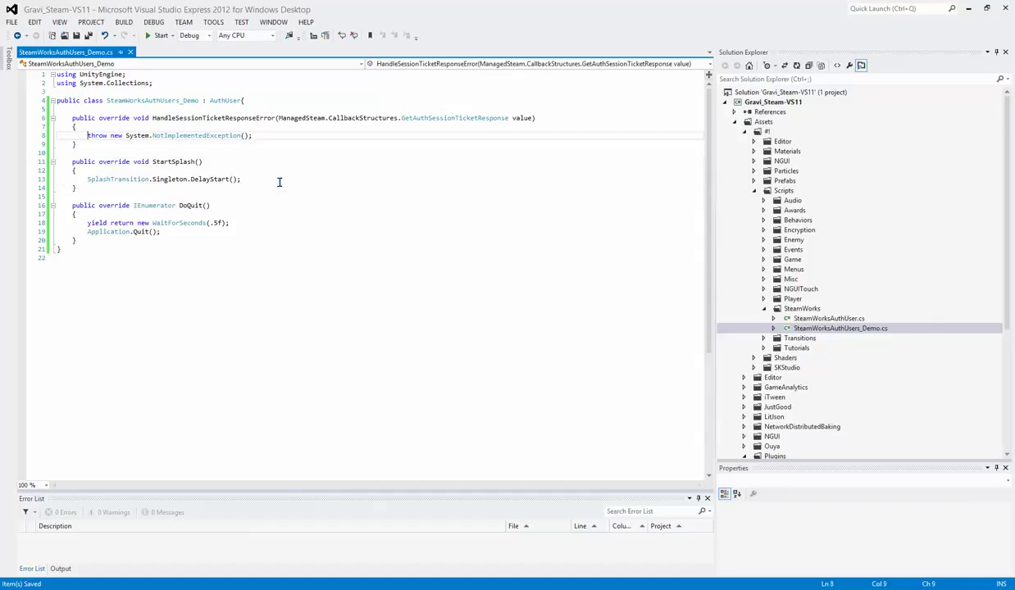
Replace HandleSessionTicketResponseError's throw line with StartCoroutine("DoQuit");.
key("shift+End")
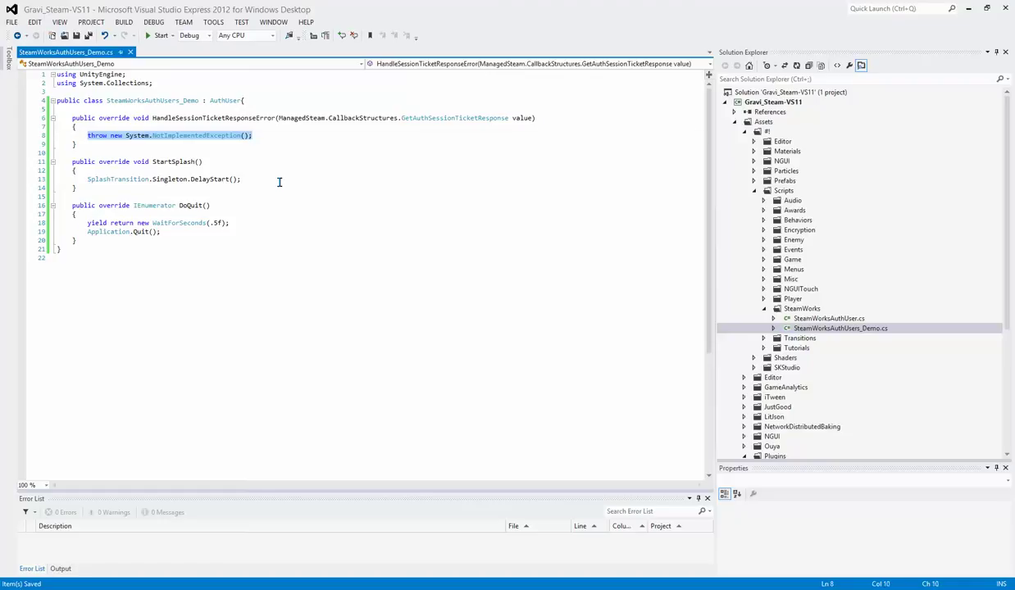
type("Star")
key("Tab")
type("(\"DoQuit")
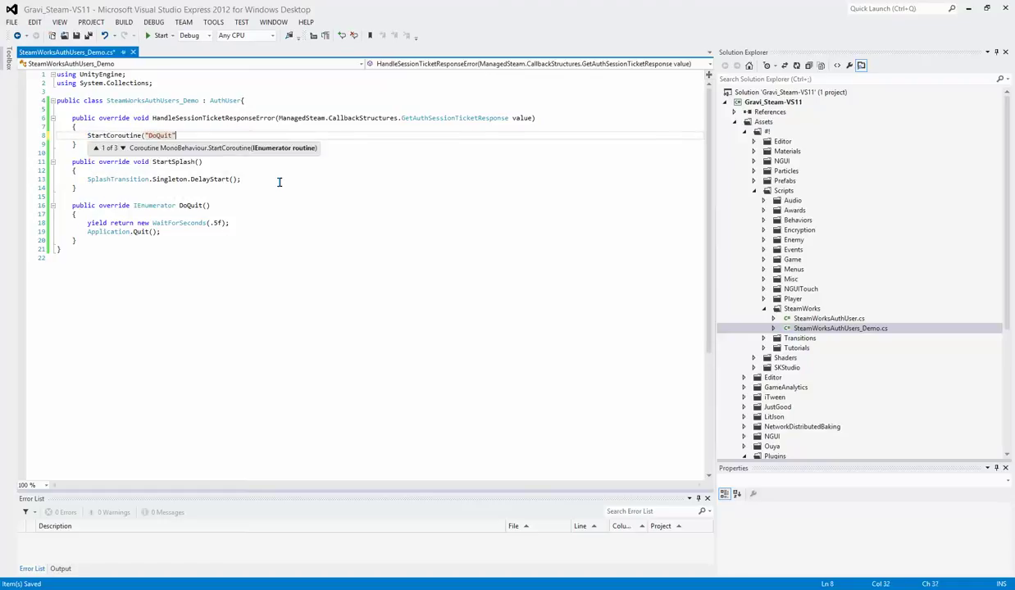
type("\");")
Add a blank line above the StartCoroutine call in HandleSessionTicketResponseError.
key("Up")
key("Return")
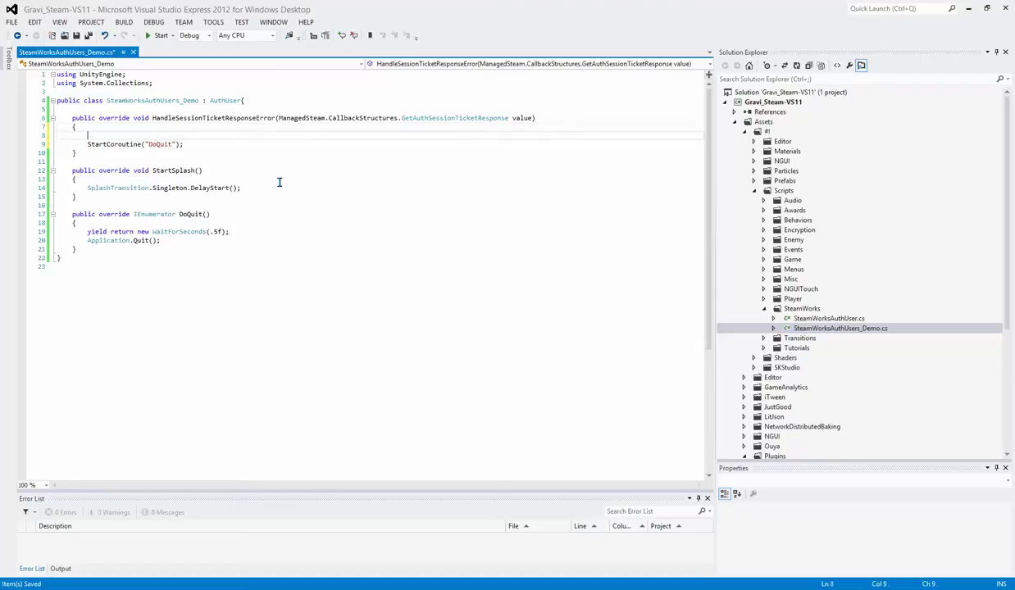
key("Return")
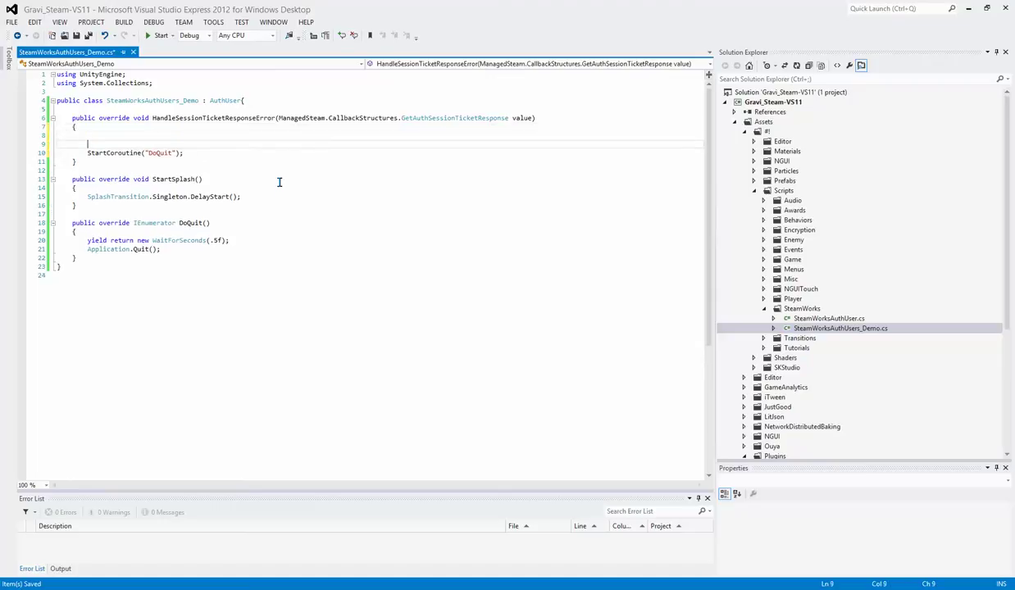
key("Delete")
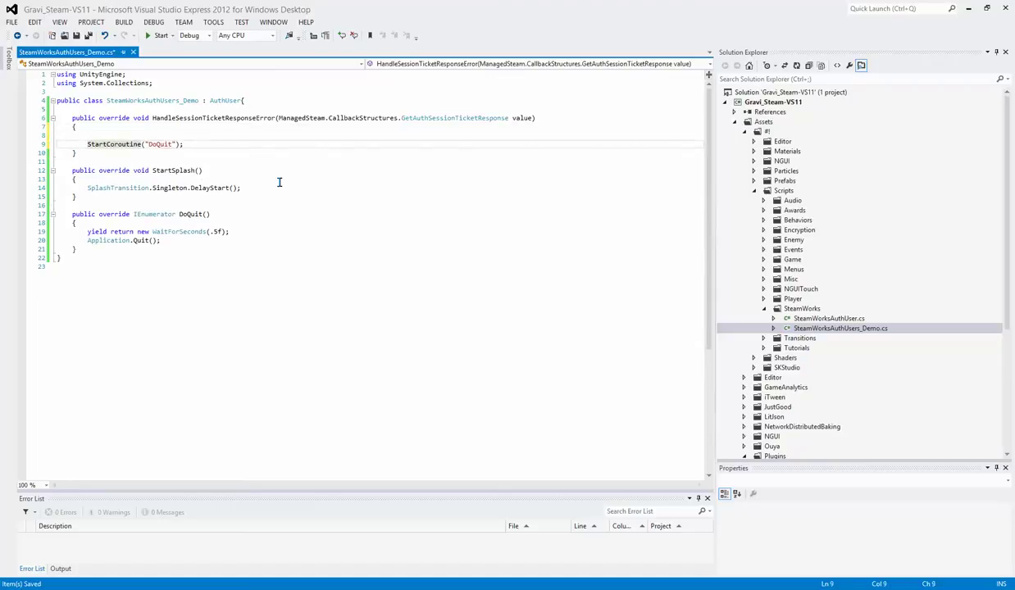
key("Up")
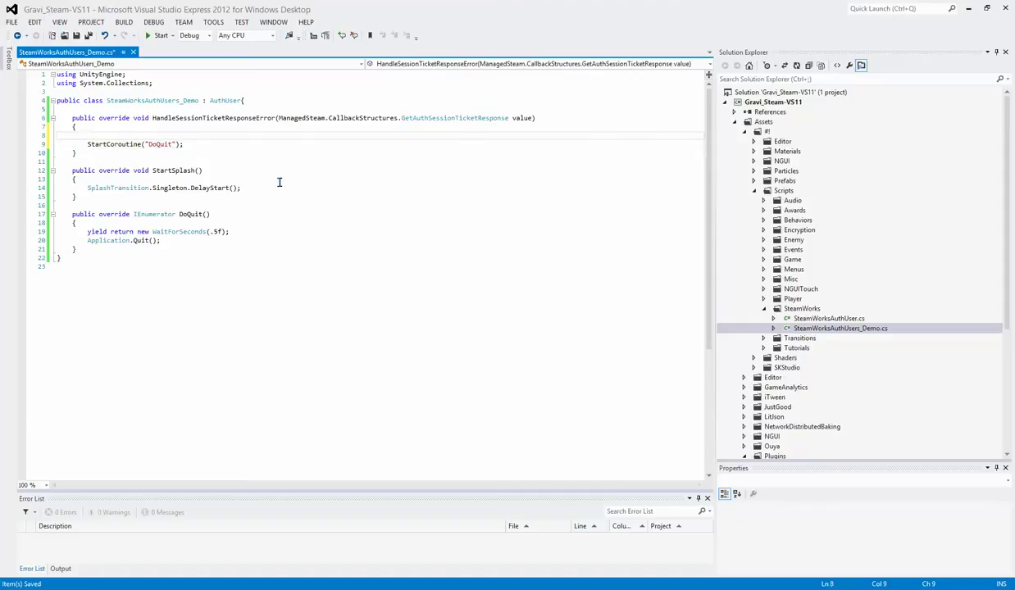
key("Up")
key("Up")
key("ctrl+Right")
key("ctrl+Right")
key("ctrl+Right")
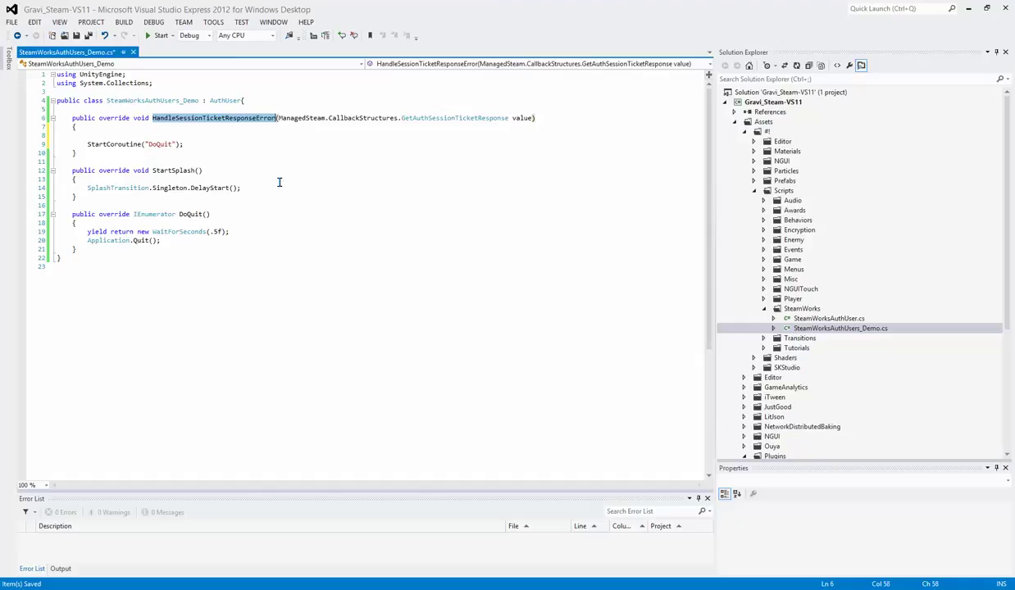
Delete the empty line in HandleSessionTicketResponseError and place the cursor on the StartCoroutine line.
key("Down")
key("Down")
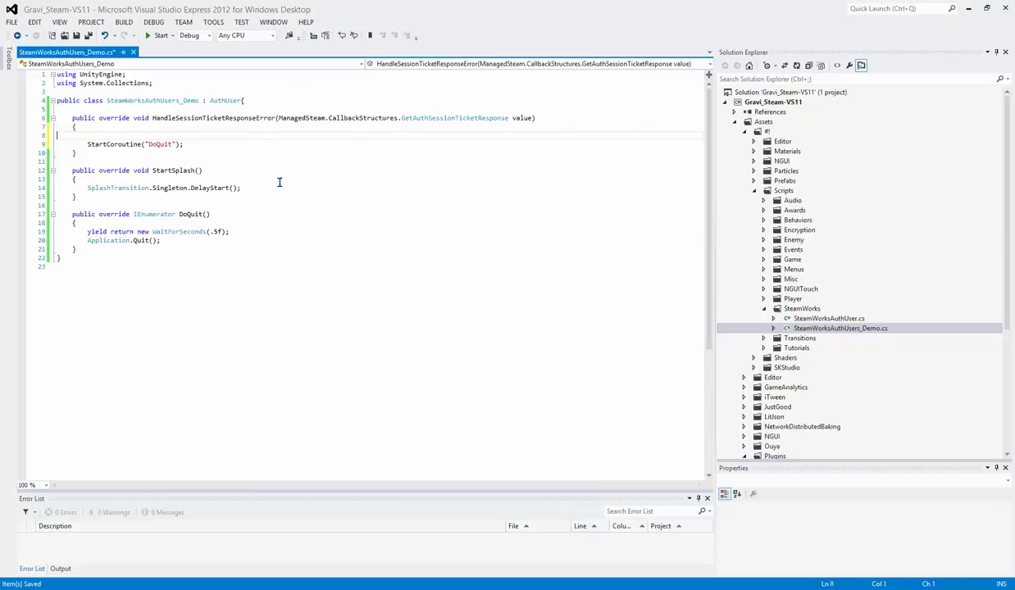
key("Delete")
key("Up")
key("Up")
key("shift+Down")
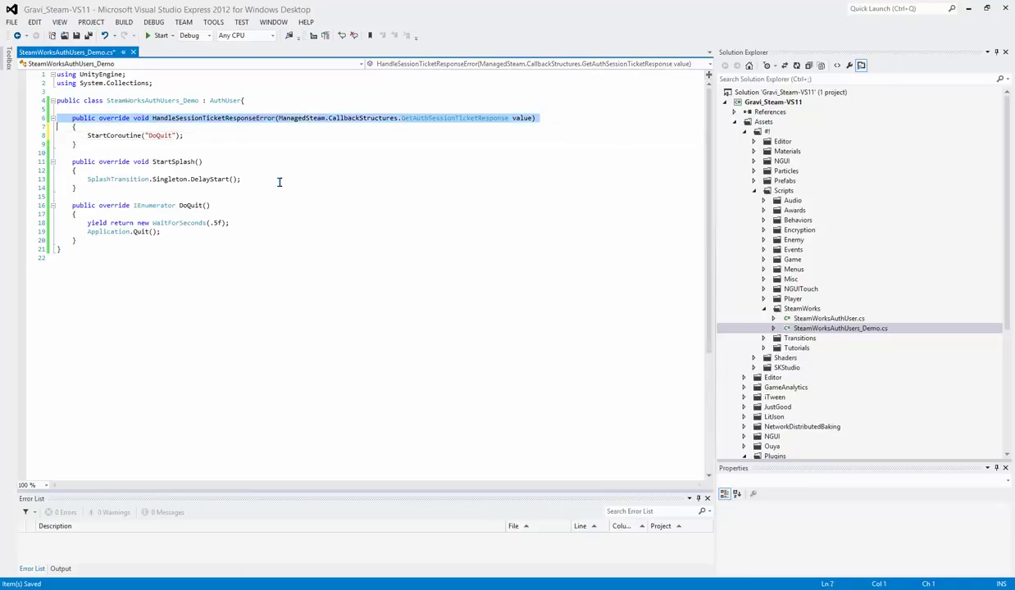
key("shift+Down")
key("shift+Down")
key("shift+Down")
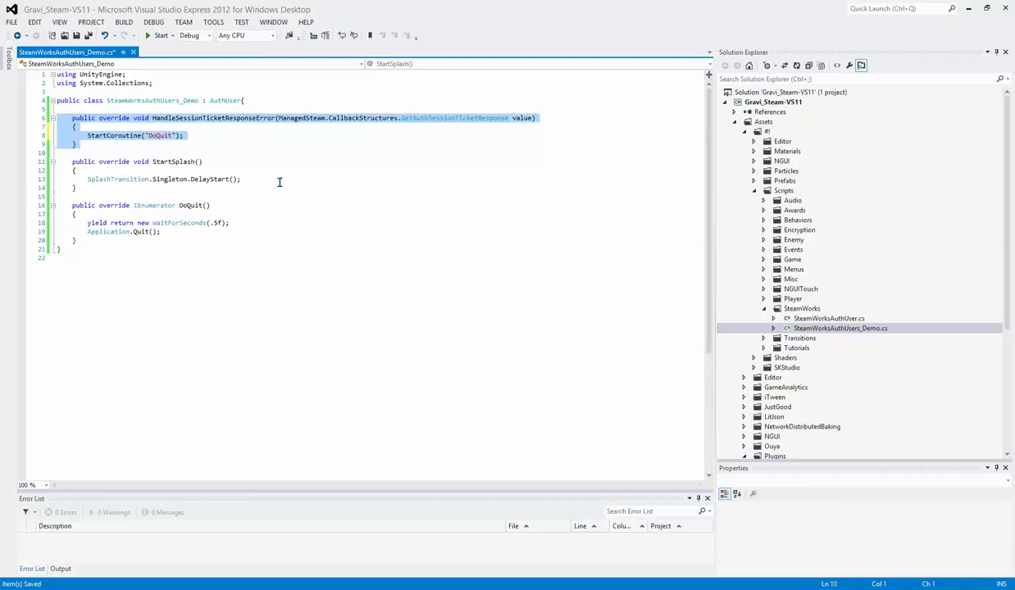
key("Up")
key("Up")
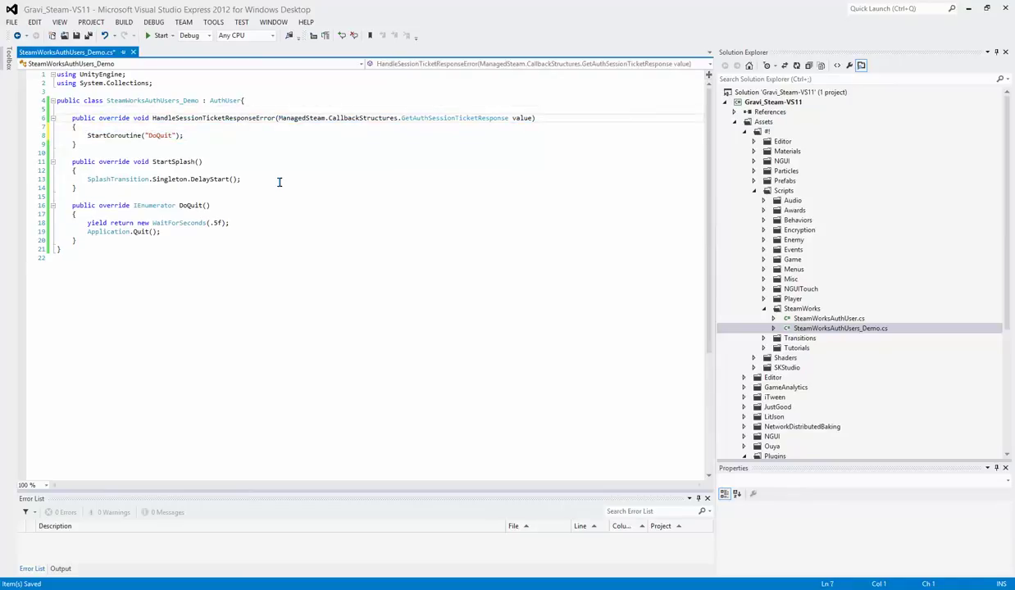
key("shift+Down")
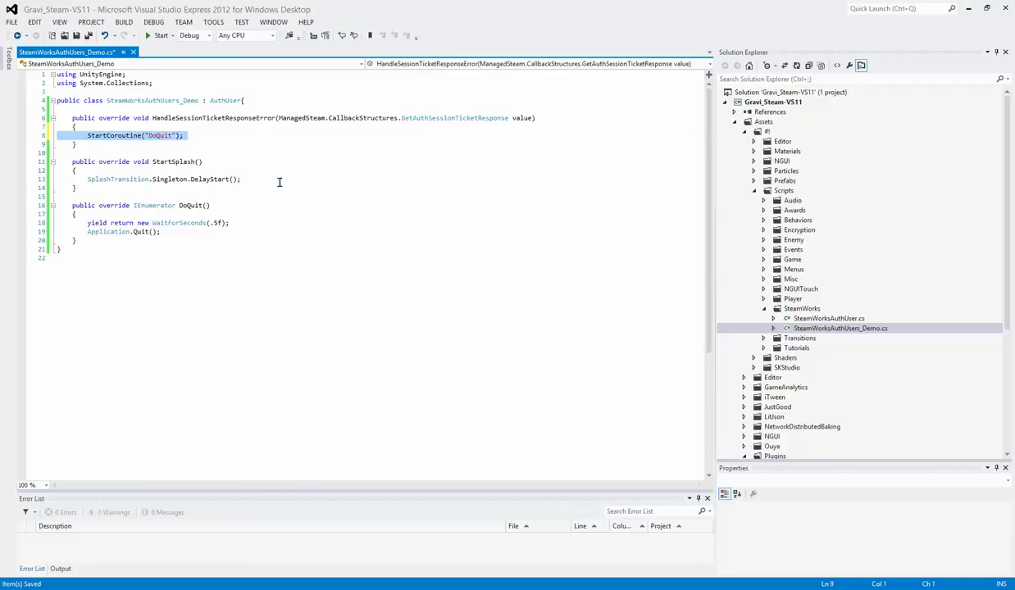
key("Up")
key("Up")
key("Up")
key("shift+Down")
key("shift+Down")
key("shift+Down")
key("shift+Down")
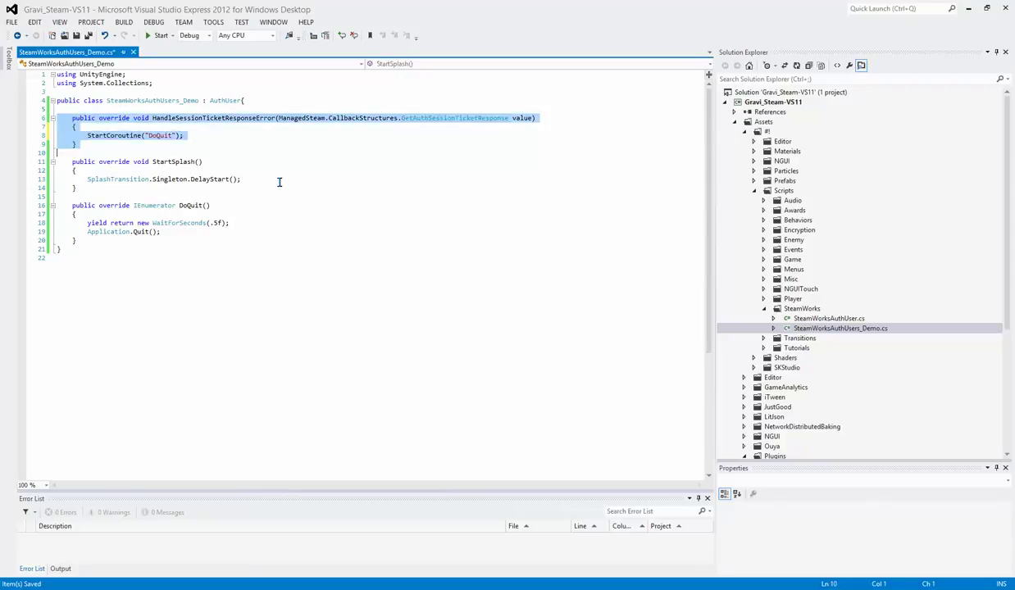
key("Up")
key("Up")
key("Right")
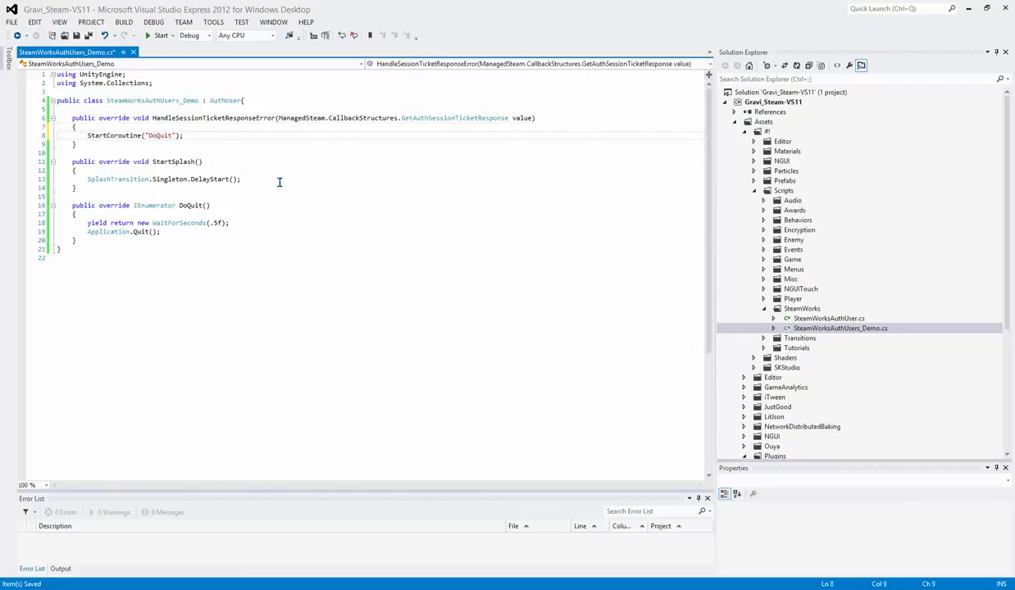
Comment out and then uncomment the StartCoroutine call, then save SteamWorksAuthUsers_Demo.
key("shift+End")
key("ctrl+k")
key("ctrl+c")
key("Down")
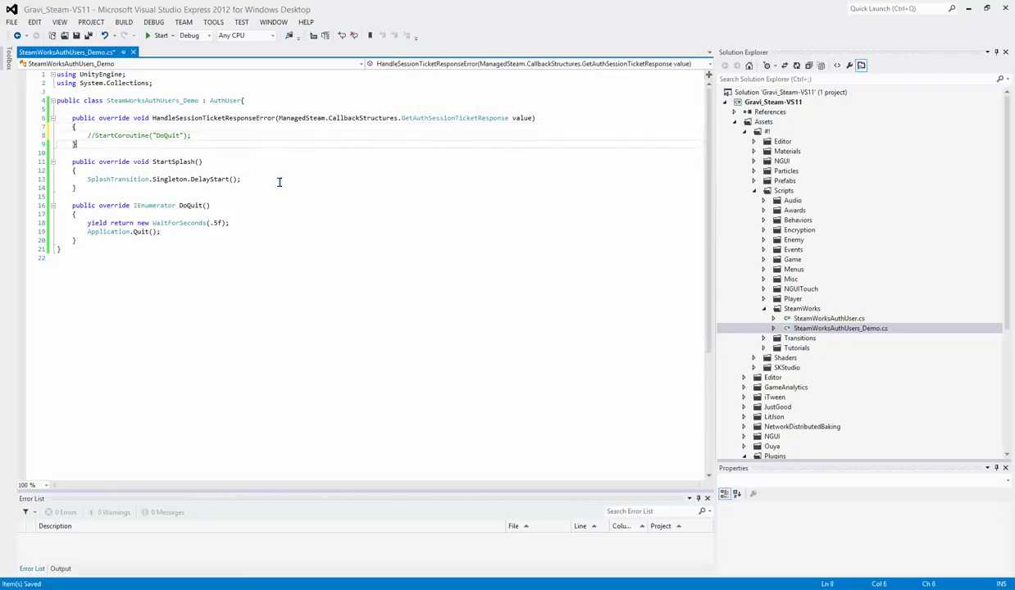
key("Up")
key("ctrl+k")
key("ctrl+u")
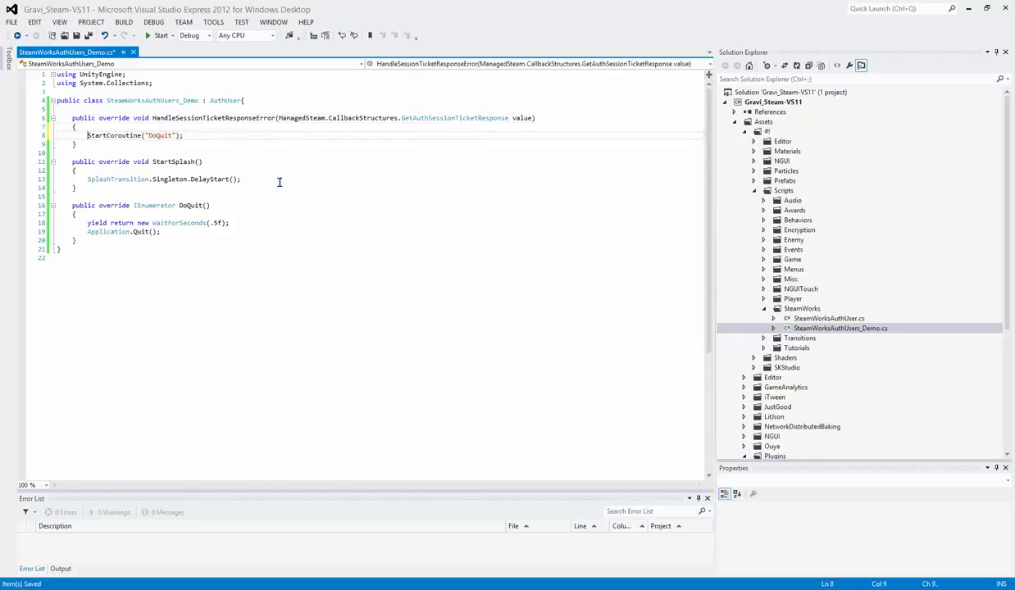
key("ctrl+s")
Add SteamWorksAuthUsers_Demo to SteamworksGameObject, tick Debug On, clear the Console and enter Play mode.
key("alt+Tab")
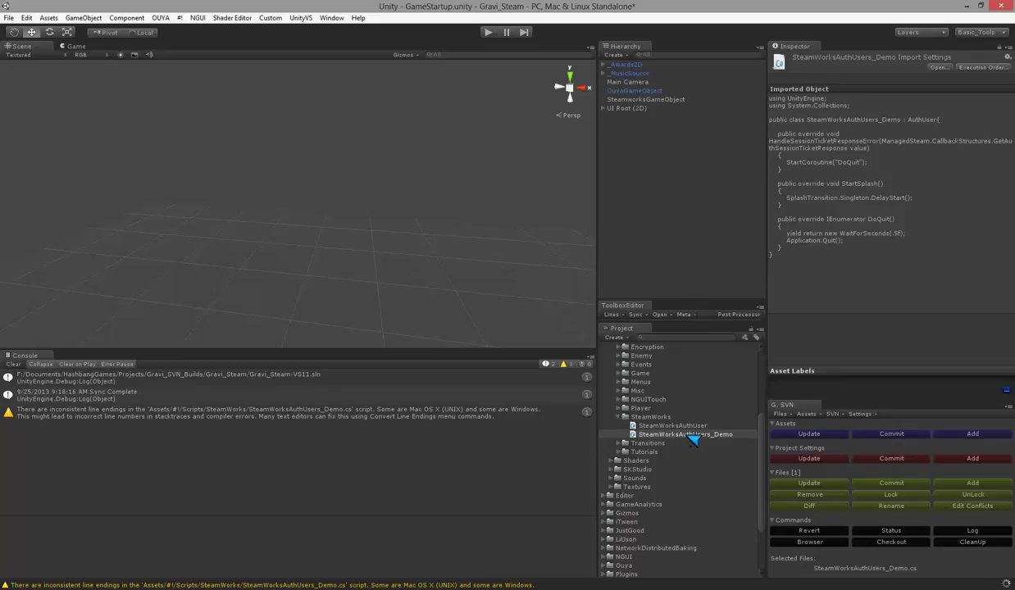
left_click(672, 101)
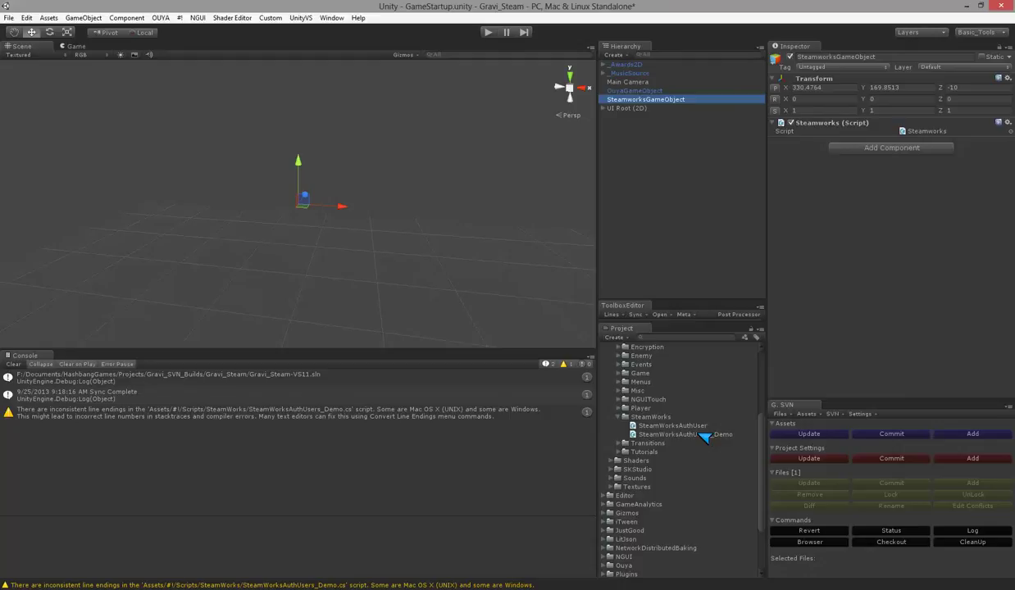
left_click_drag(703, 436, 808, 323)
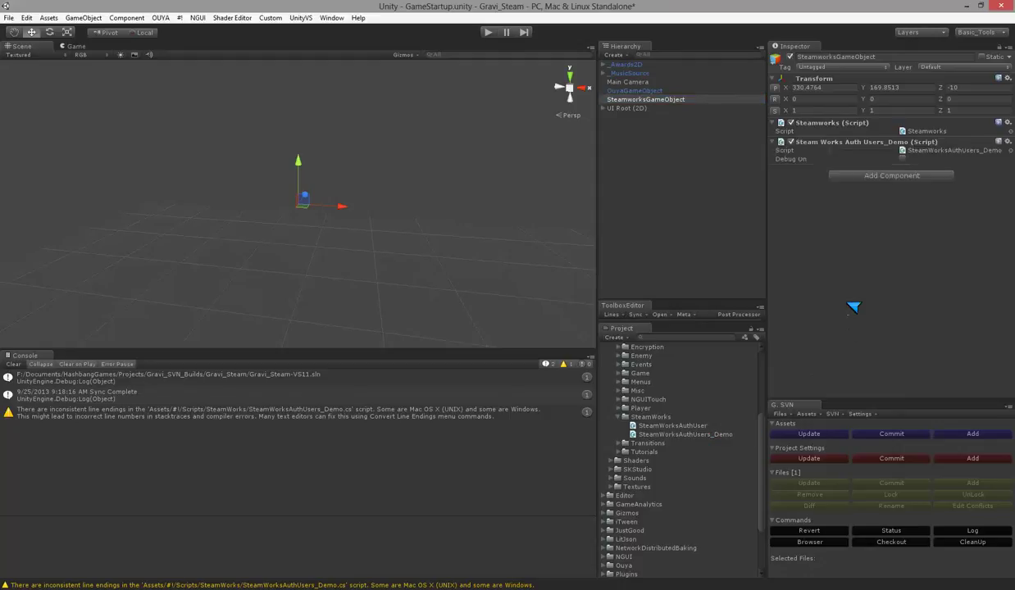
left_click(903, 159)
left_click(13, 363)
left_click(490, 33)
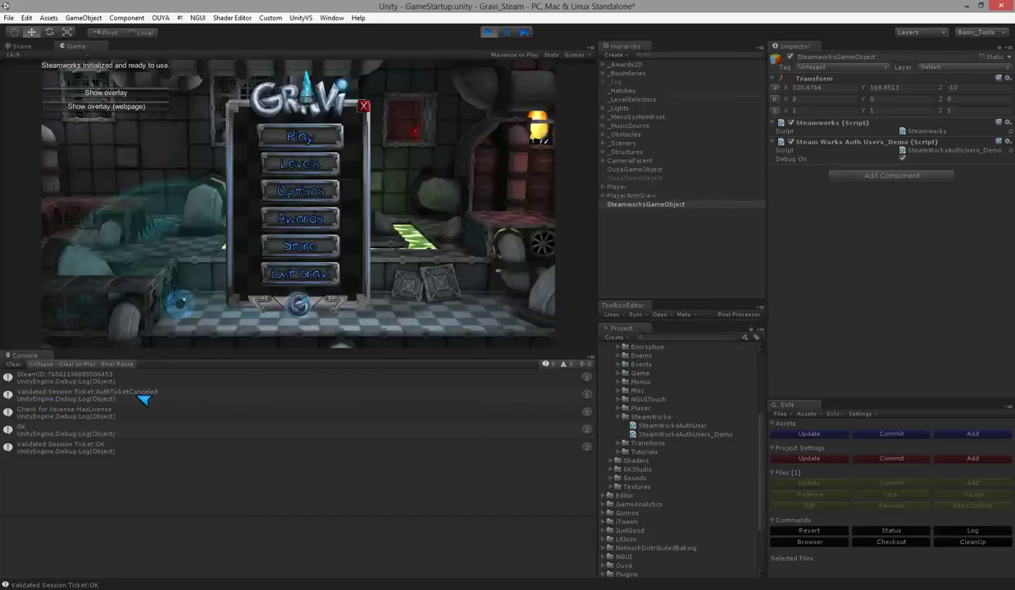
Inspect the AuthTicketCanceled, HasLicense, OK and Validated Session Ticket:OK console entries.
left_click(142, 397)
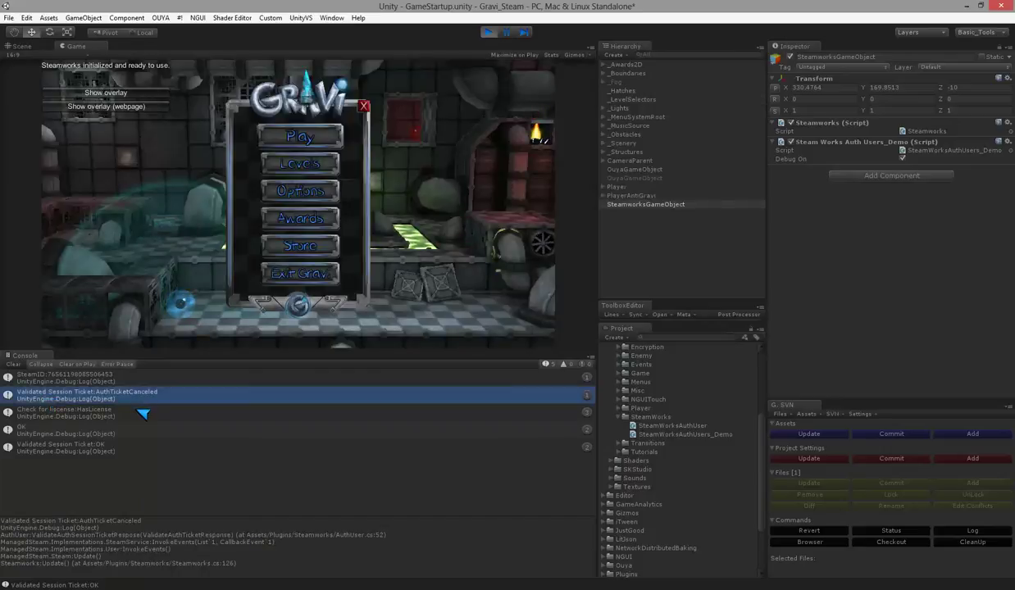
left_click(89, 414)
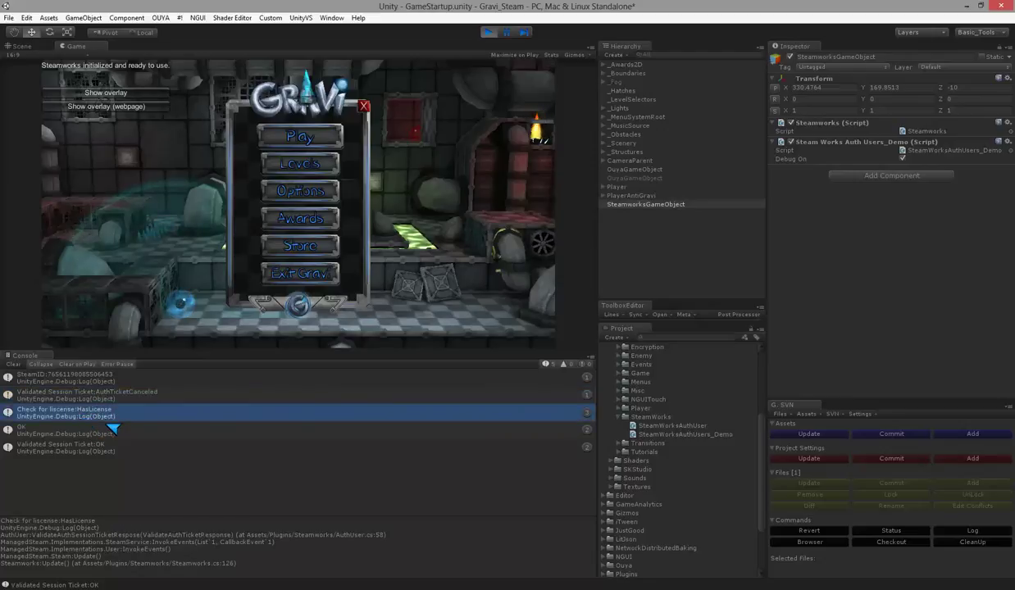
left_click(45, 432)
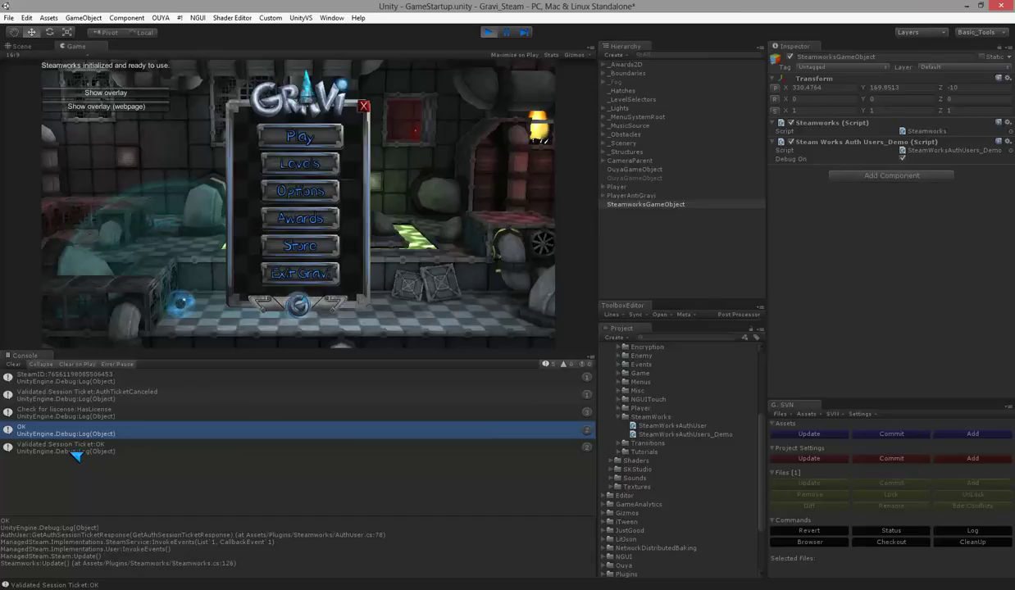
left_click(72, 451)
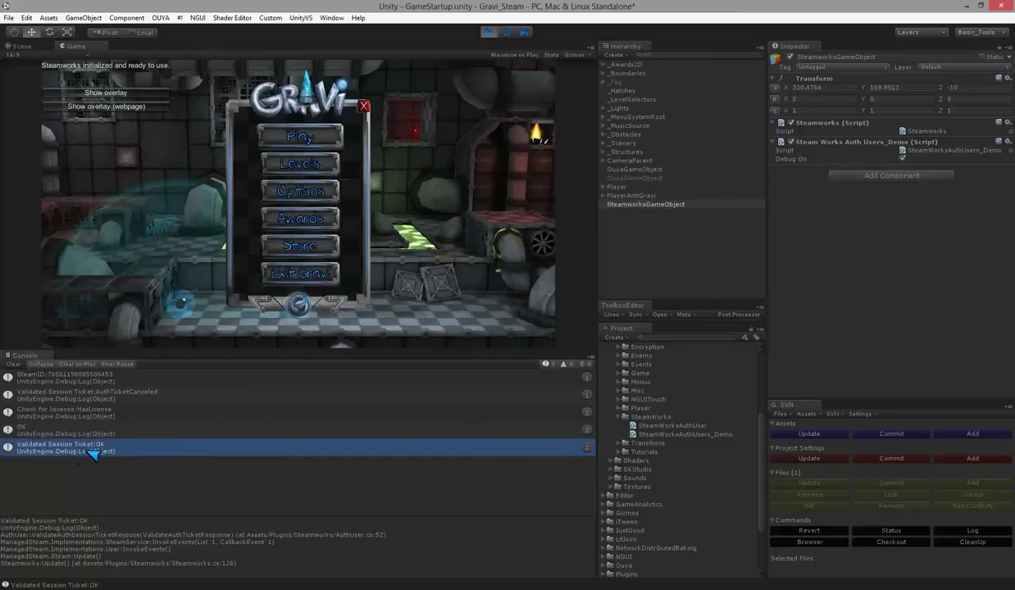